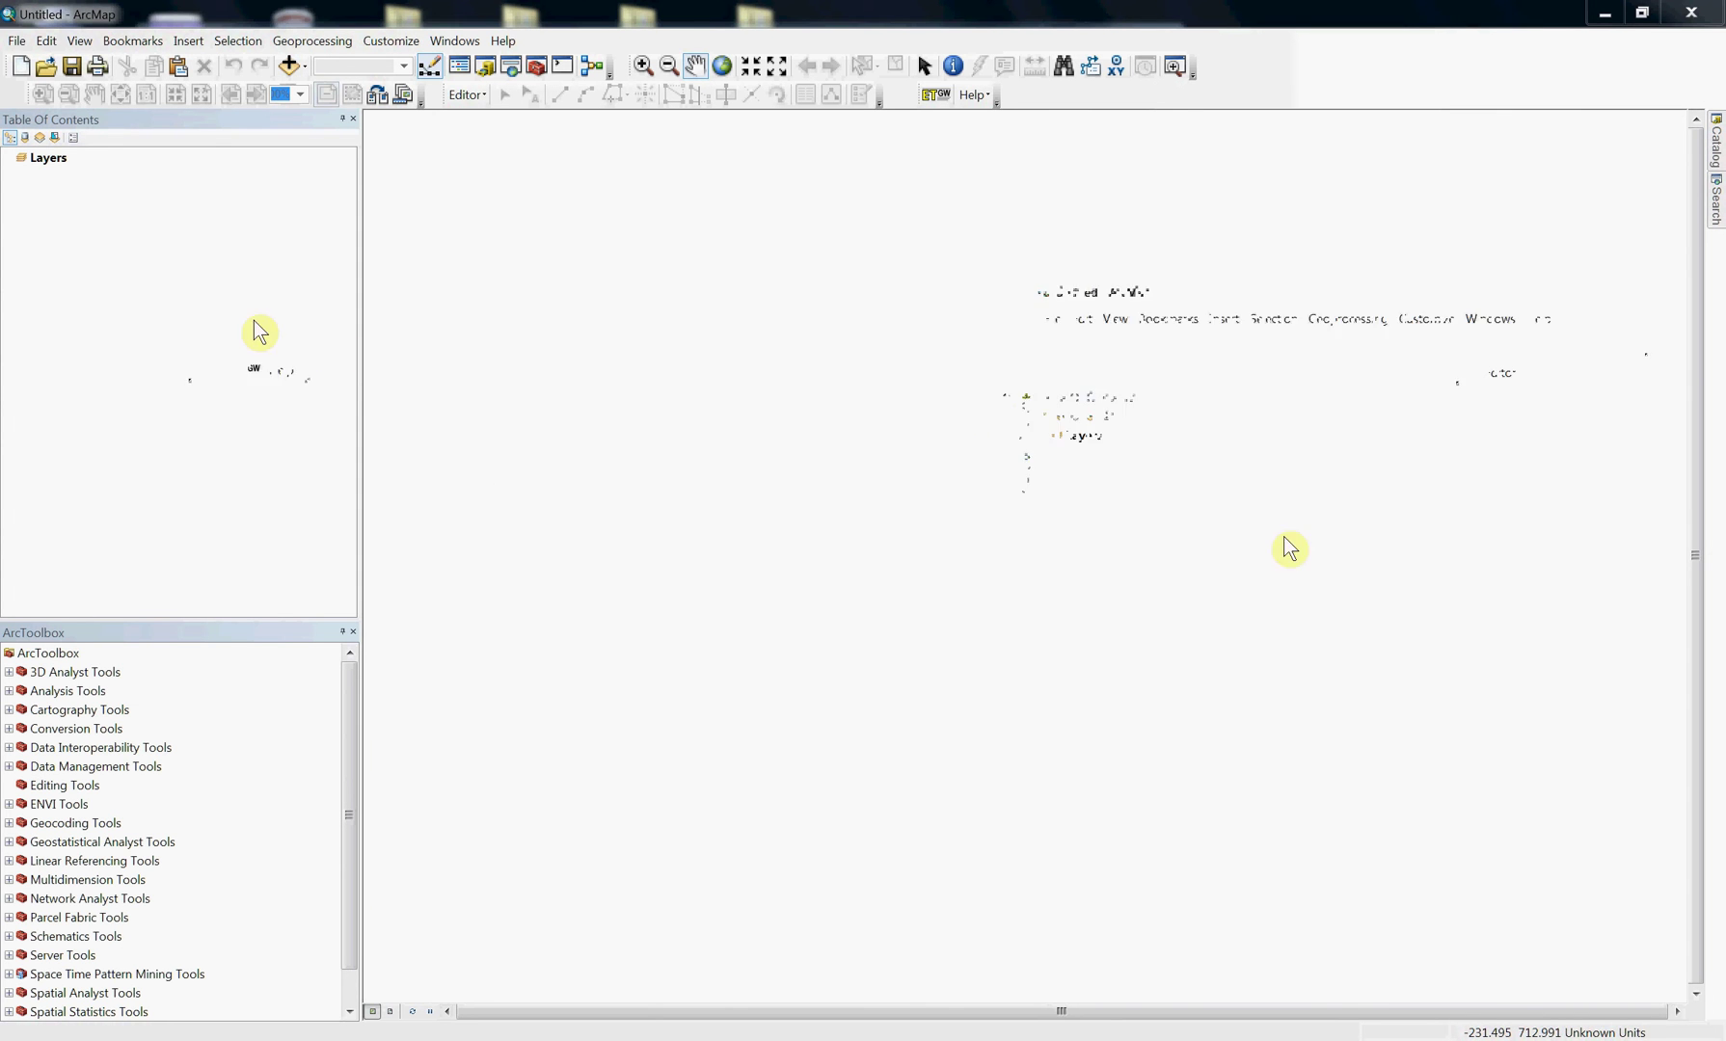
Add Mosaic_WV2_50cm_ColorBalance_1_5.ecw from Tiles_ECW, accepting the unknown spatial reference warning
click(288, 66)
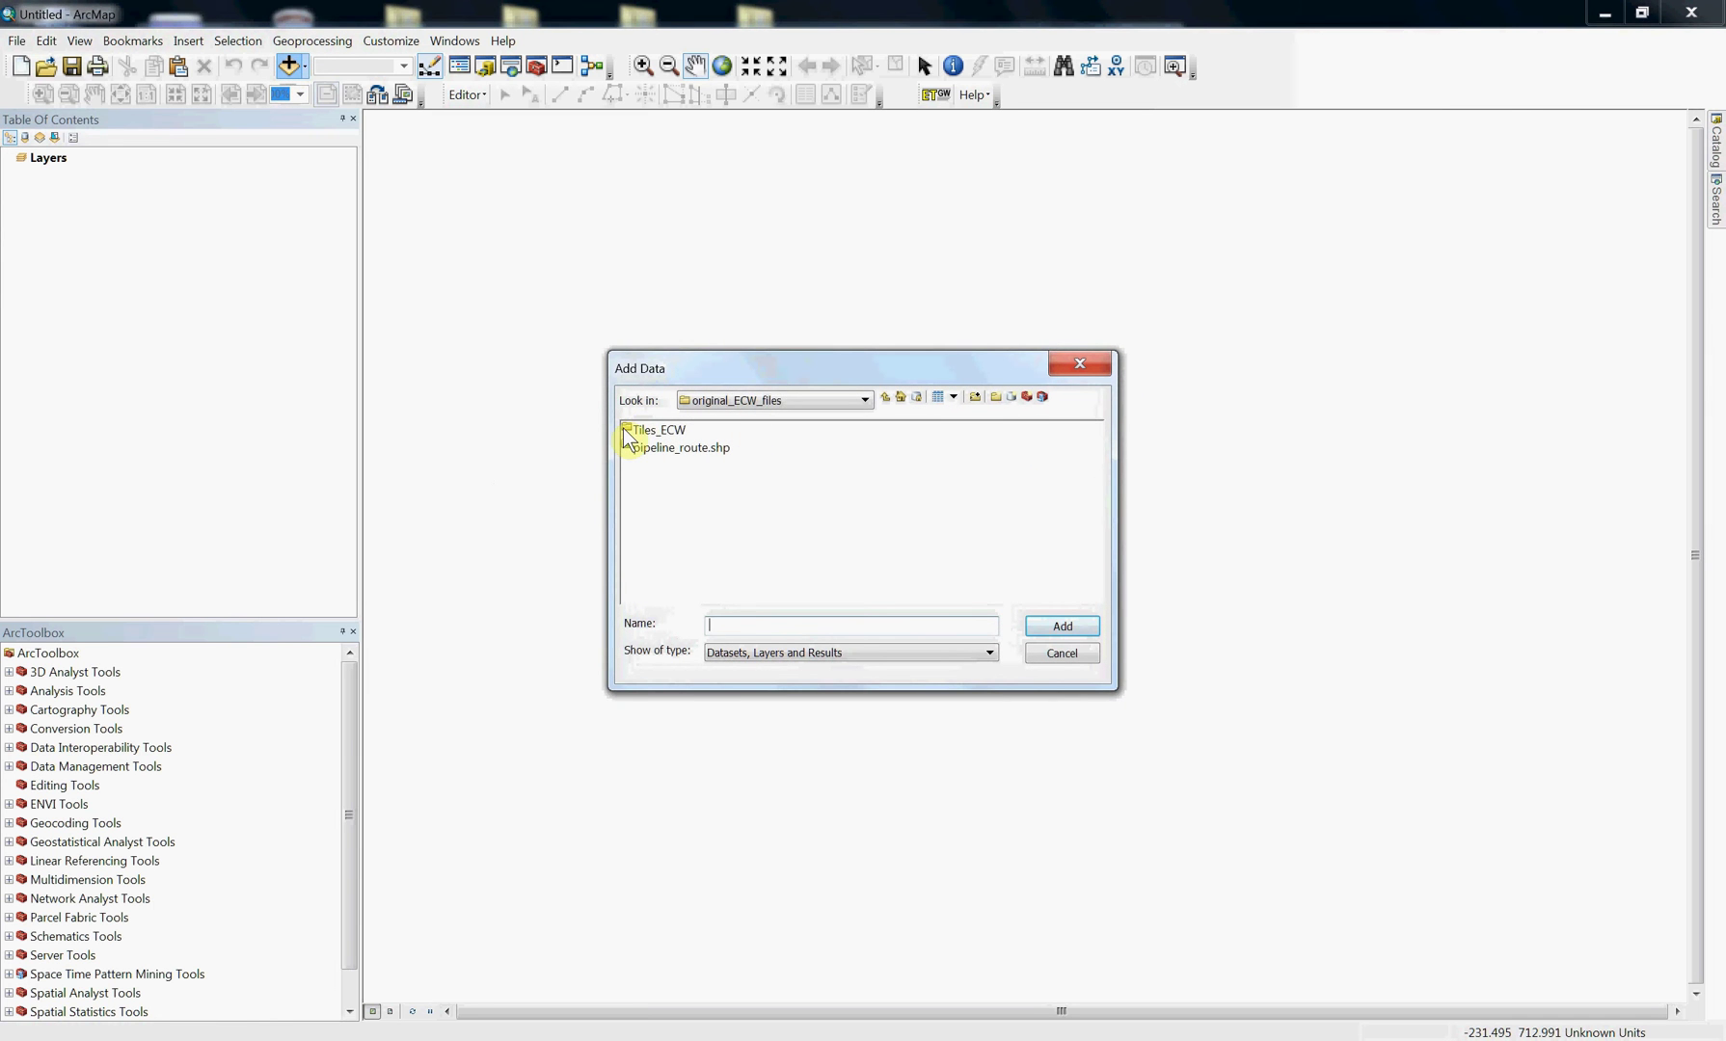
double_click(653, 431)
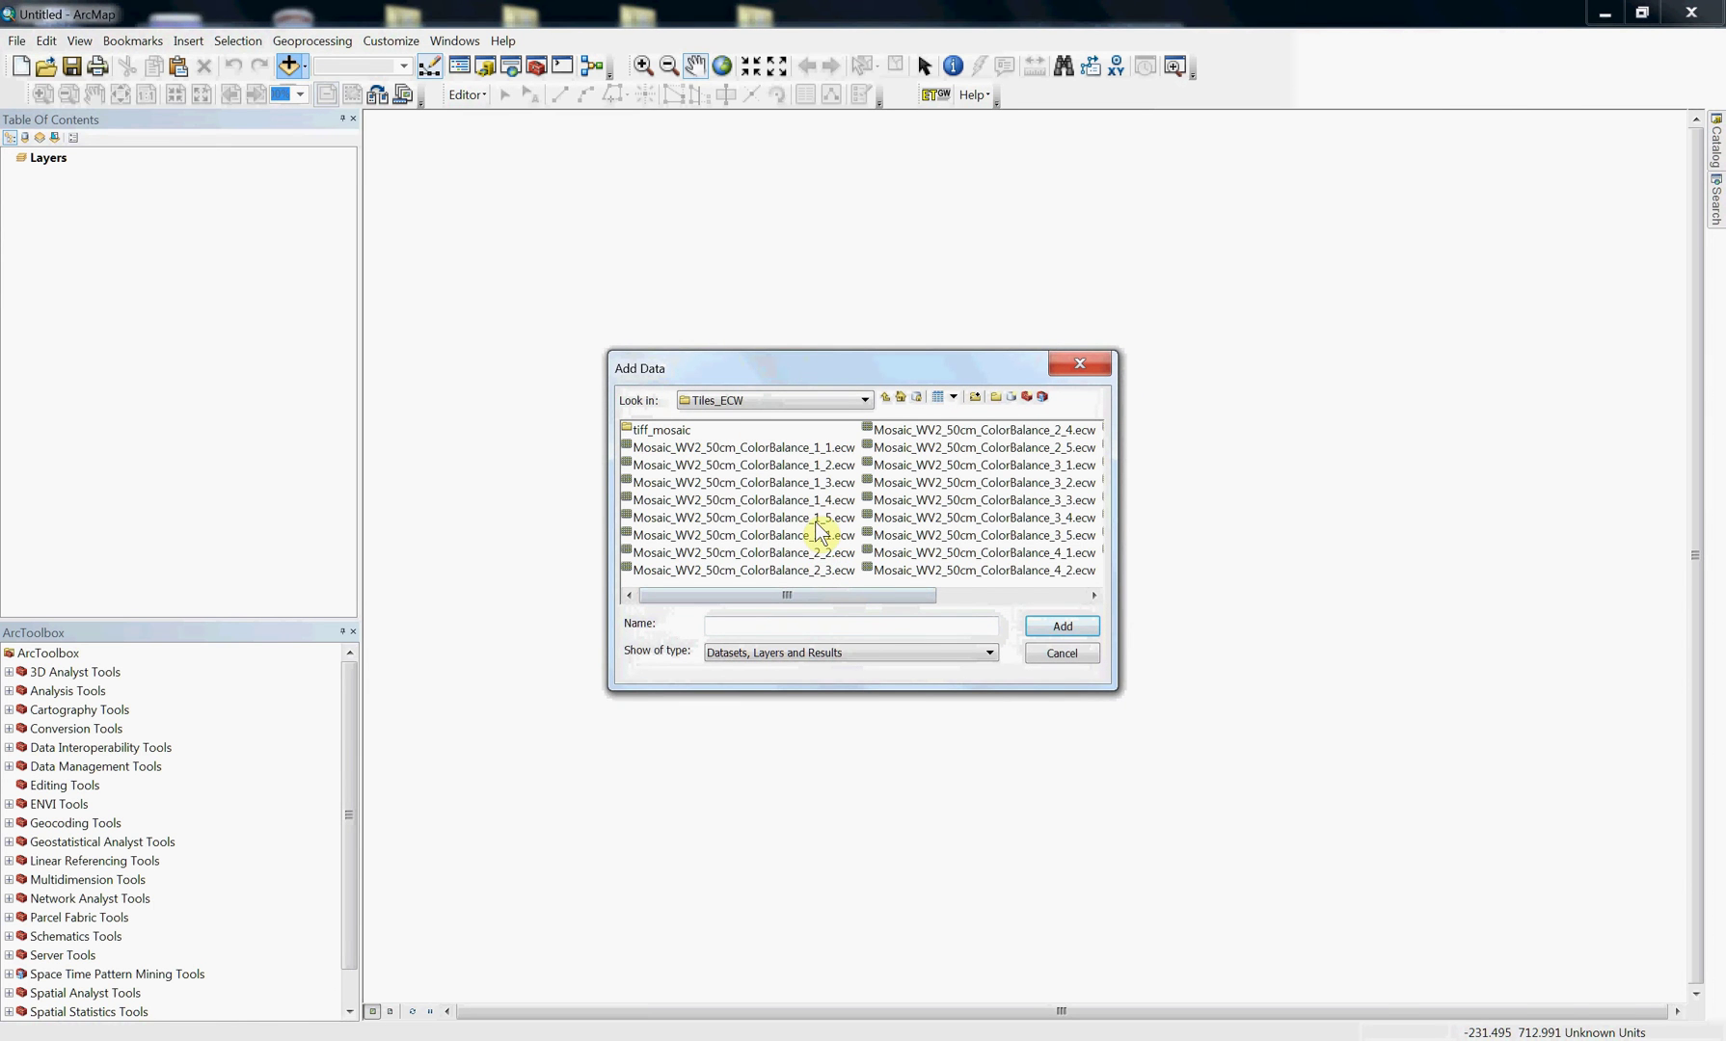
click(816, 521)
click(1072, 626)
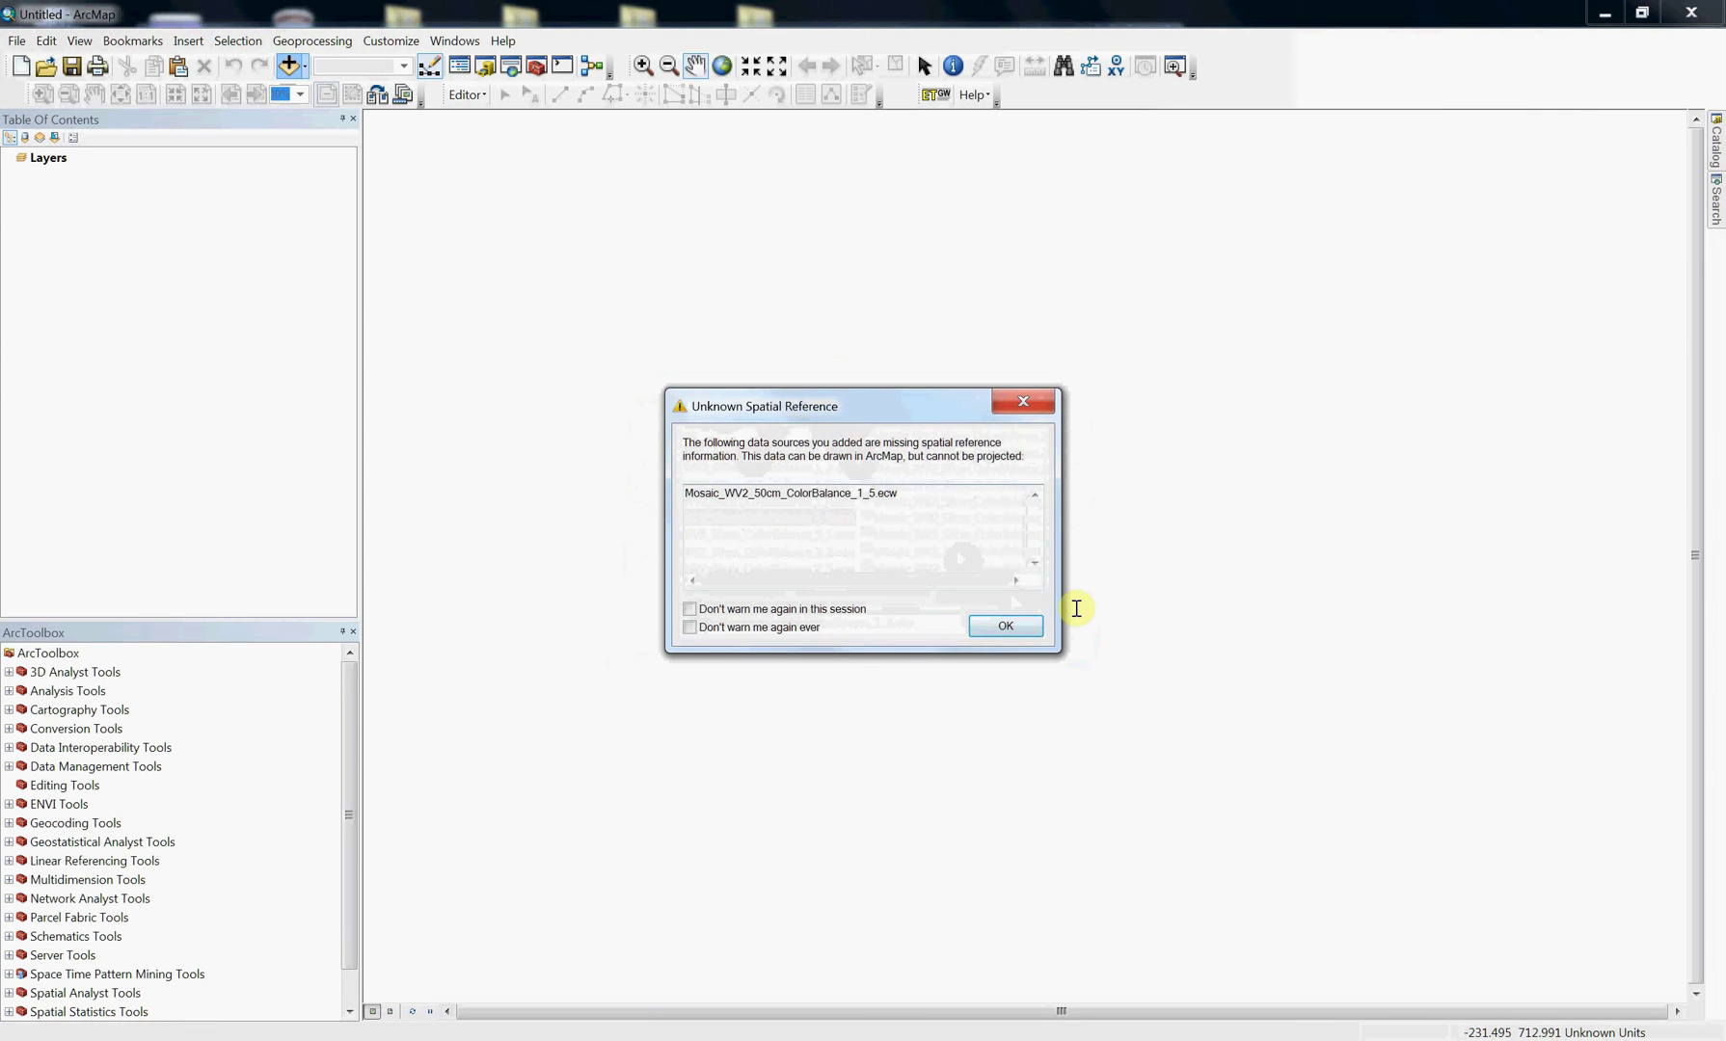
click(1007, 628)
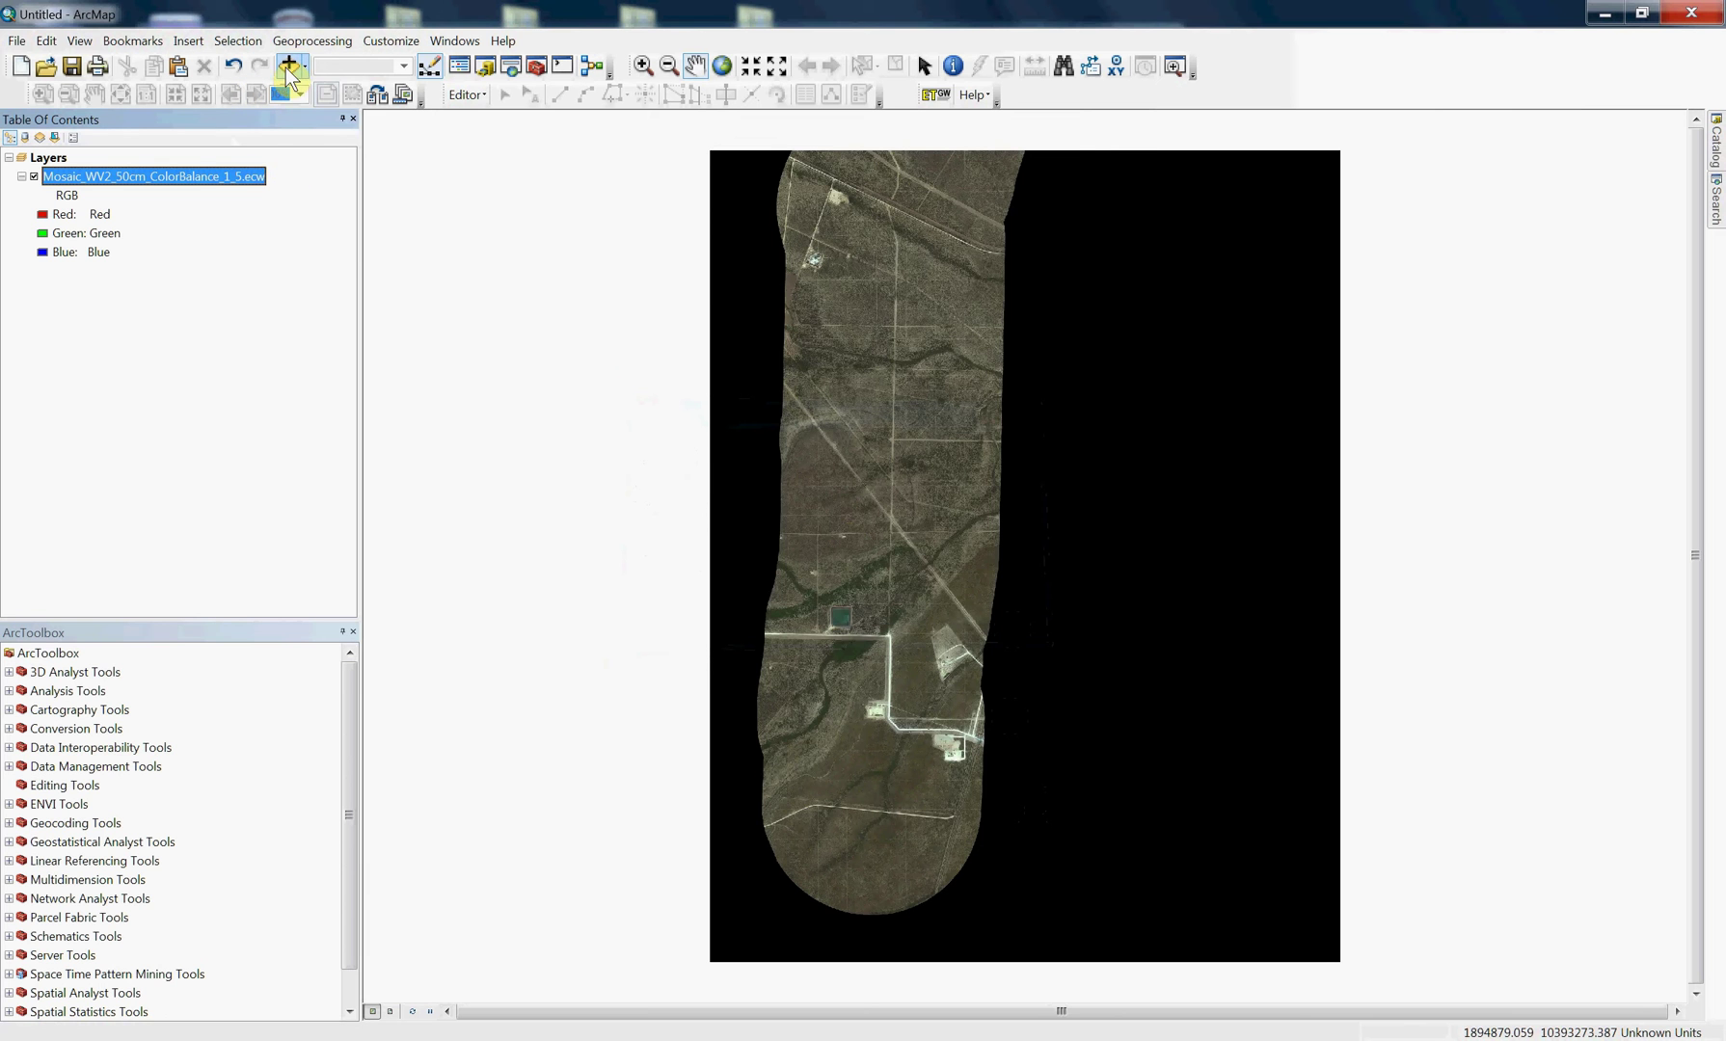
Add pipeline_route.shp from the original_ECW_files folder above the mosaic tile
click(288, 68)
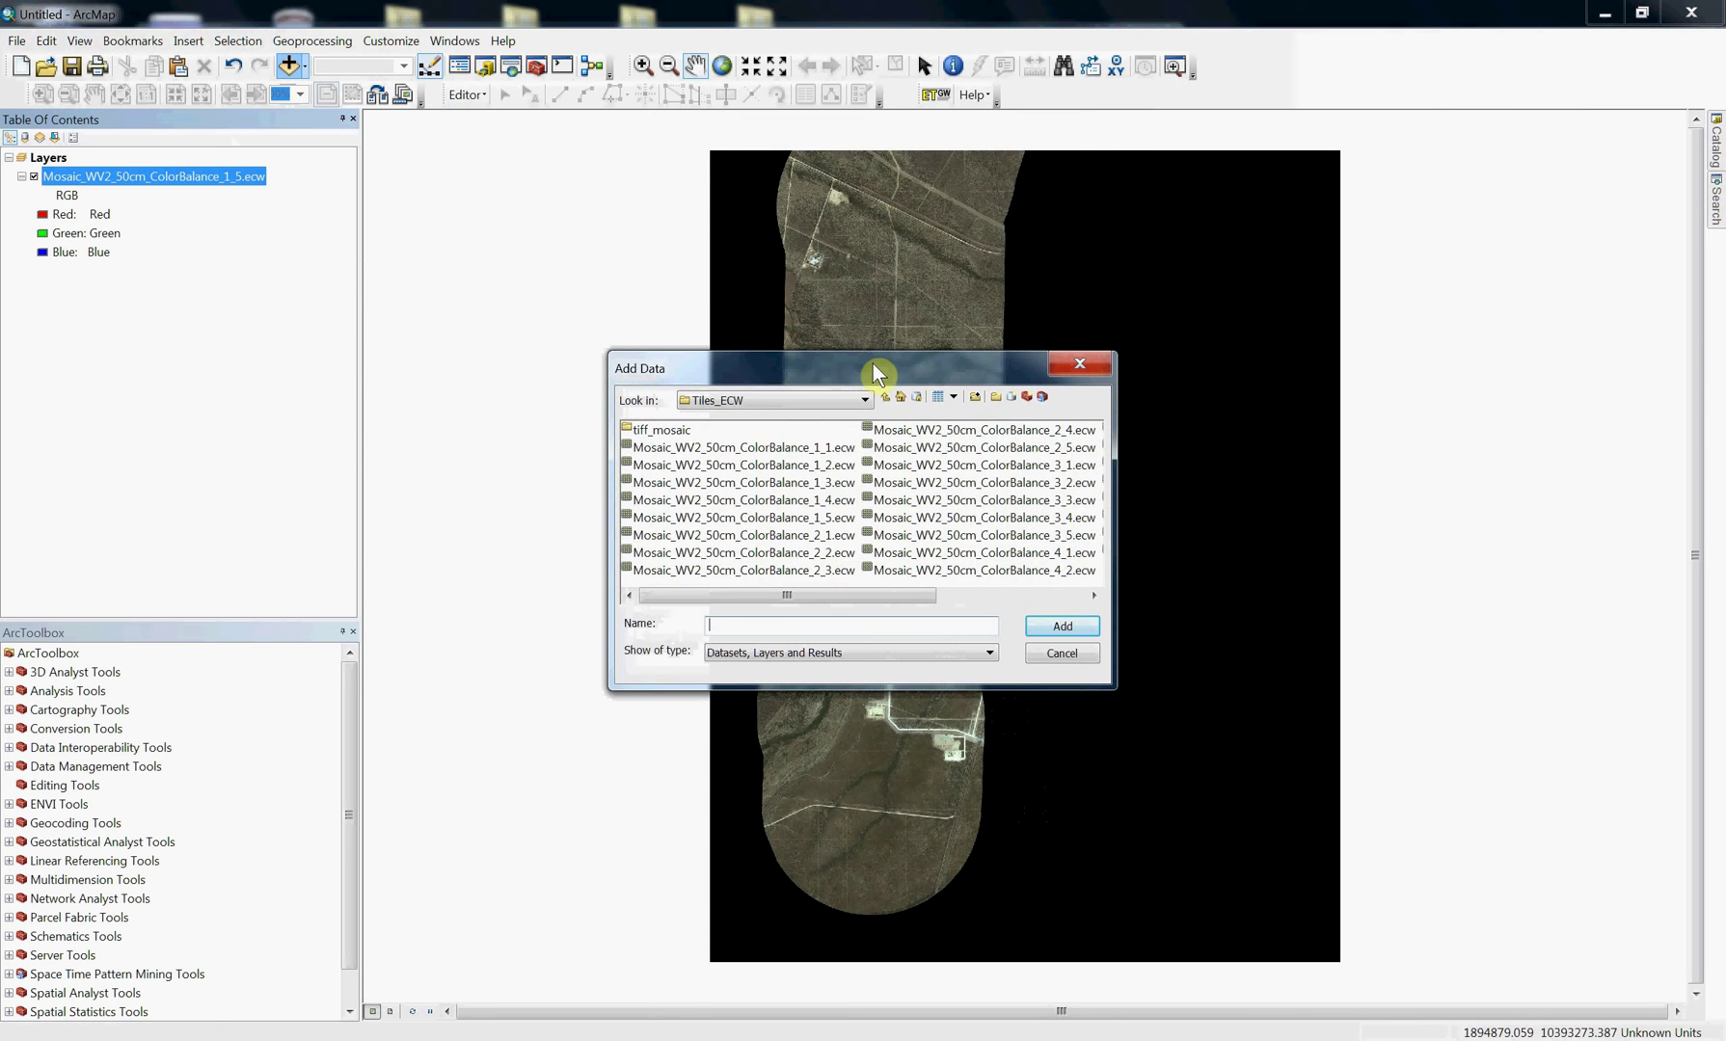
click(884, 397)
click(686, 450)
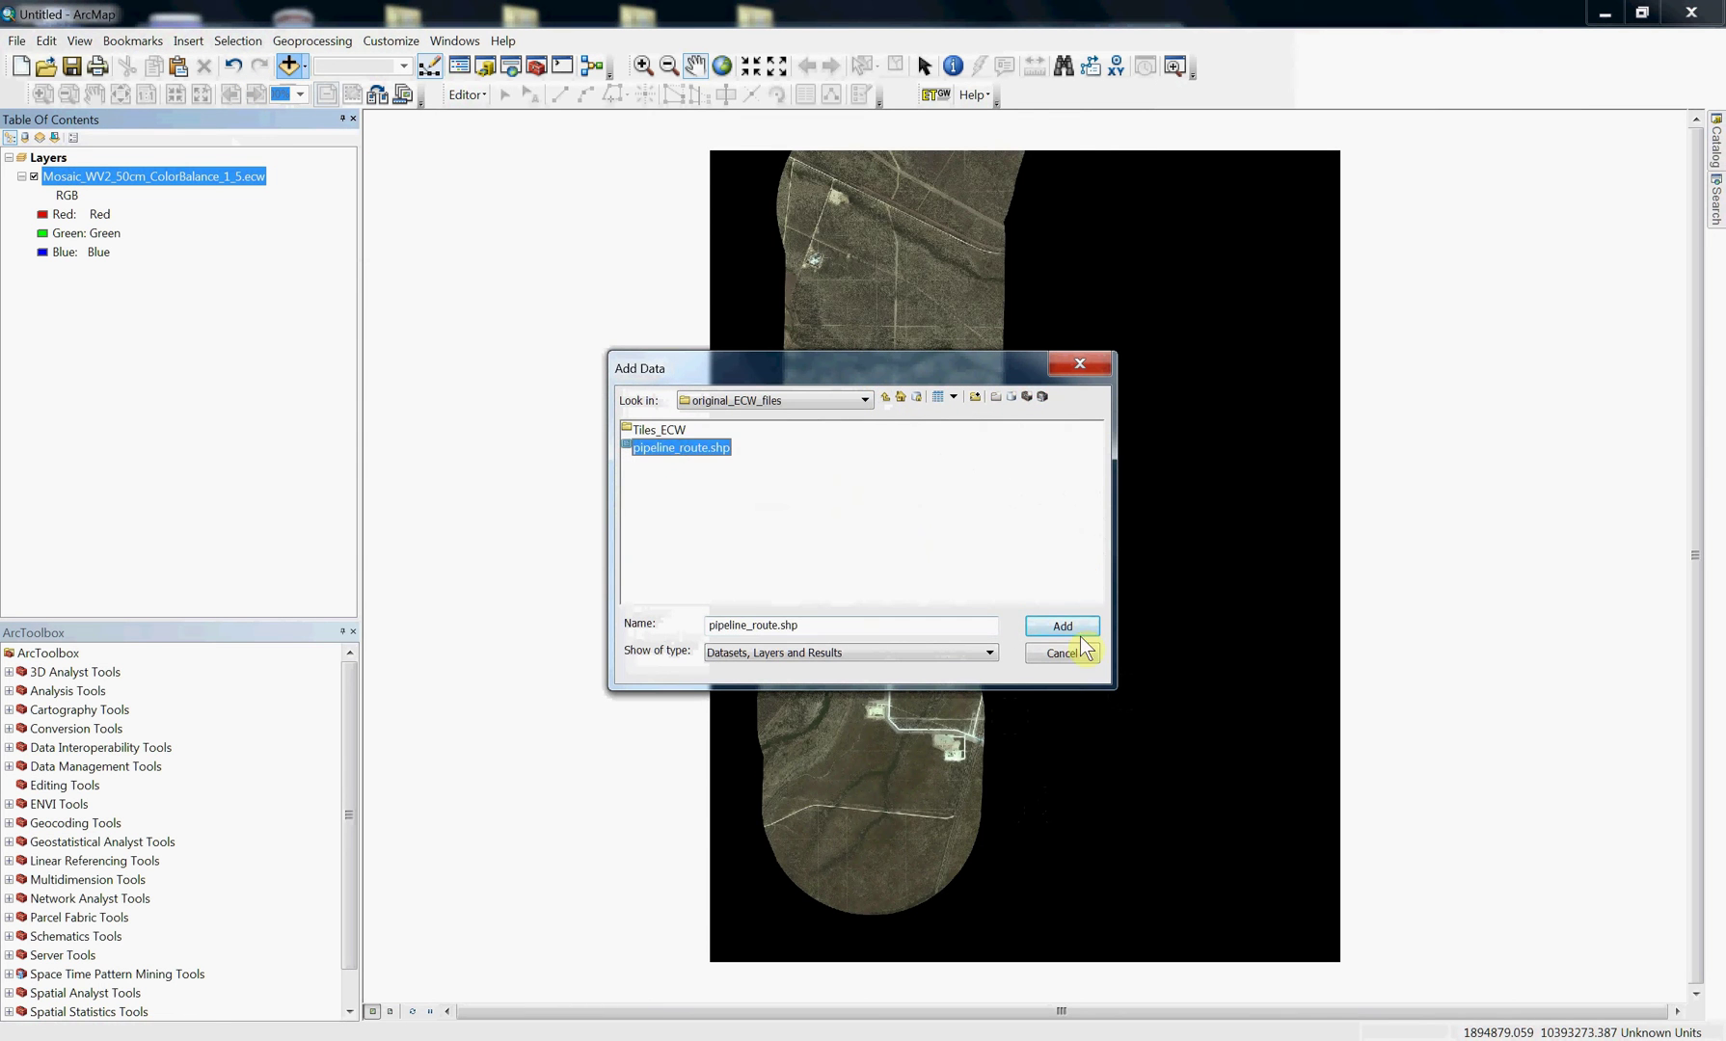
click(1061, 627)
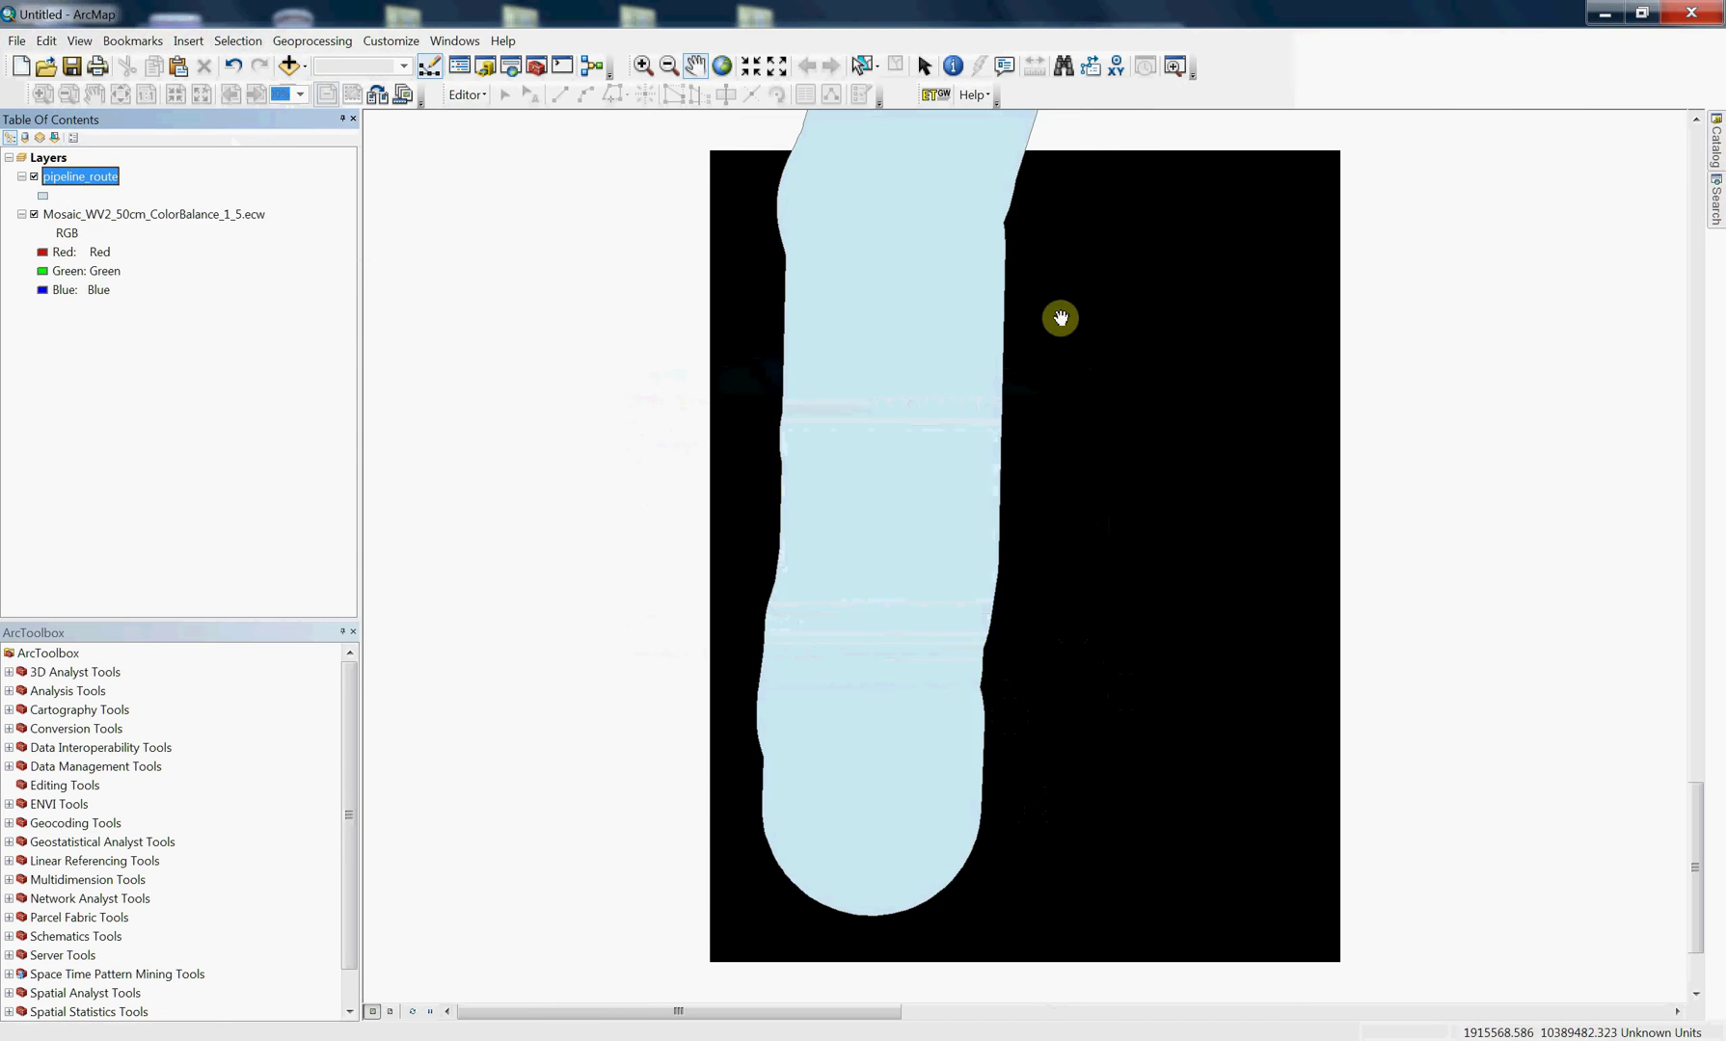
right_click(48, 160)
click(140, 568)
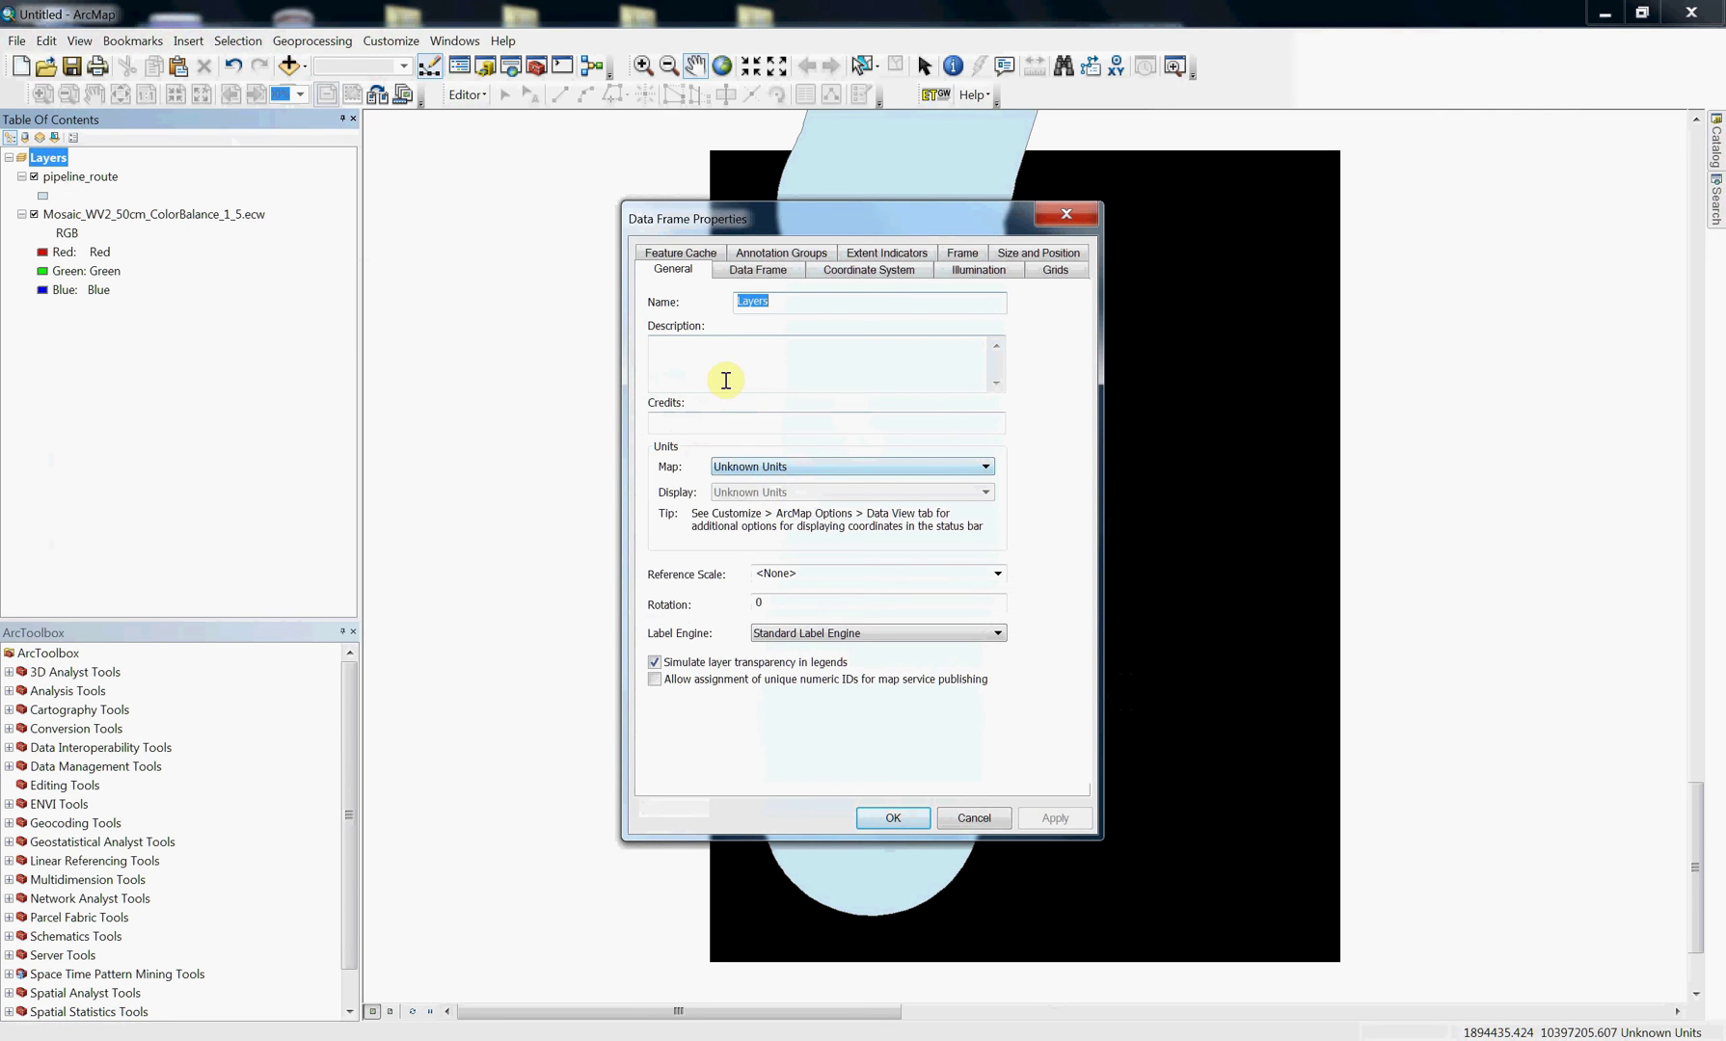
click(844, 275)
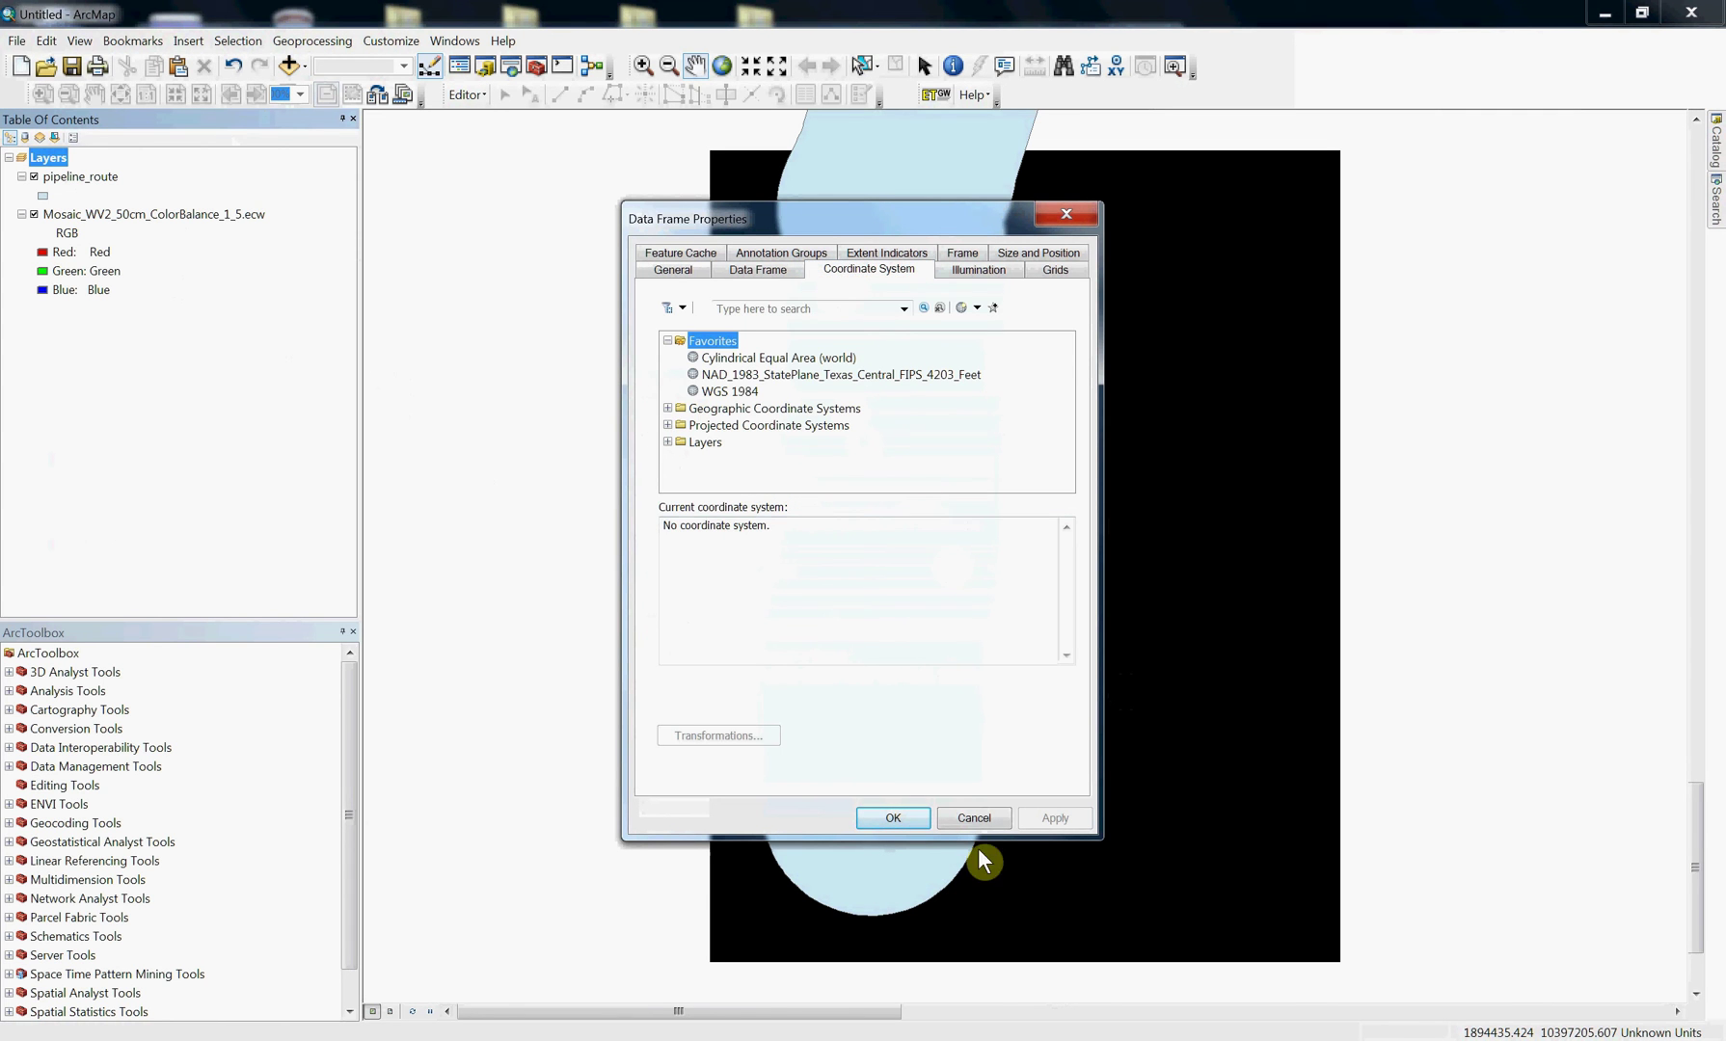
click(984, 818)
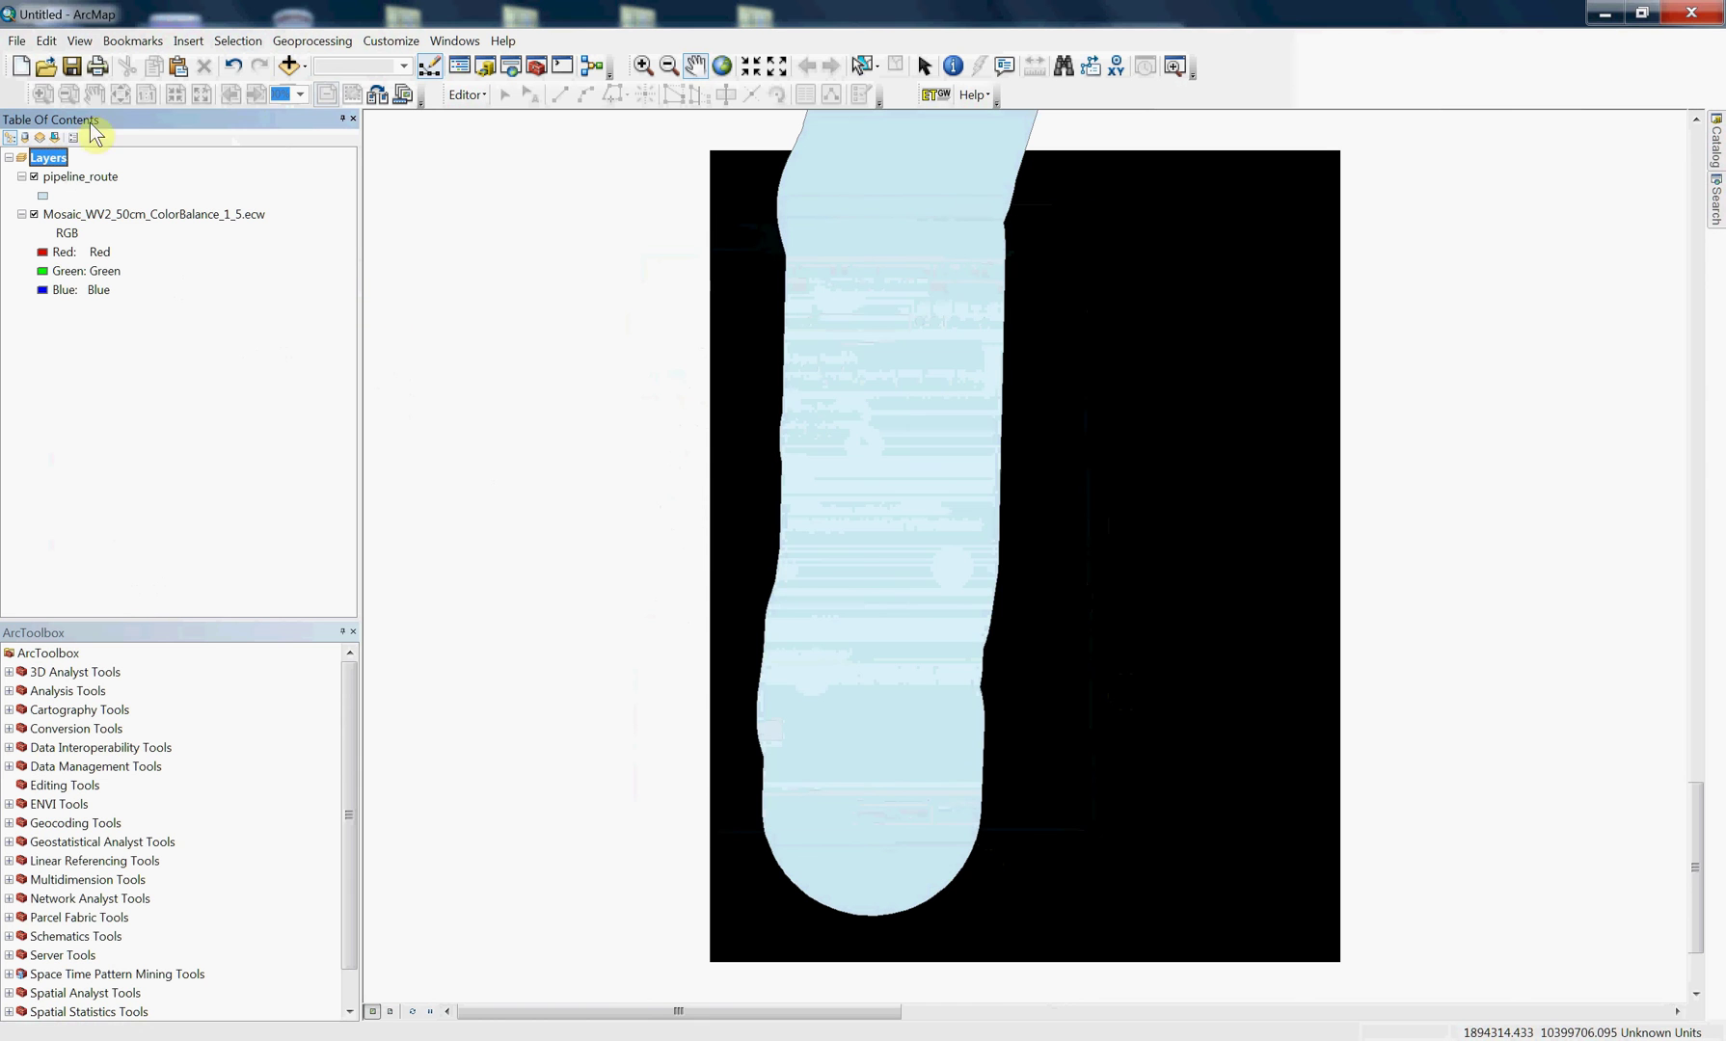
Start a new Blank Map without saving changes to the old map
click(20, 66)
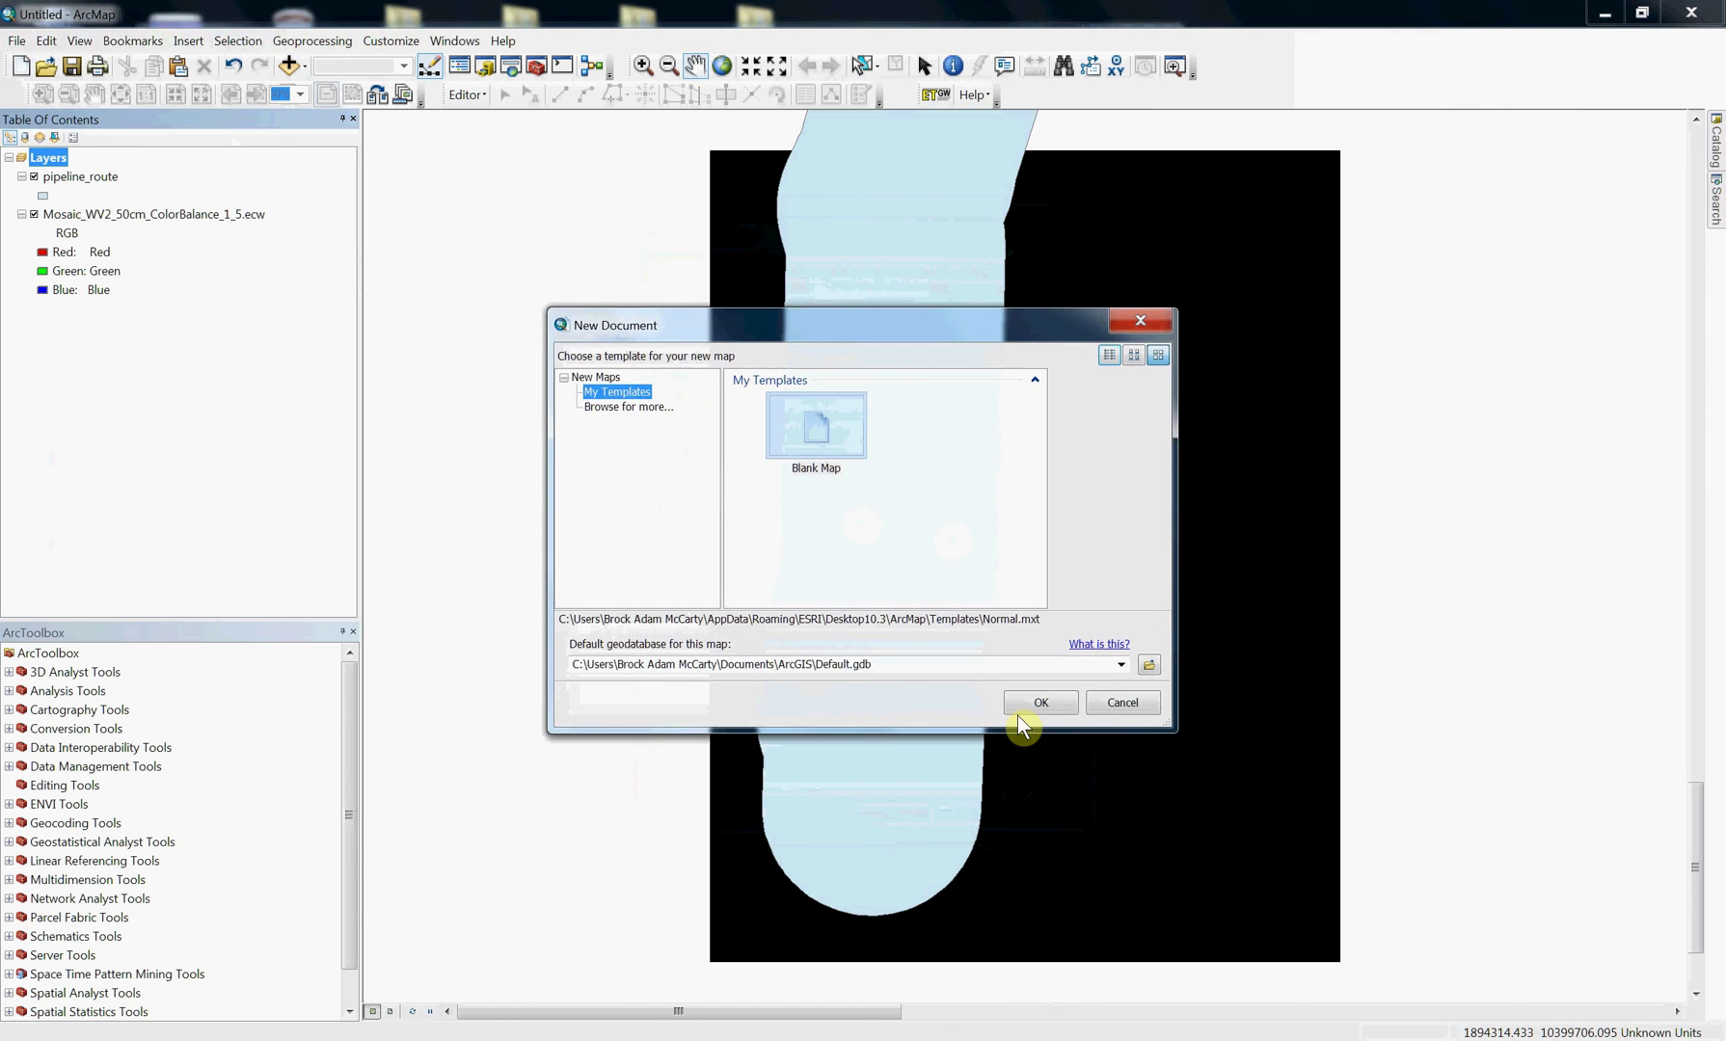
click(1033, 694)
click(881, 577)
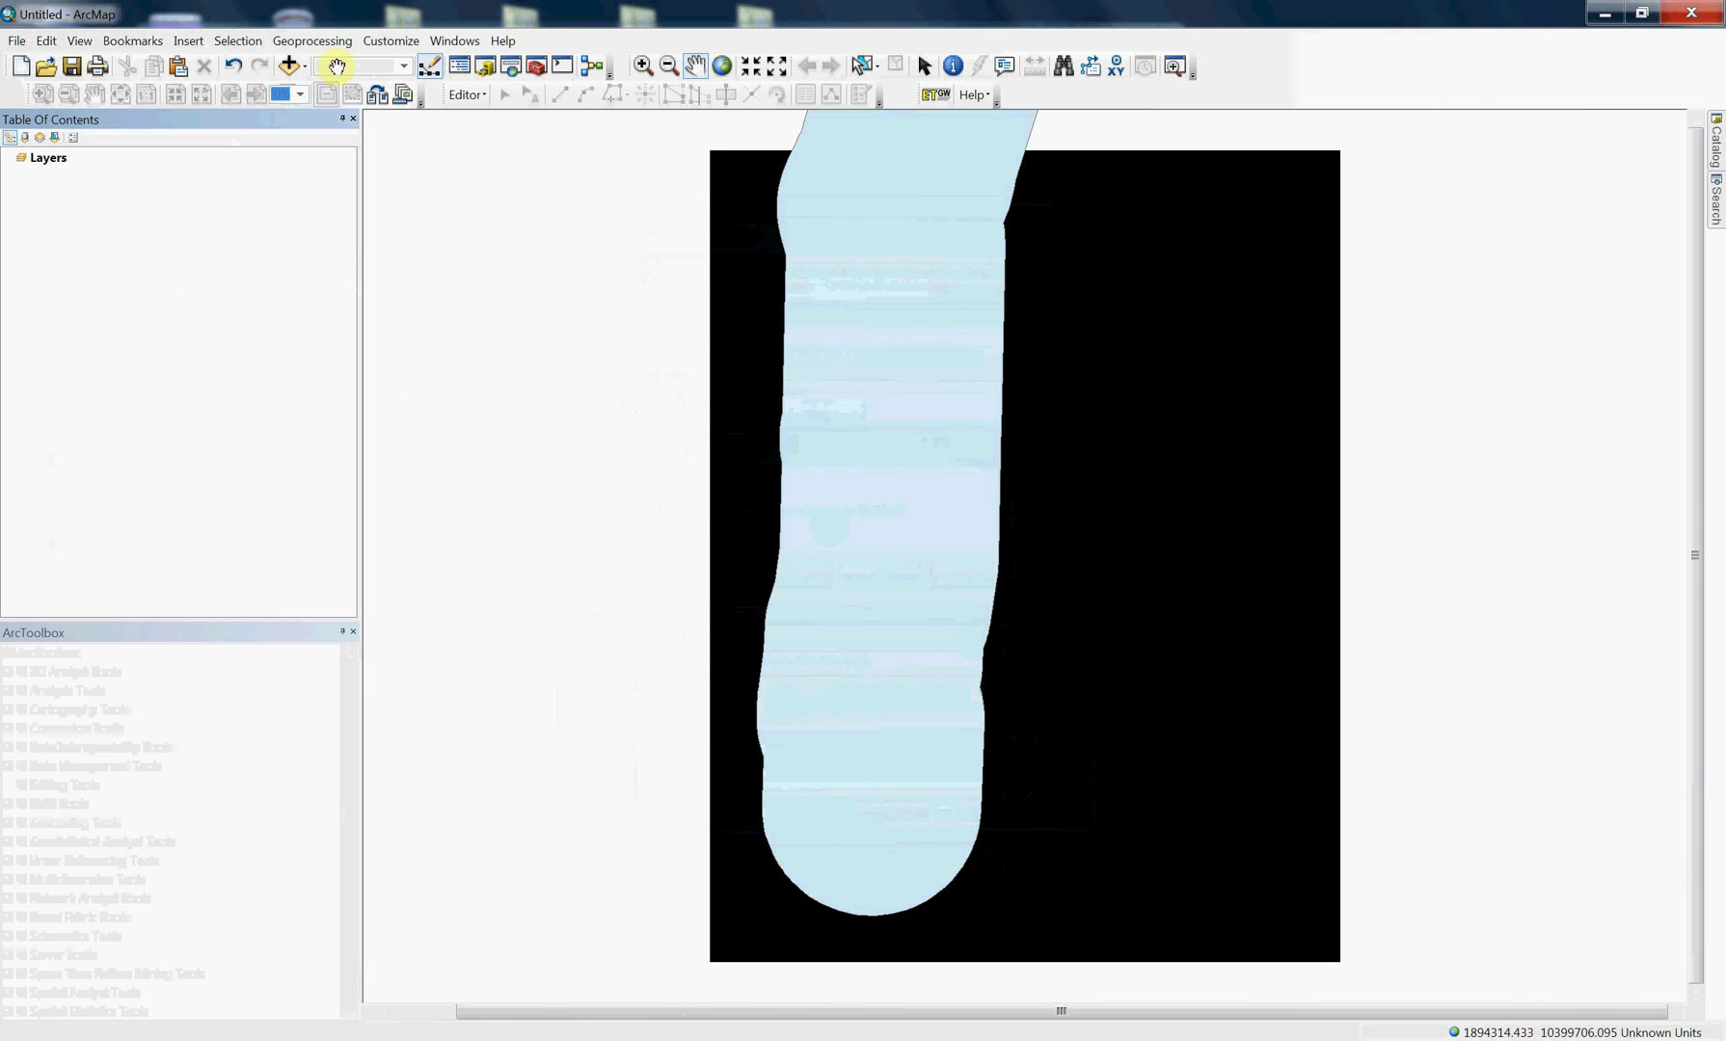
Add pipeline_route.shp as the first layer of the new map
click(285, 66)
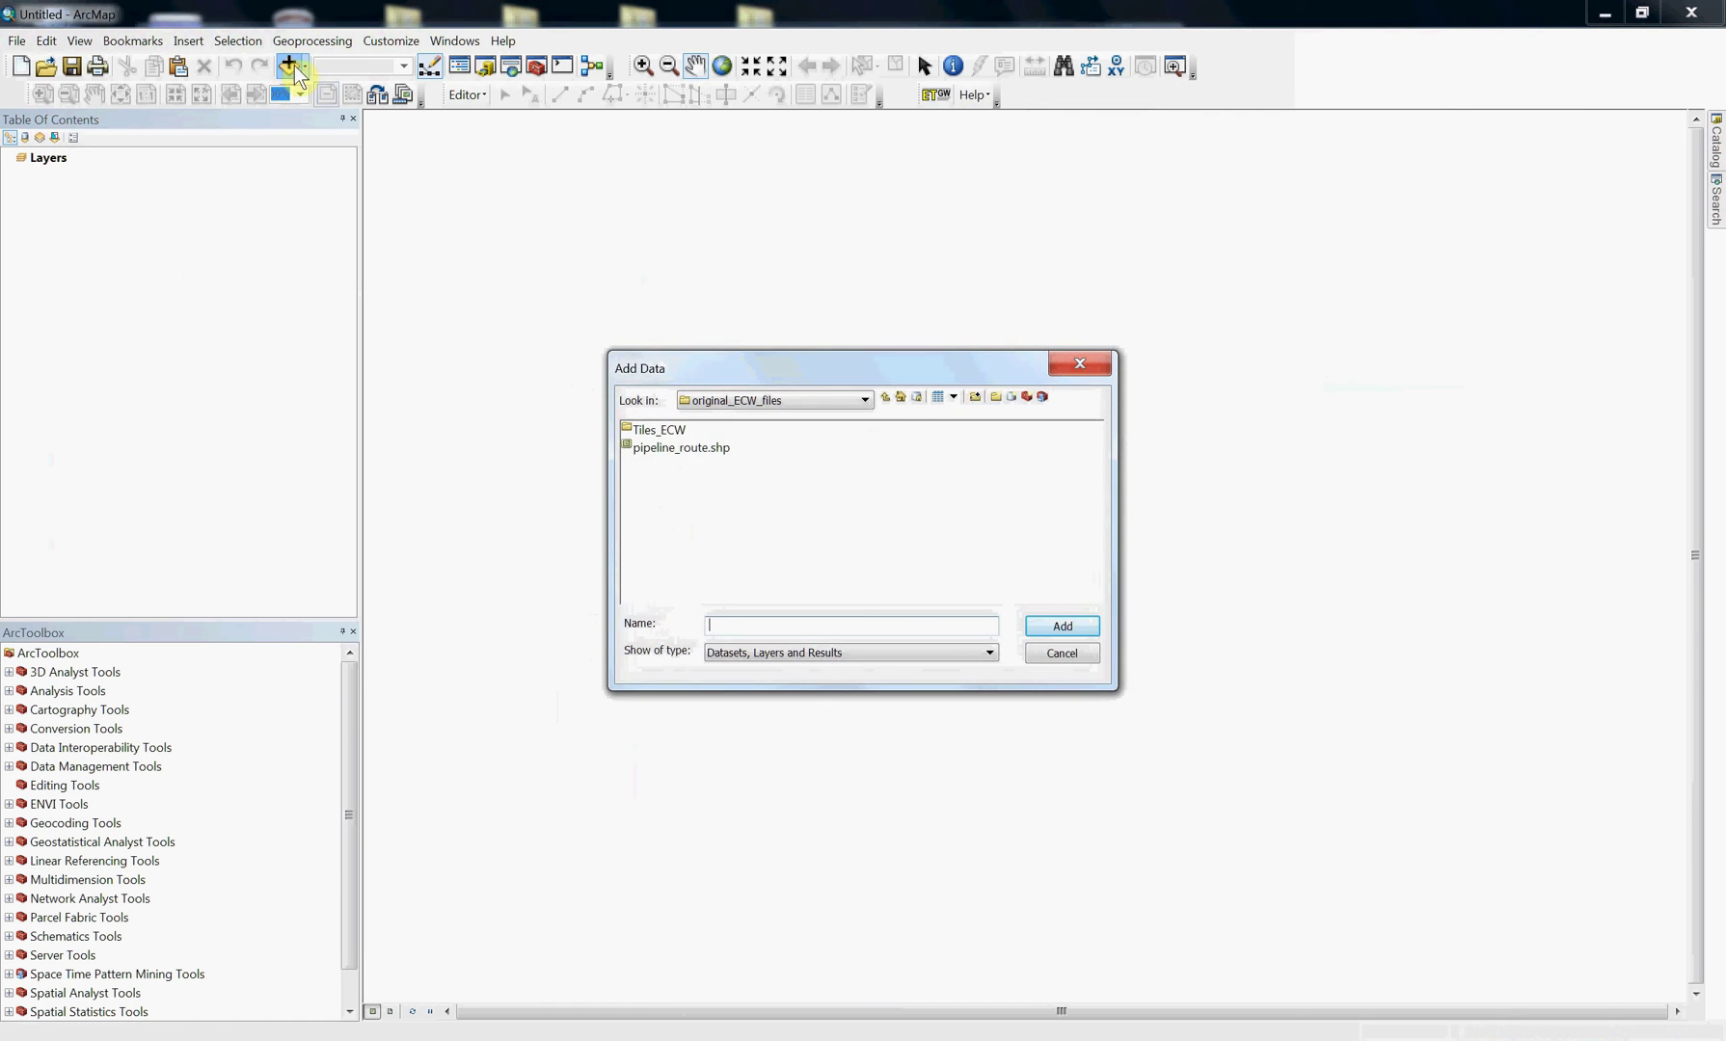
click(669, 449)
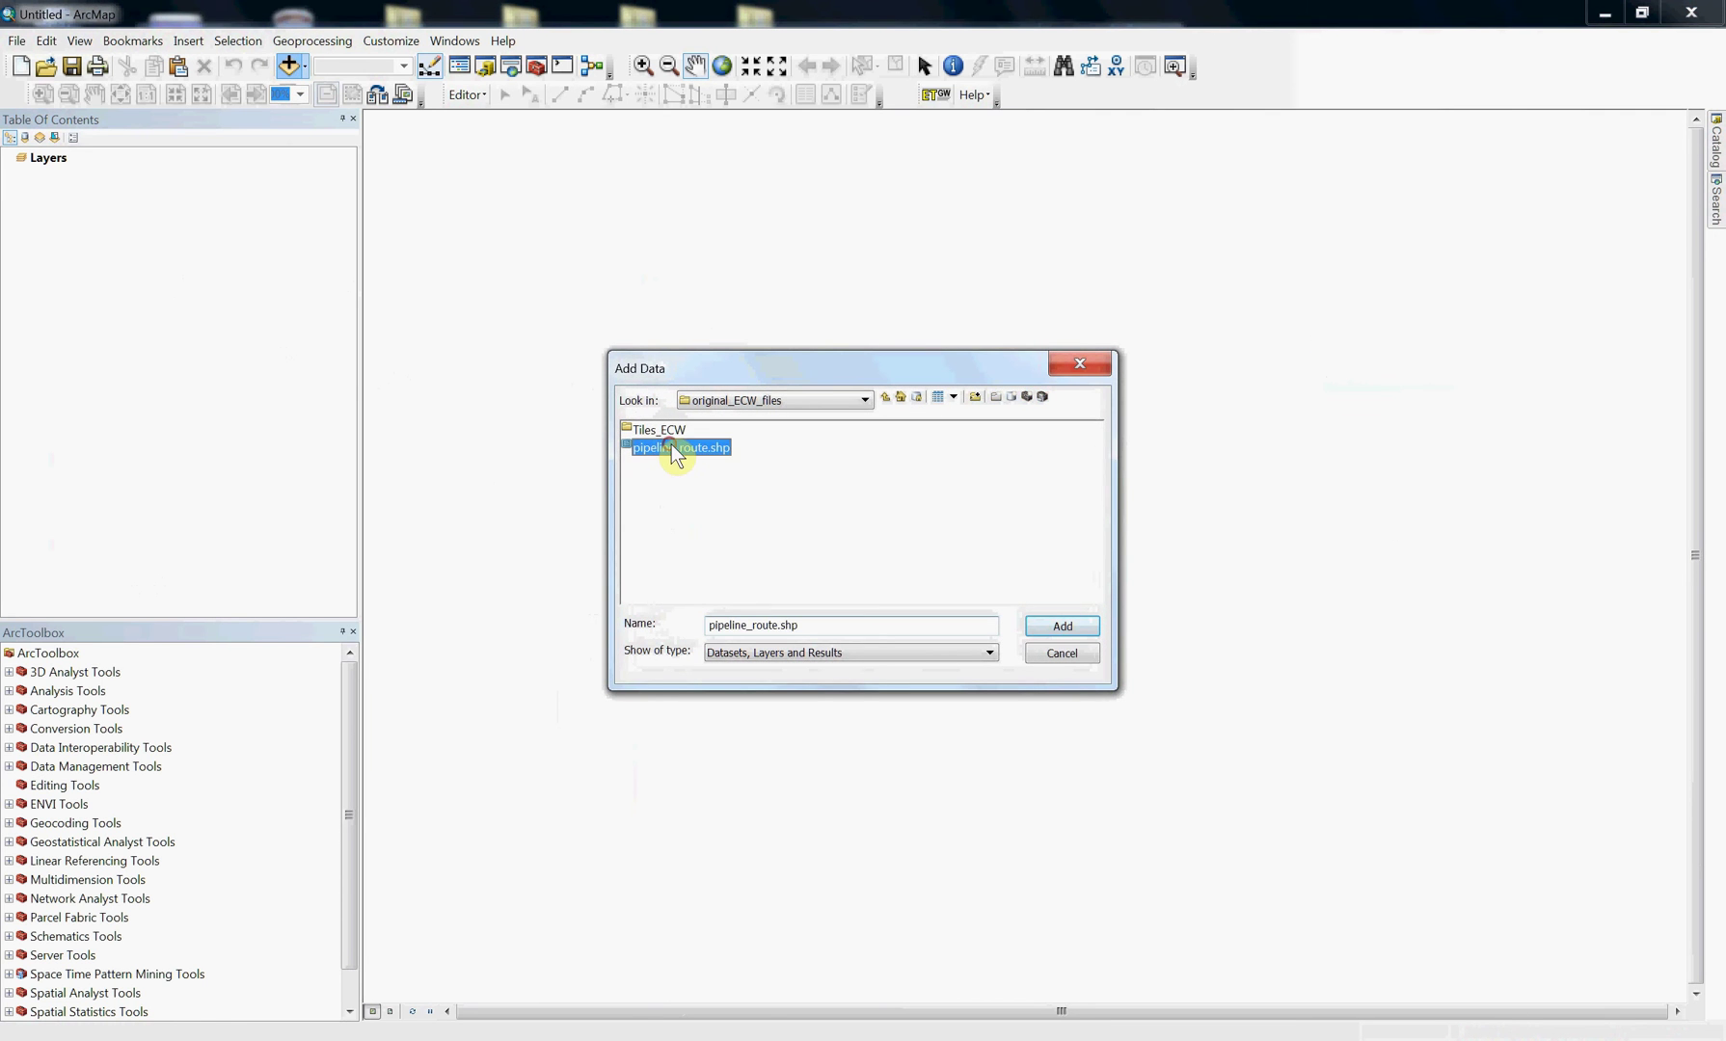
click(1062, 626)
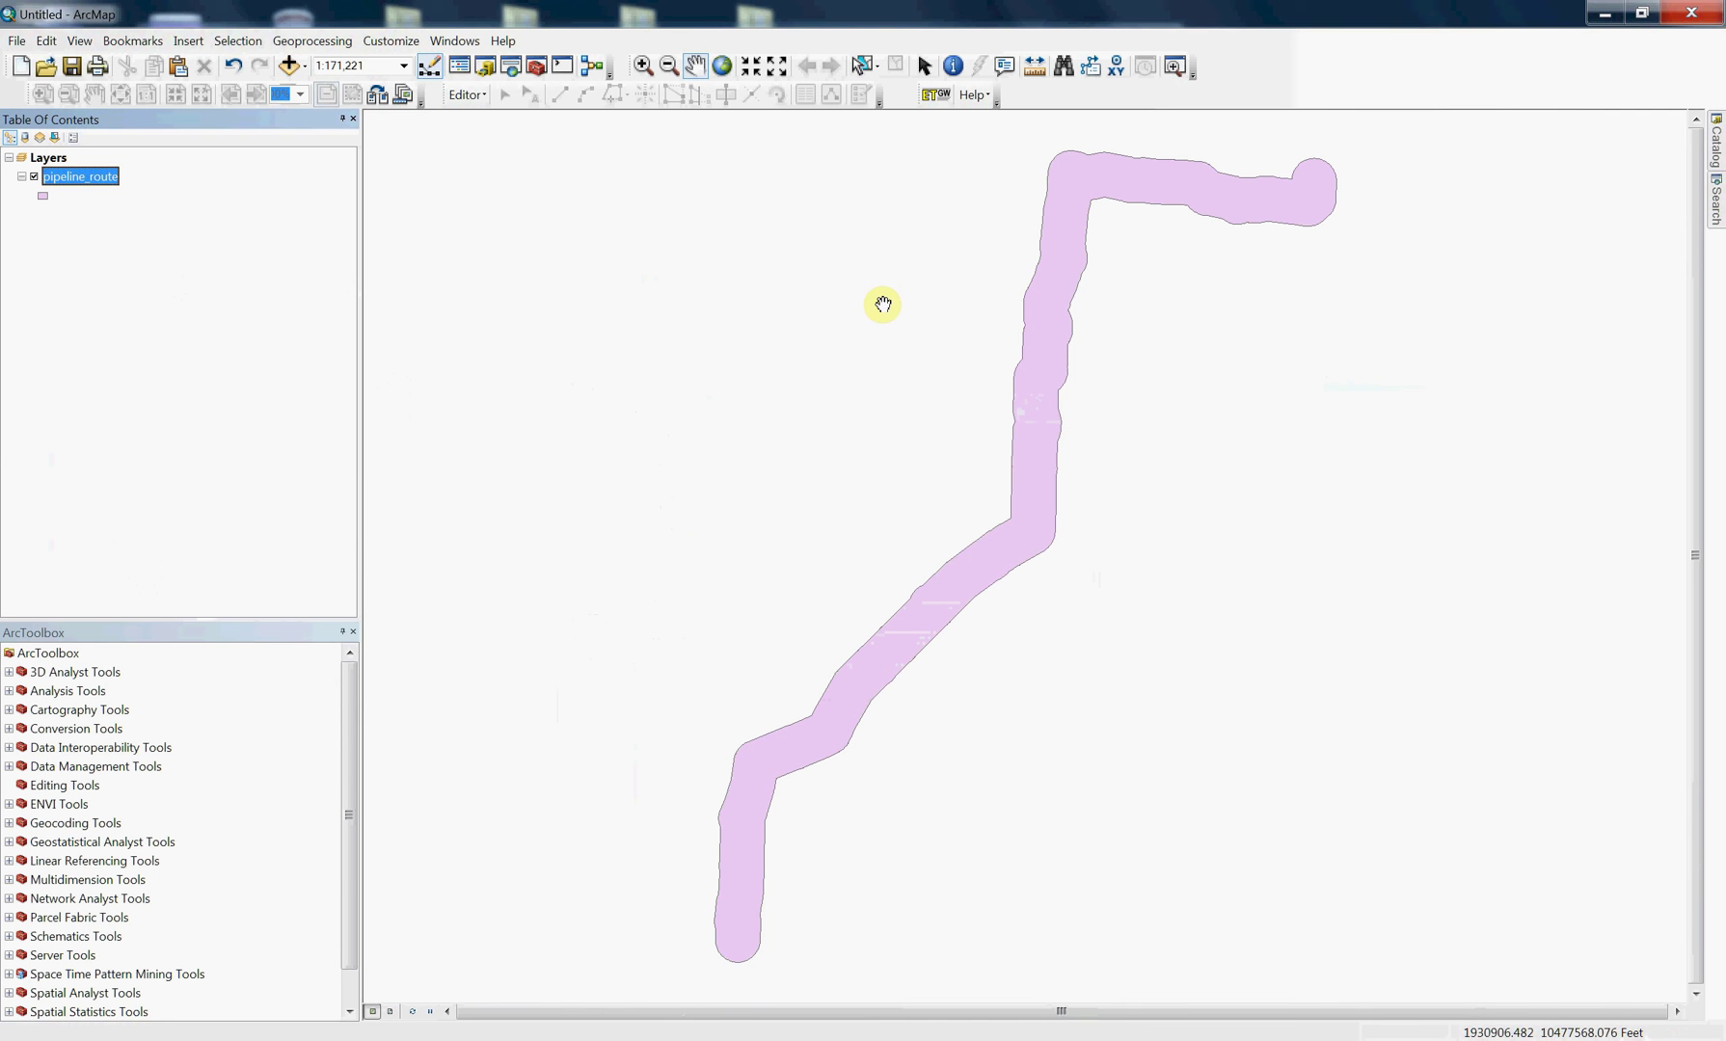
Add Mosaic_WV2_50cm_ColorBalance_1_5.ecw from Tiles_ECW beneath the route, dismissing the spatial reference warning
click(288, 65)
double_click(670, 434)
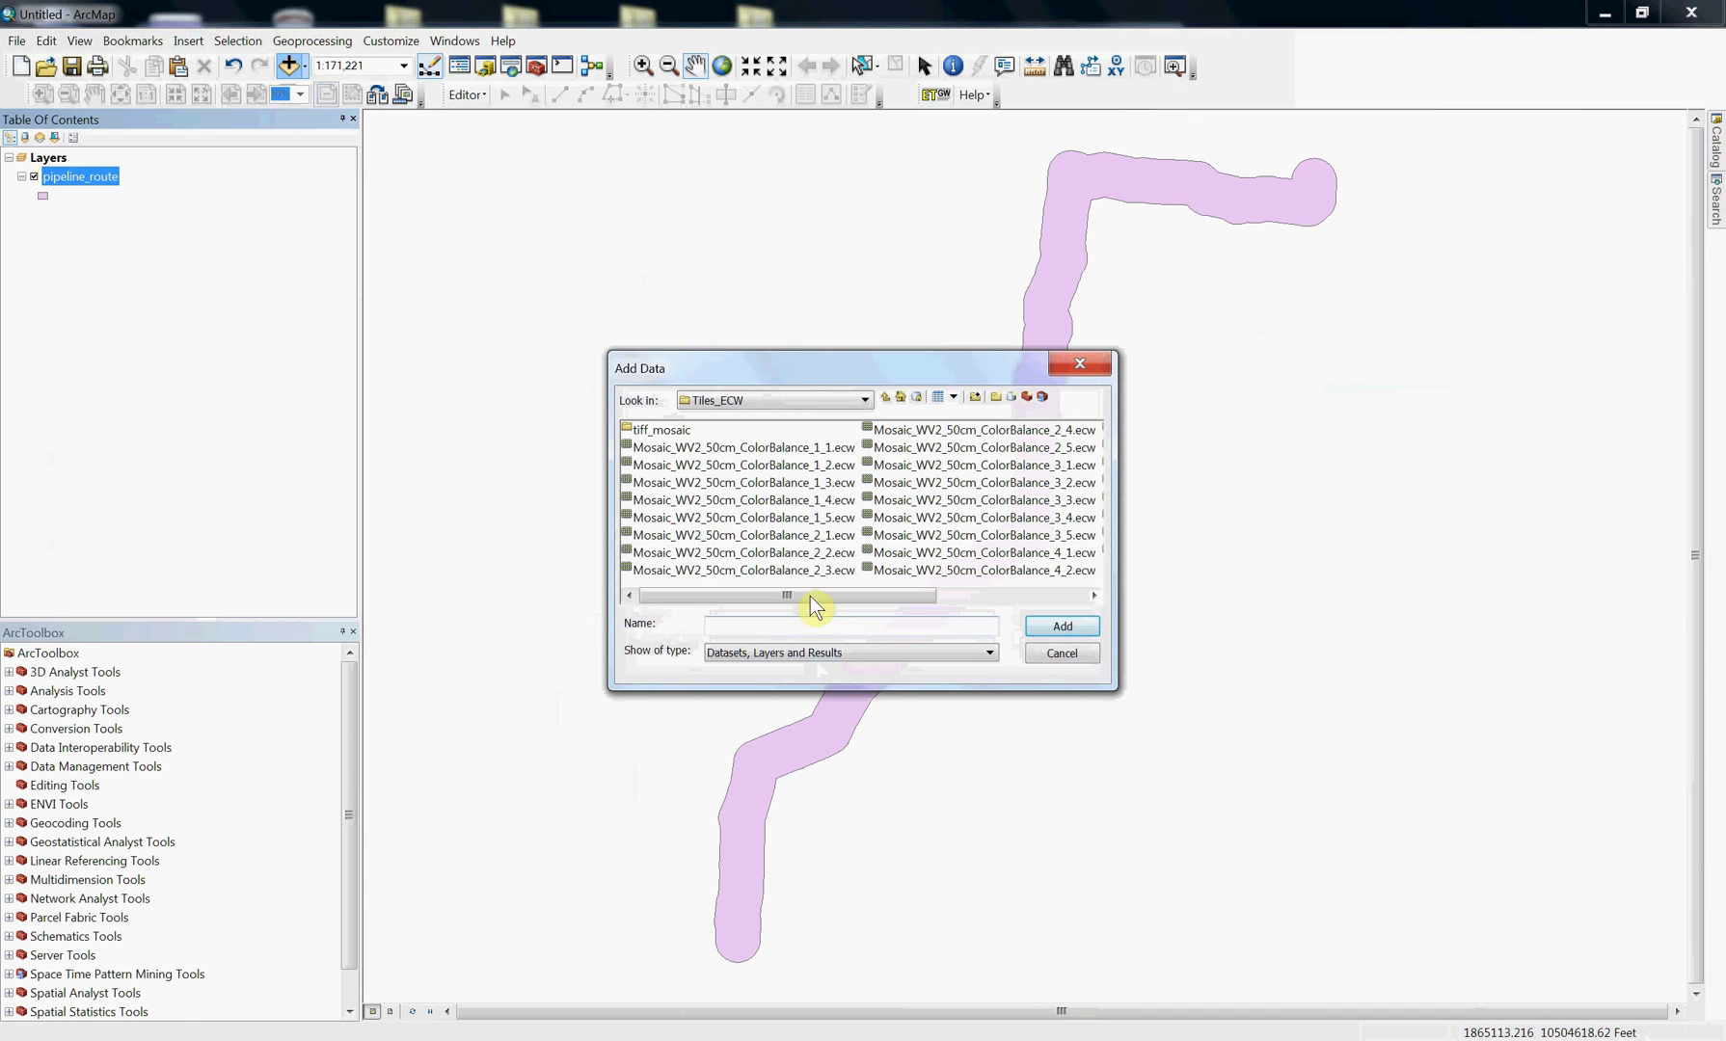
click(805, 520)
click(1061, 627)
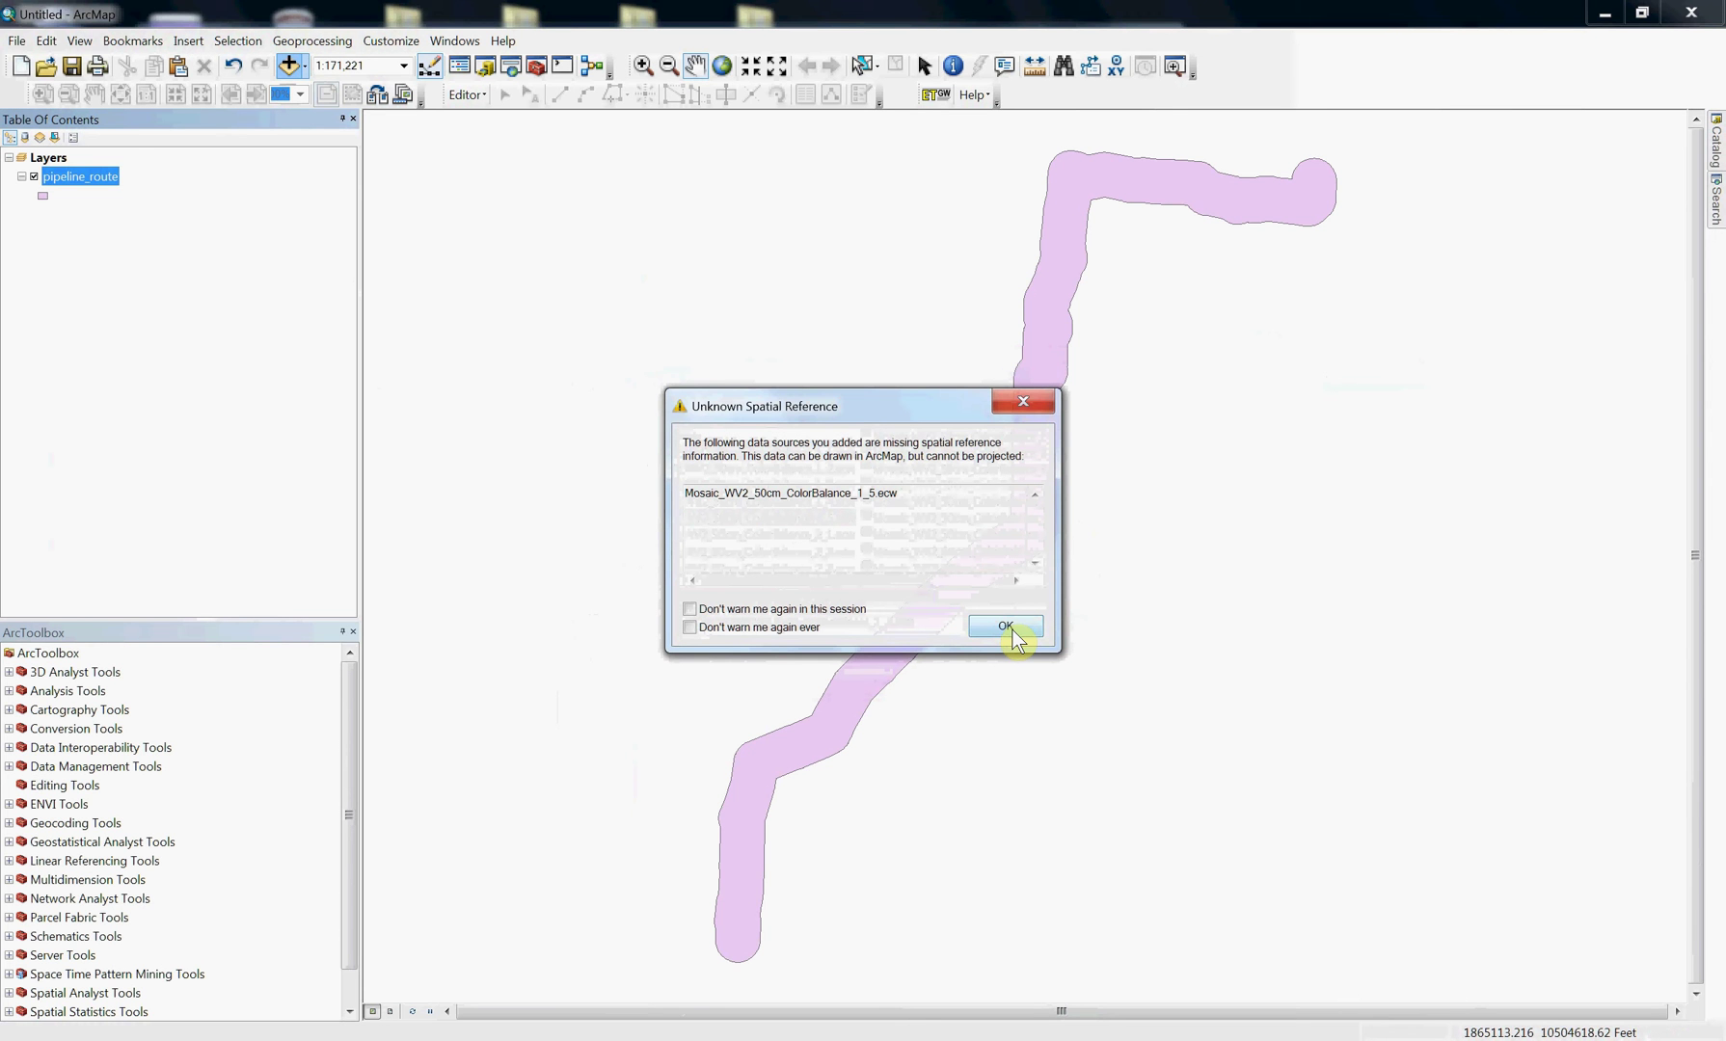
click(1010, 632)
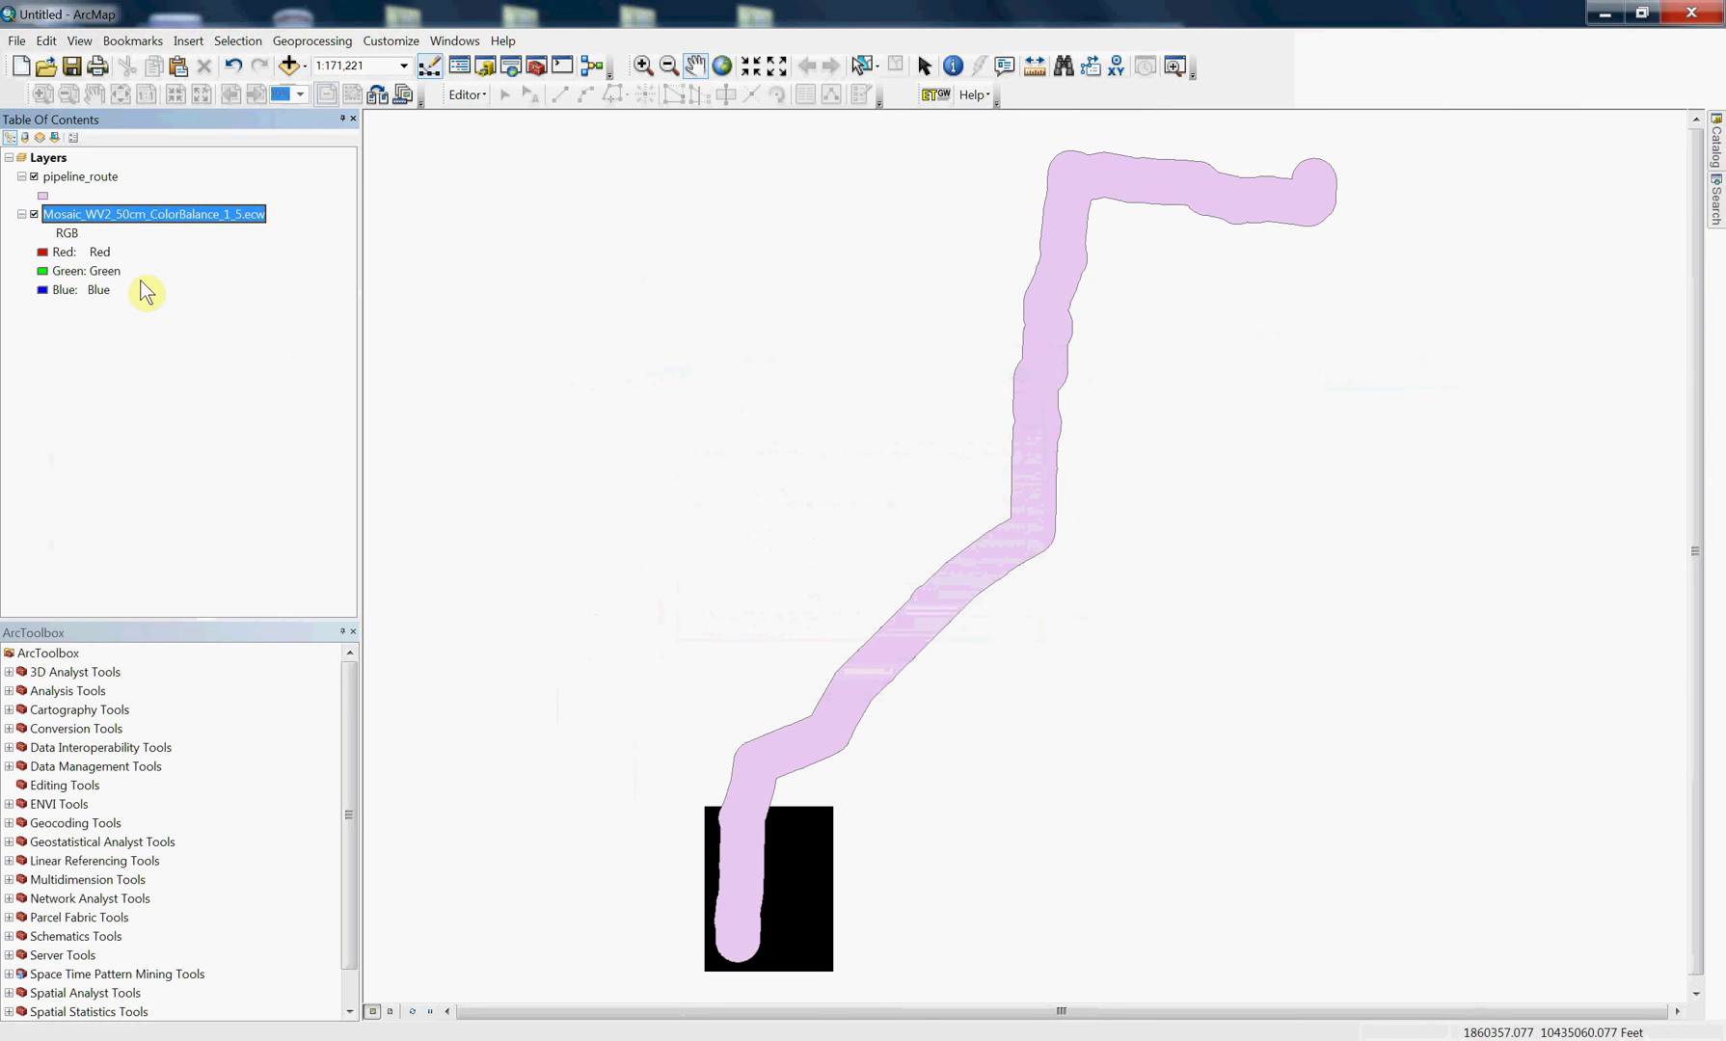
Check the data frame uses Texas Central FIPS 4203 Feet, then hide pipeline_route
right_click(55, 160)
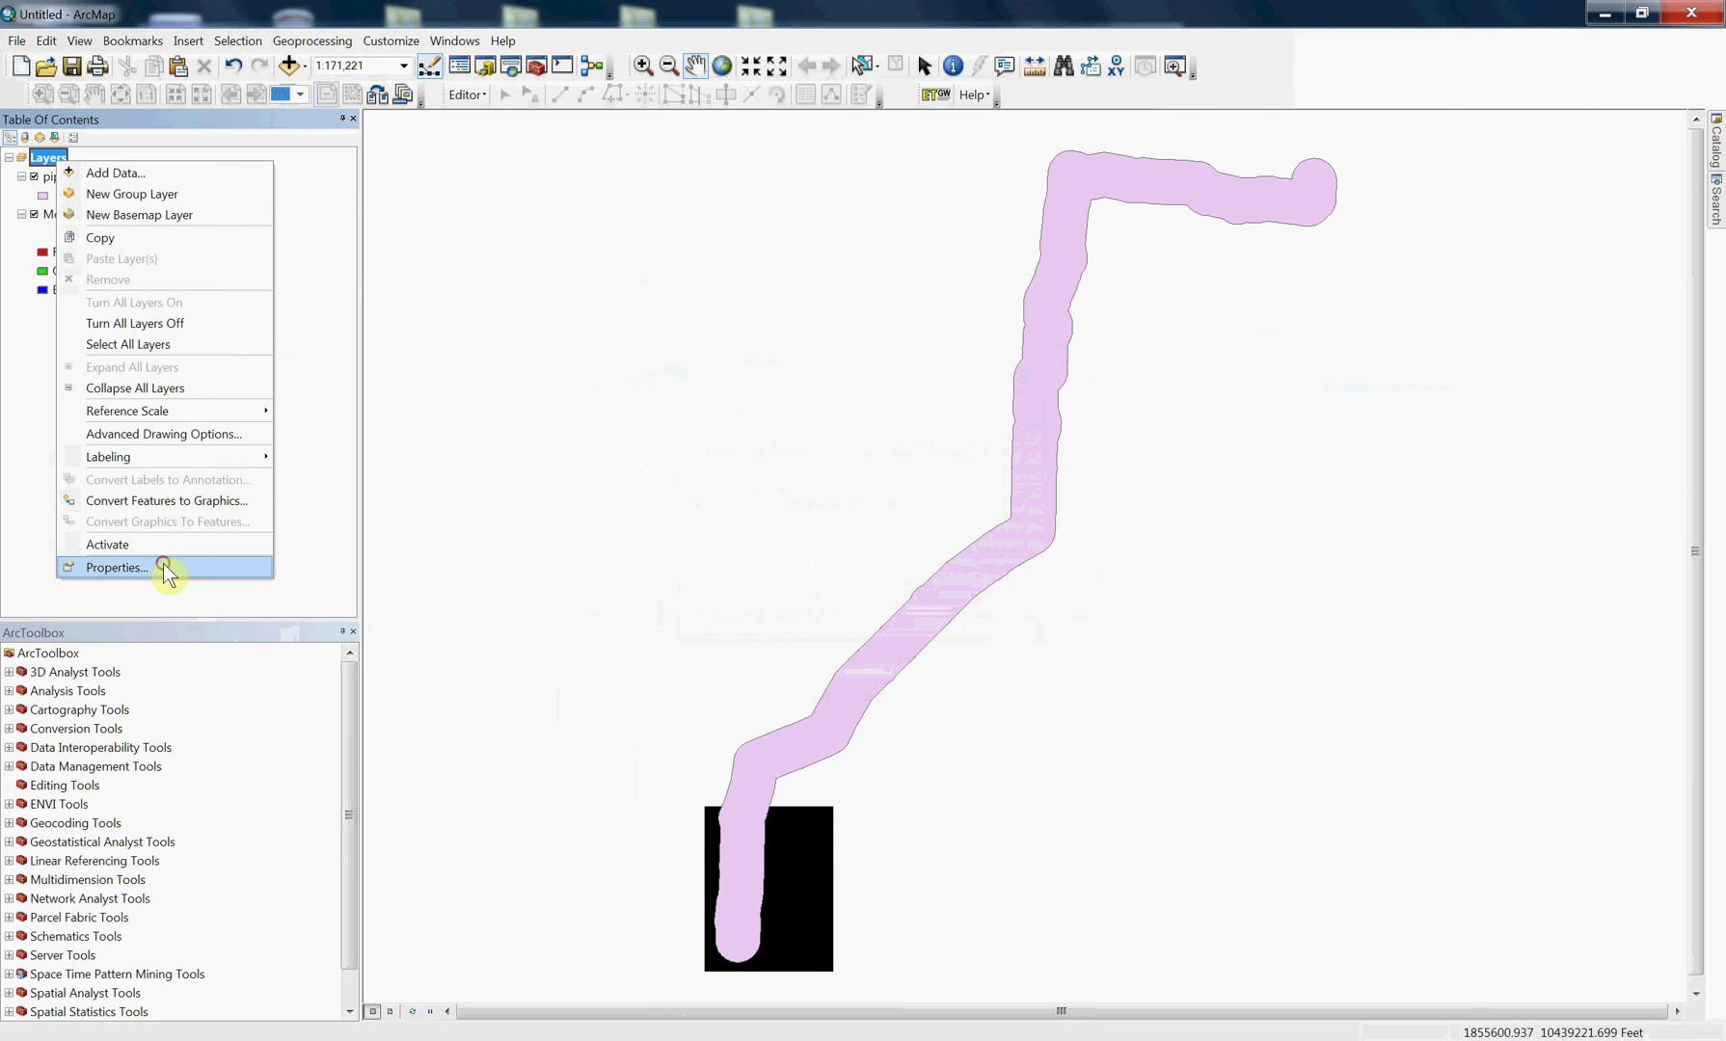
click(117, 568)
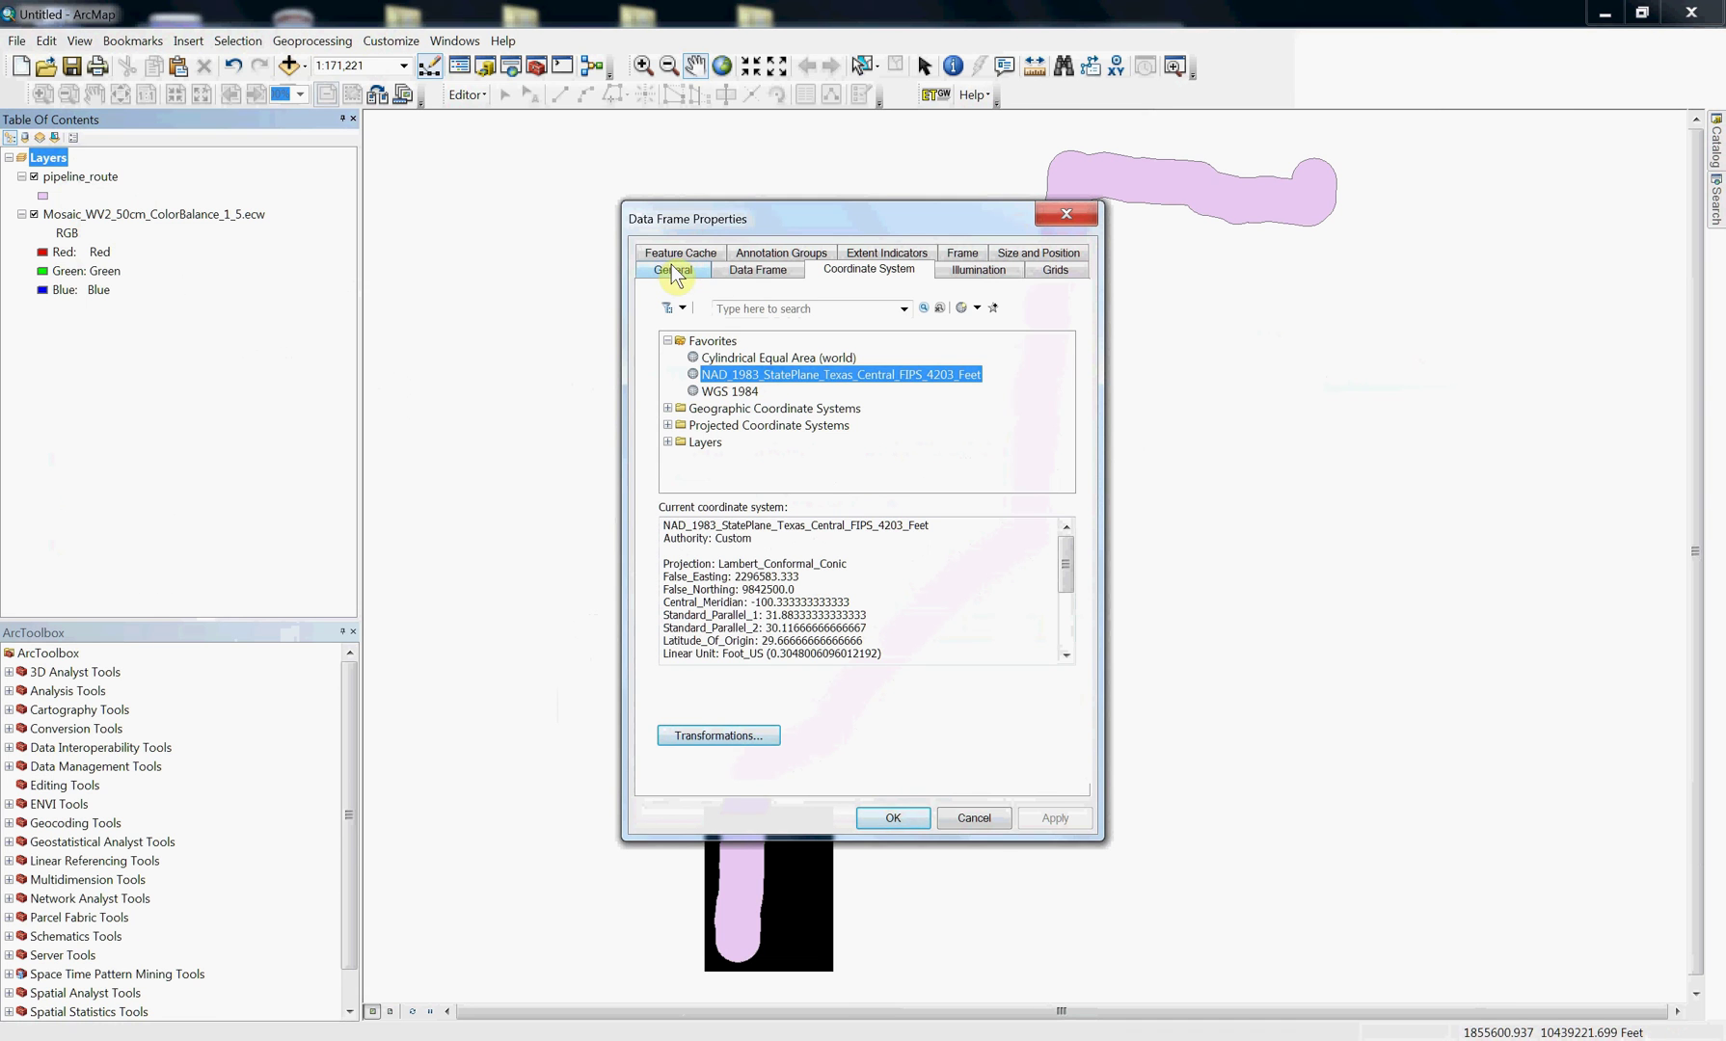
click(973, 819)
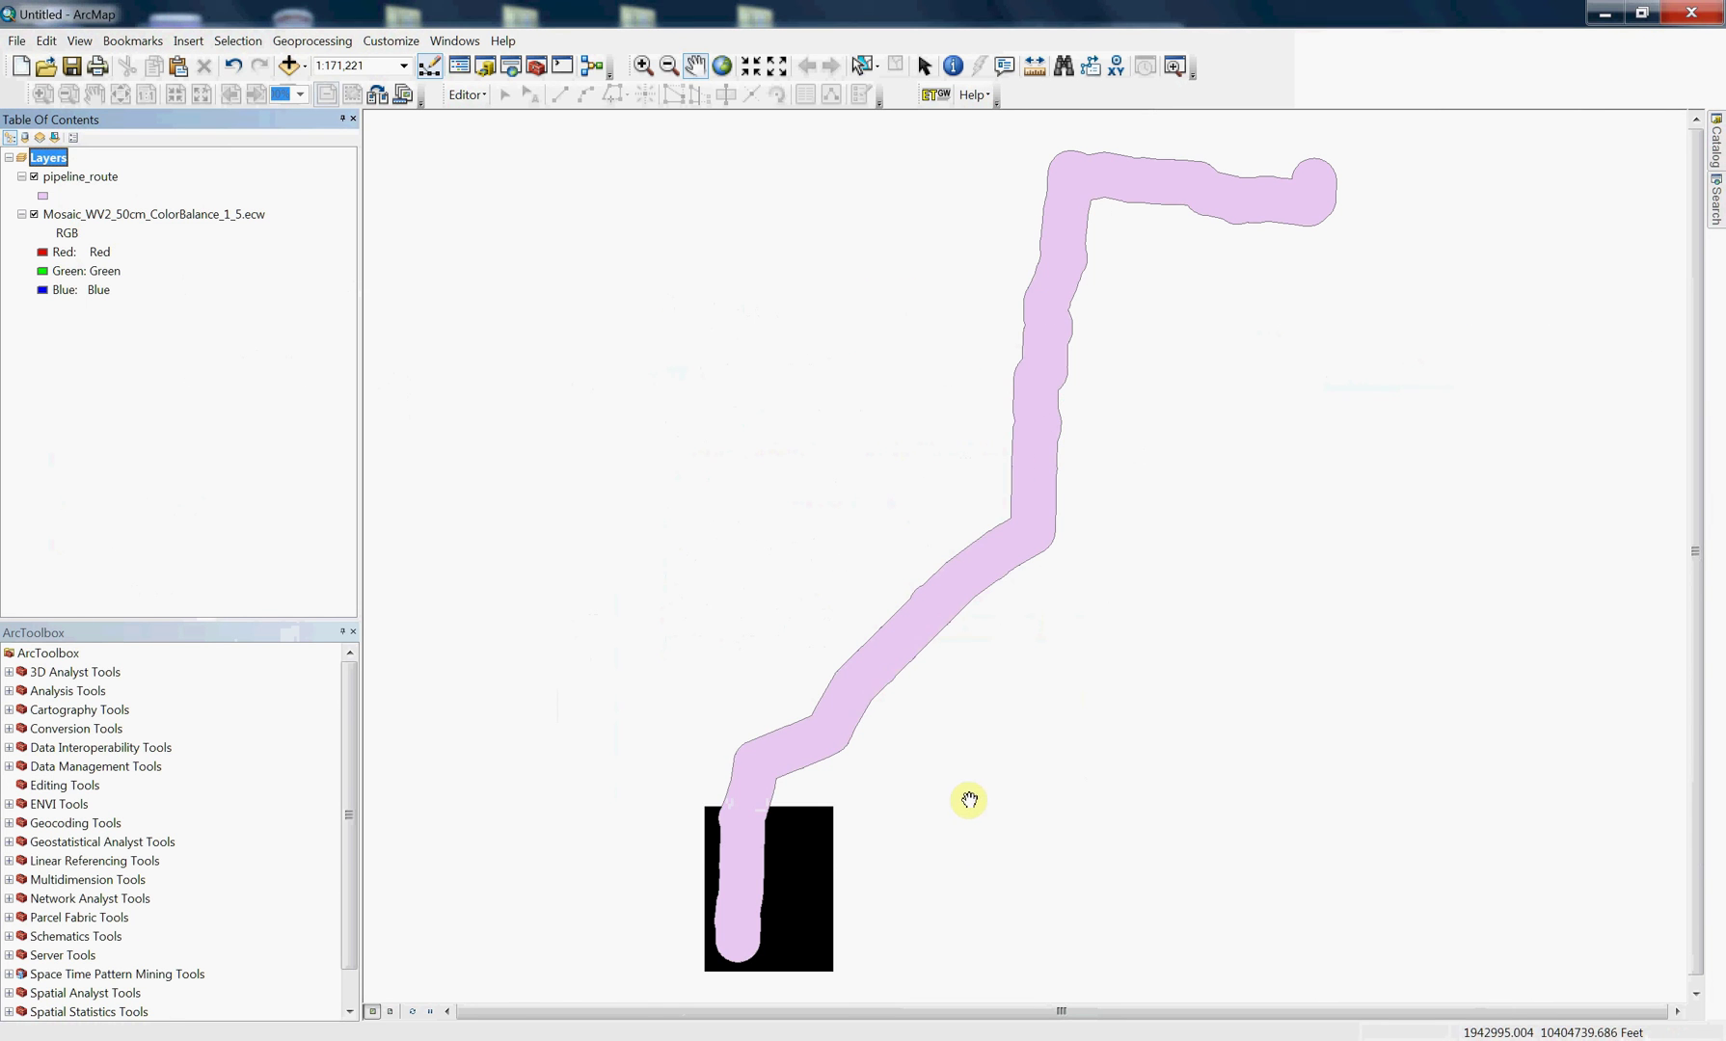
click(35, 178)
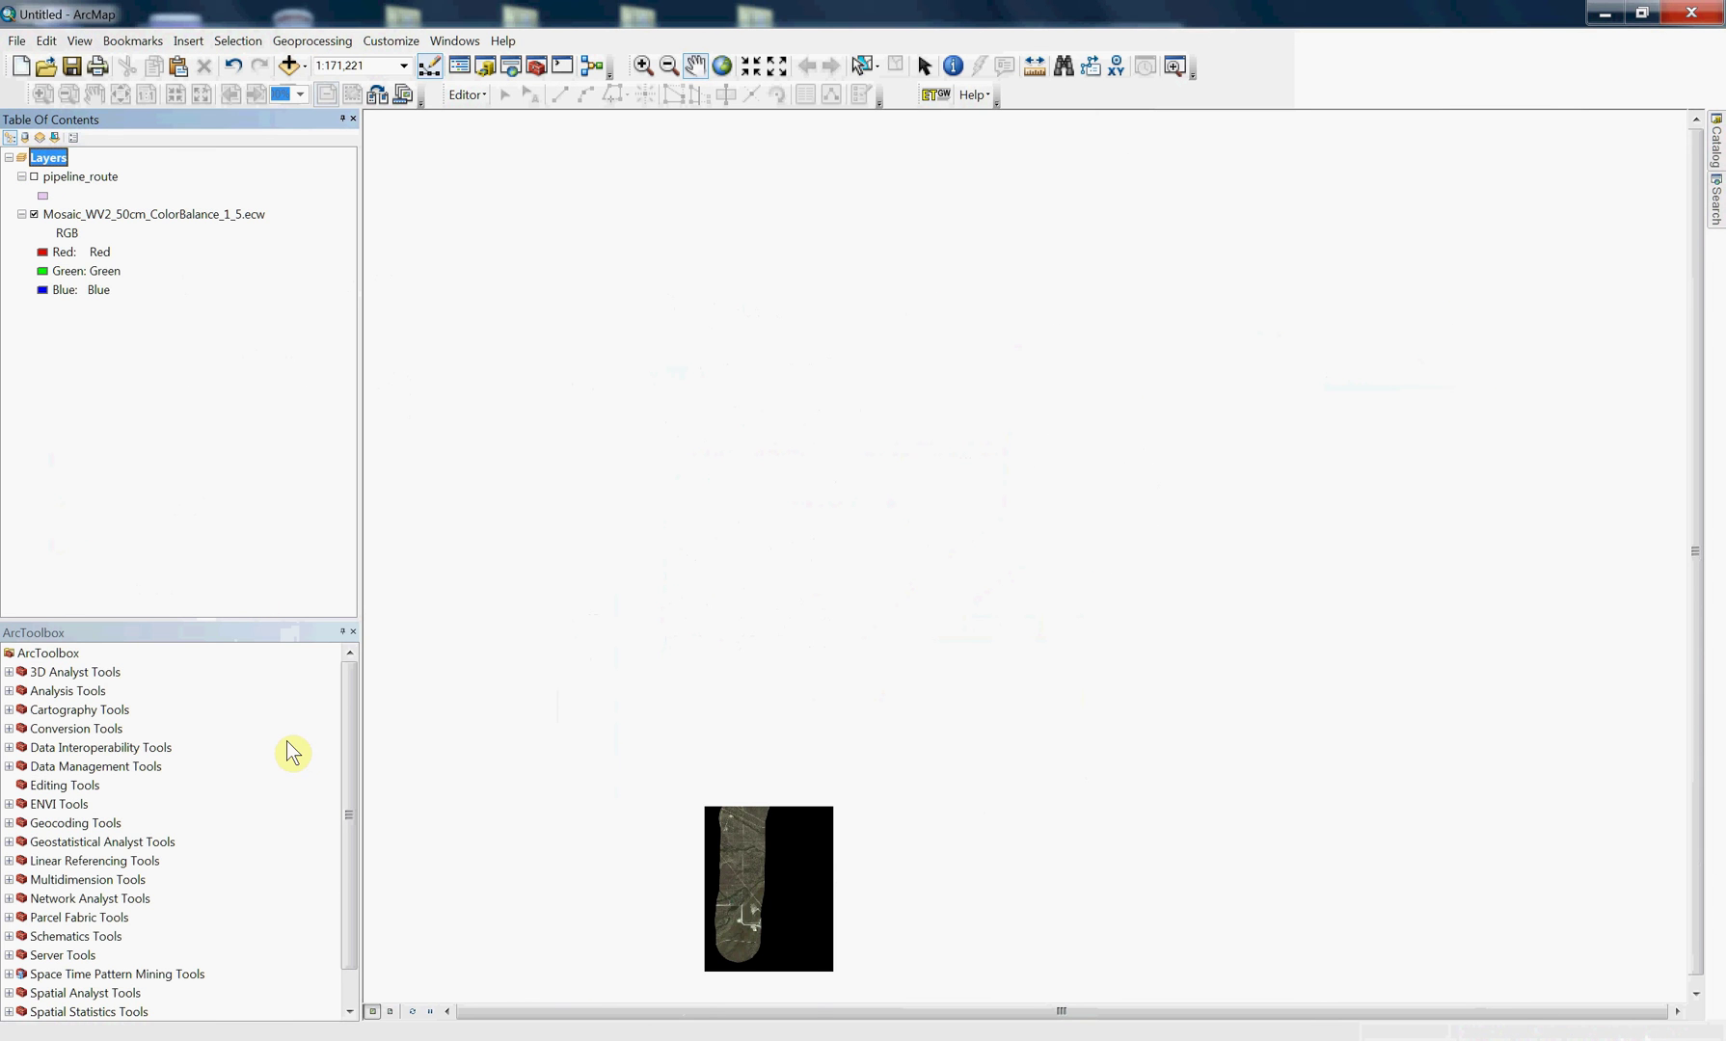
Expand Data Management Tools > Raster > Raster Dataset and select Mosaic To New Raster
click(9, 767)
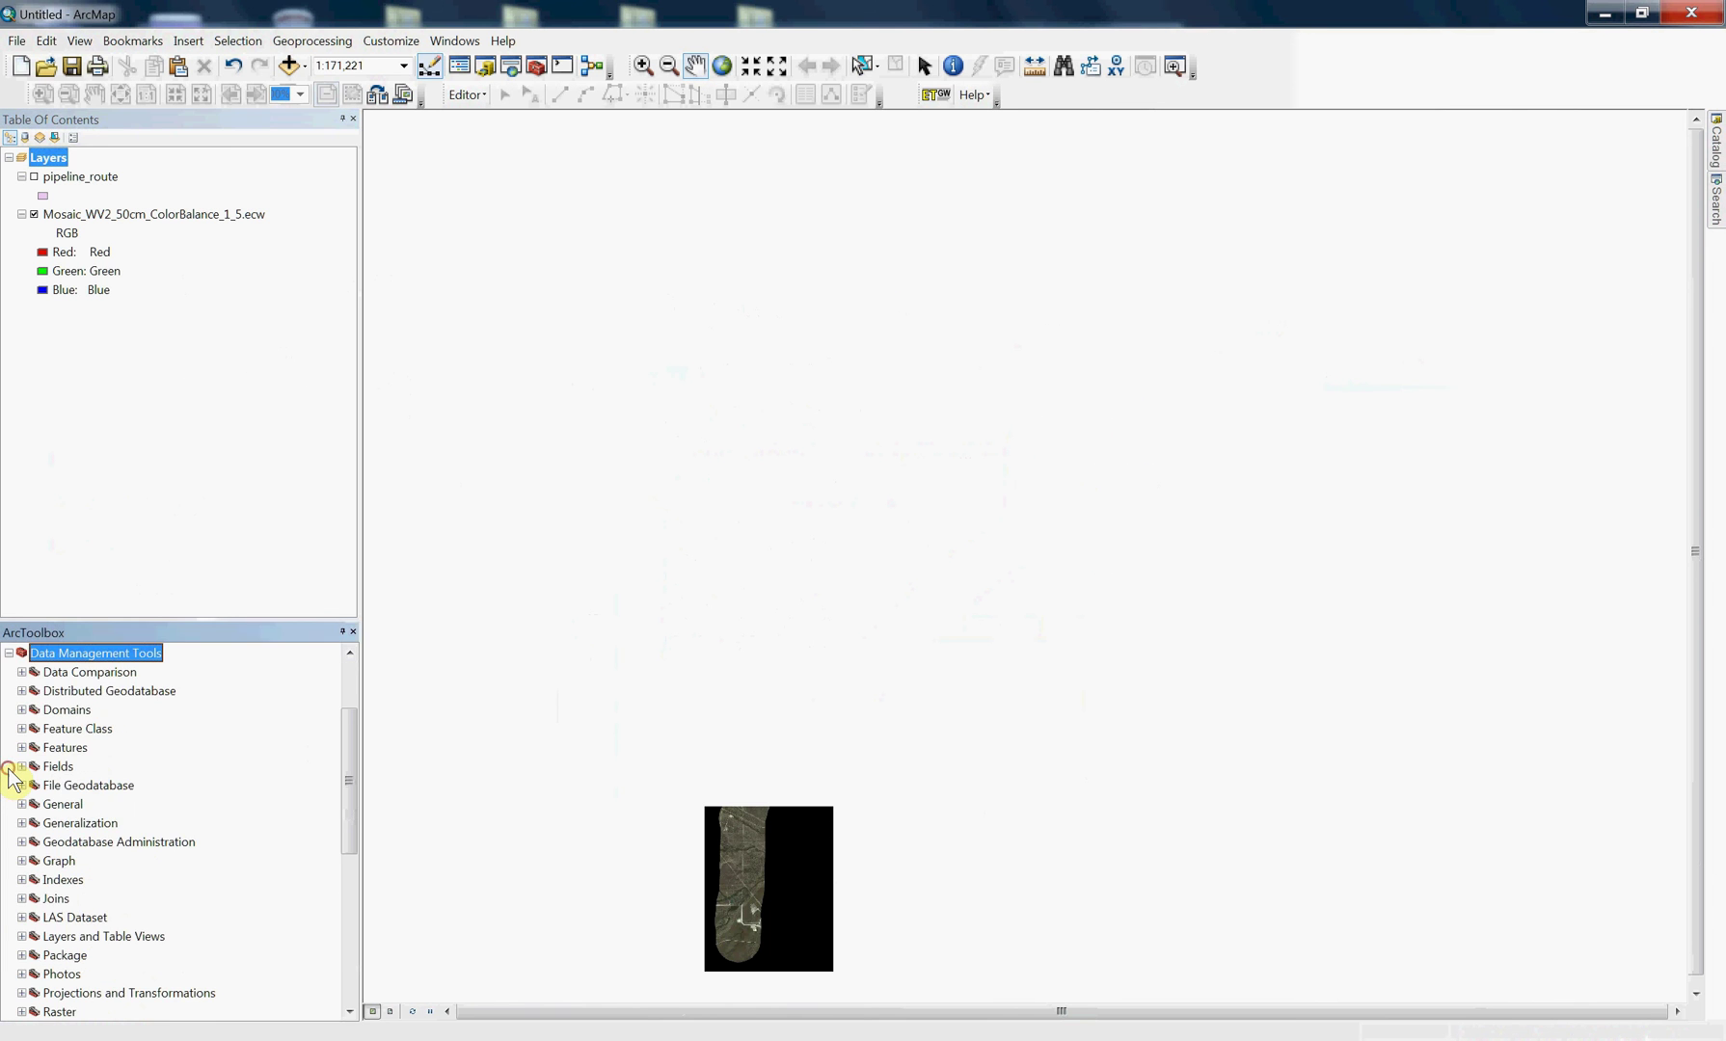
scroll(186, 786, down, 1)
scroll(241, 849, down, 1)
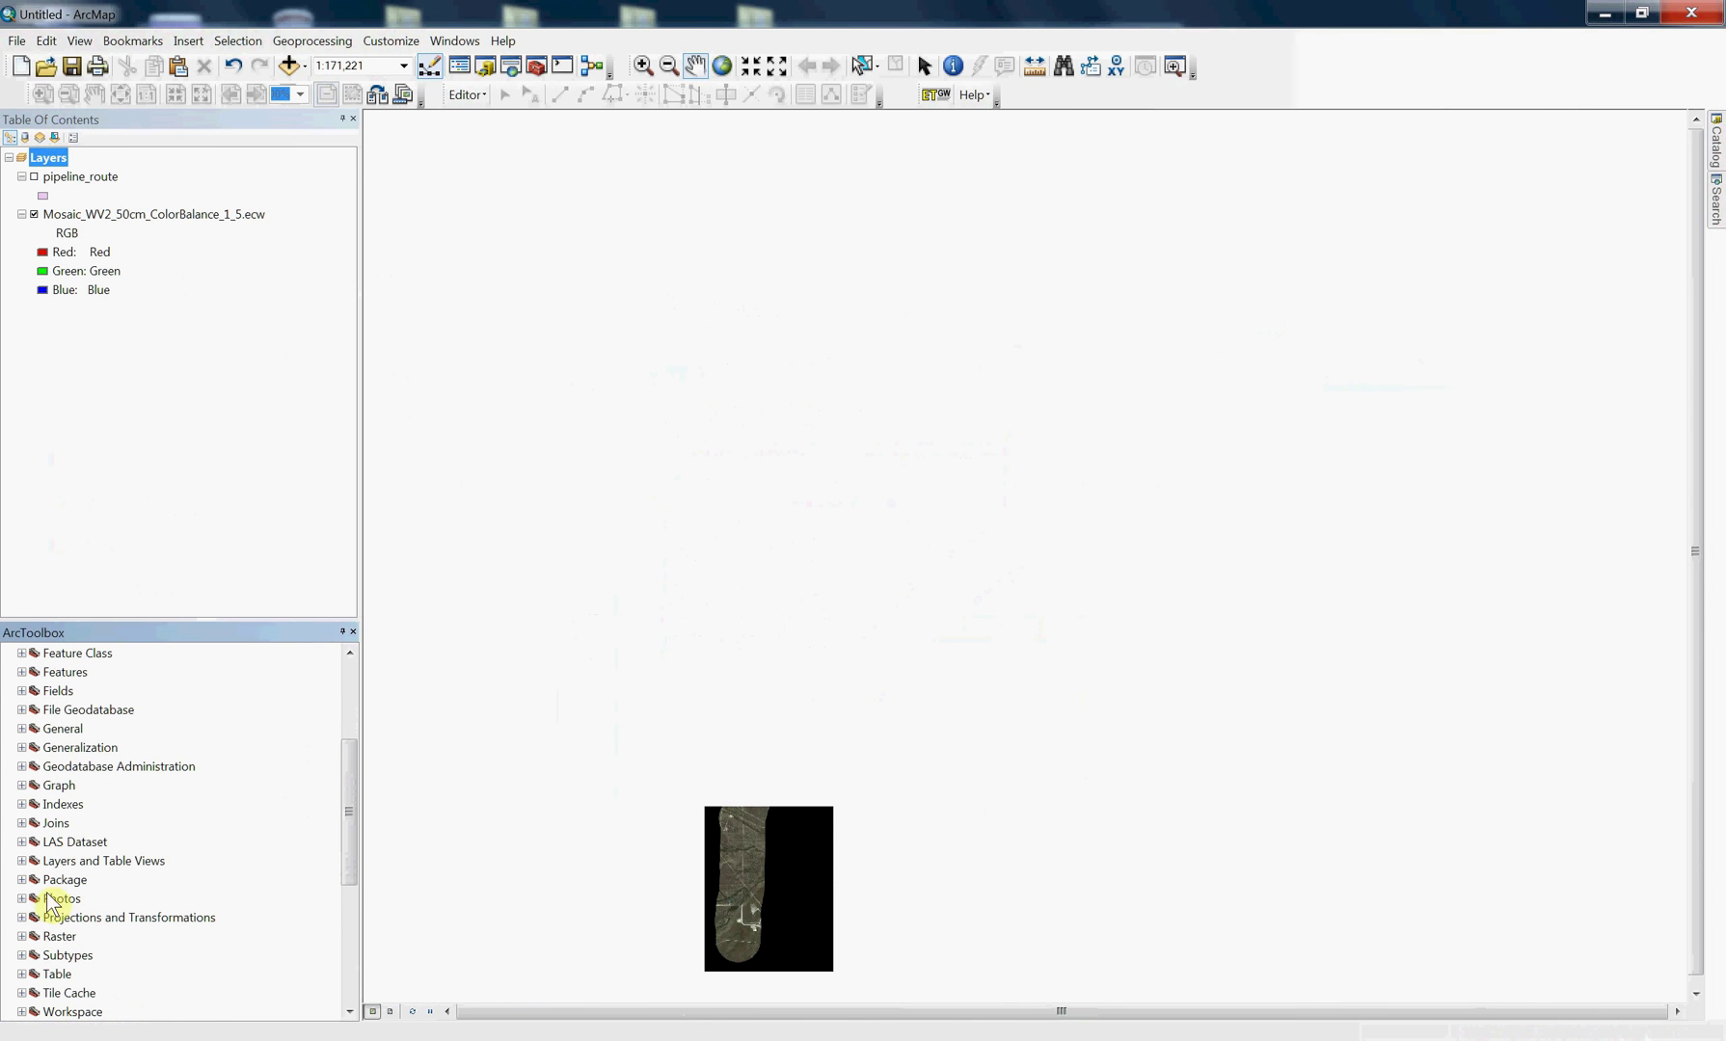
scroll(70, 918, down, 1)
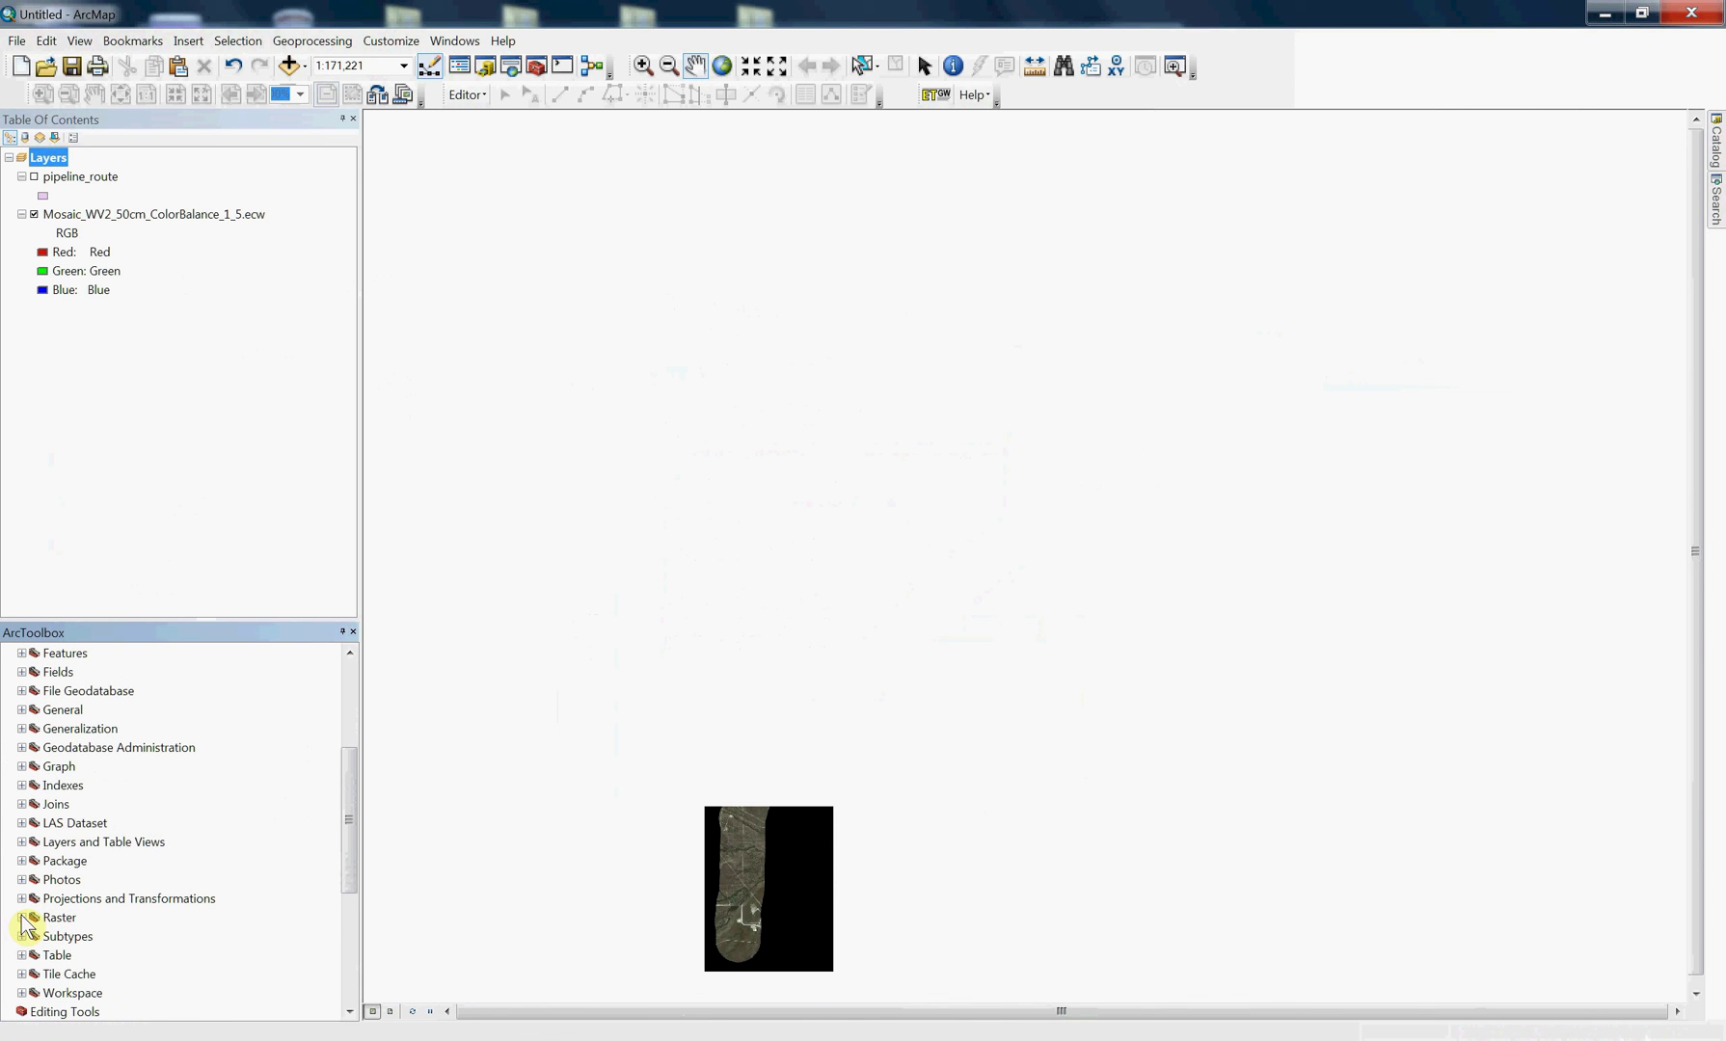
click(21, 917)
scroll(280, 796, up, 3)
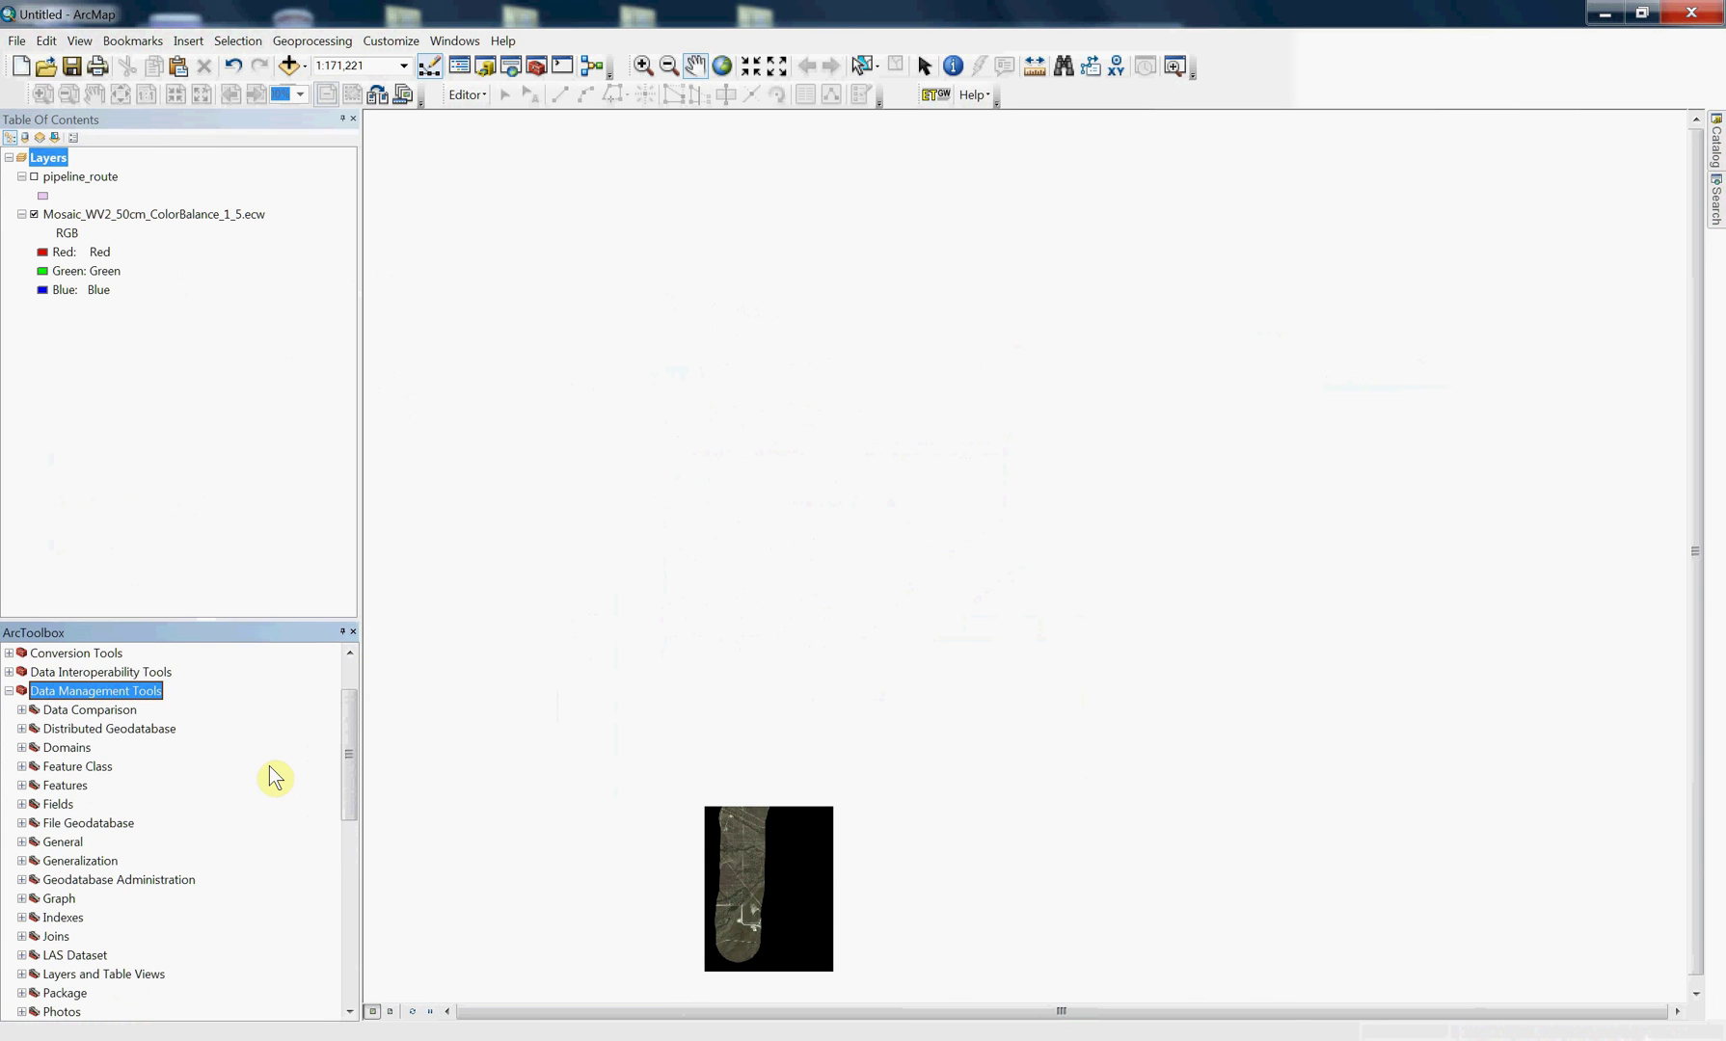
scroll(270, 774, down, 3)
scroll(241, 844, down, 1)
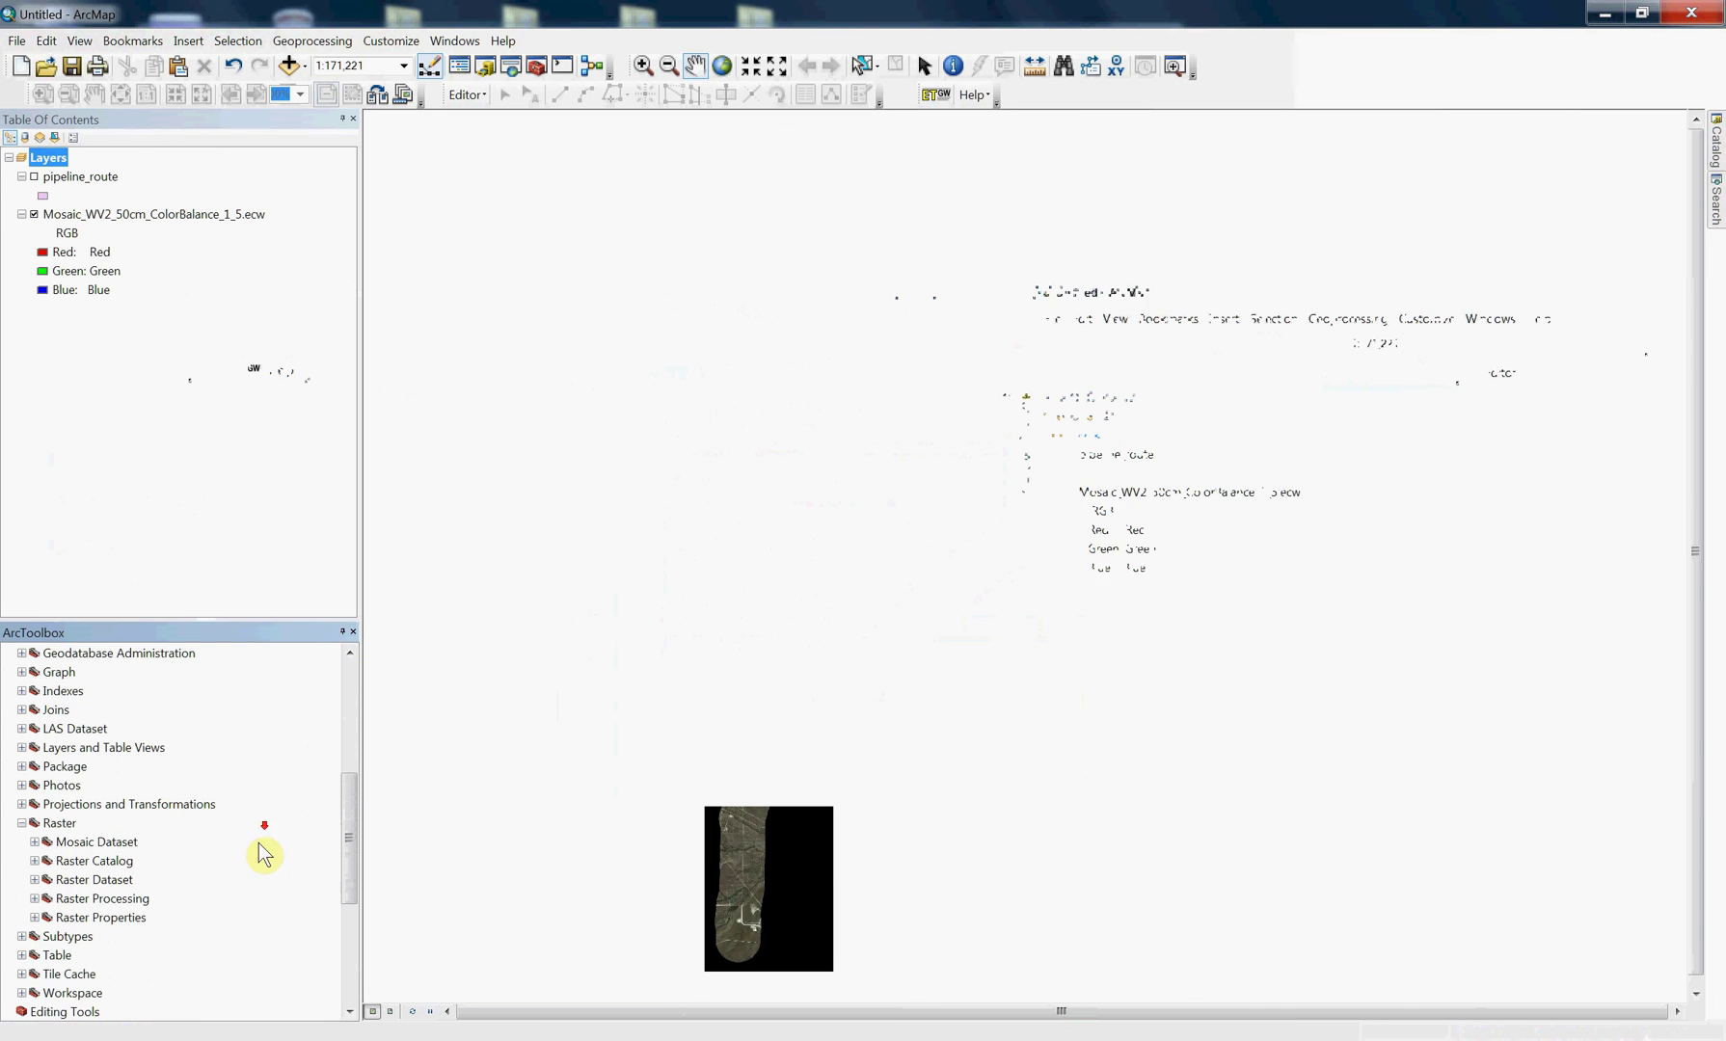
click(35, 880)
scroll(332, 848, down, 1)
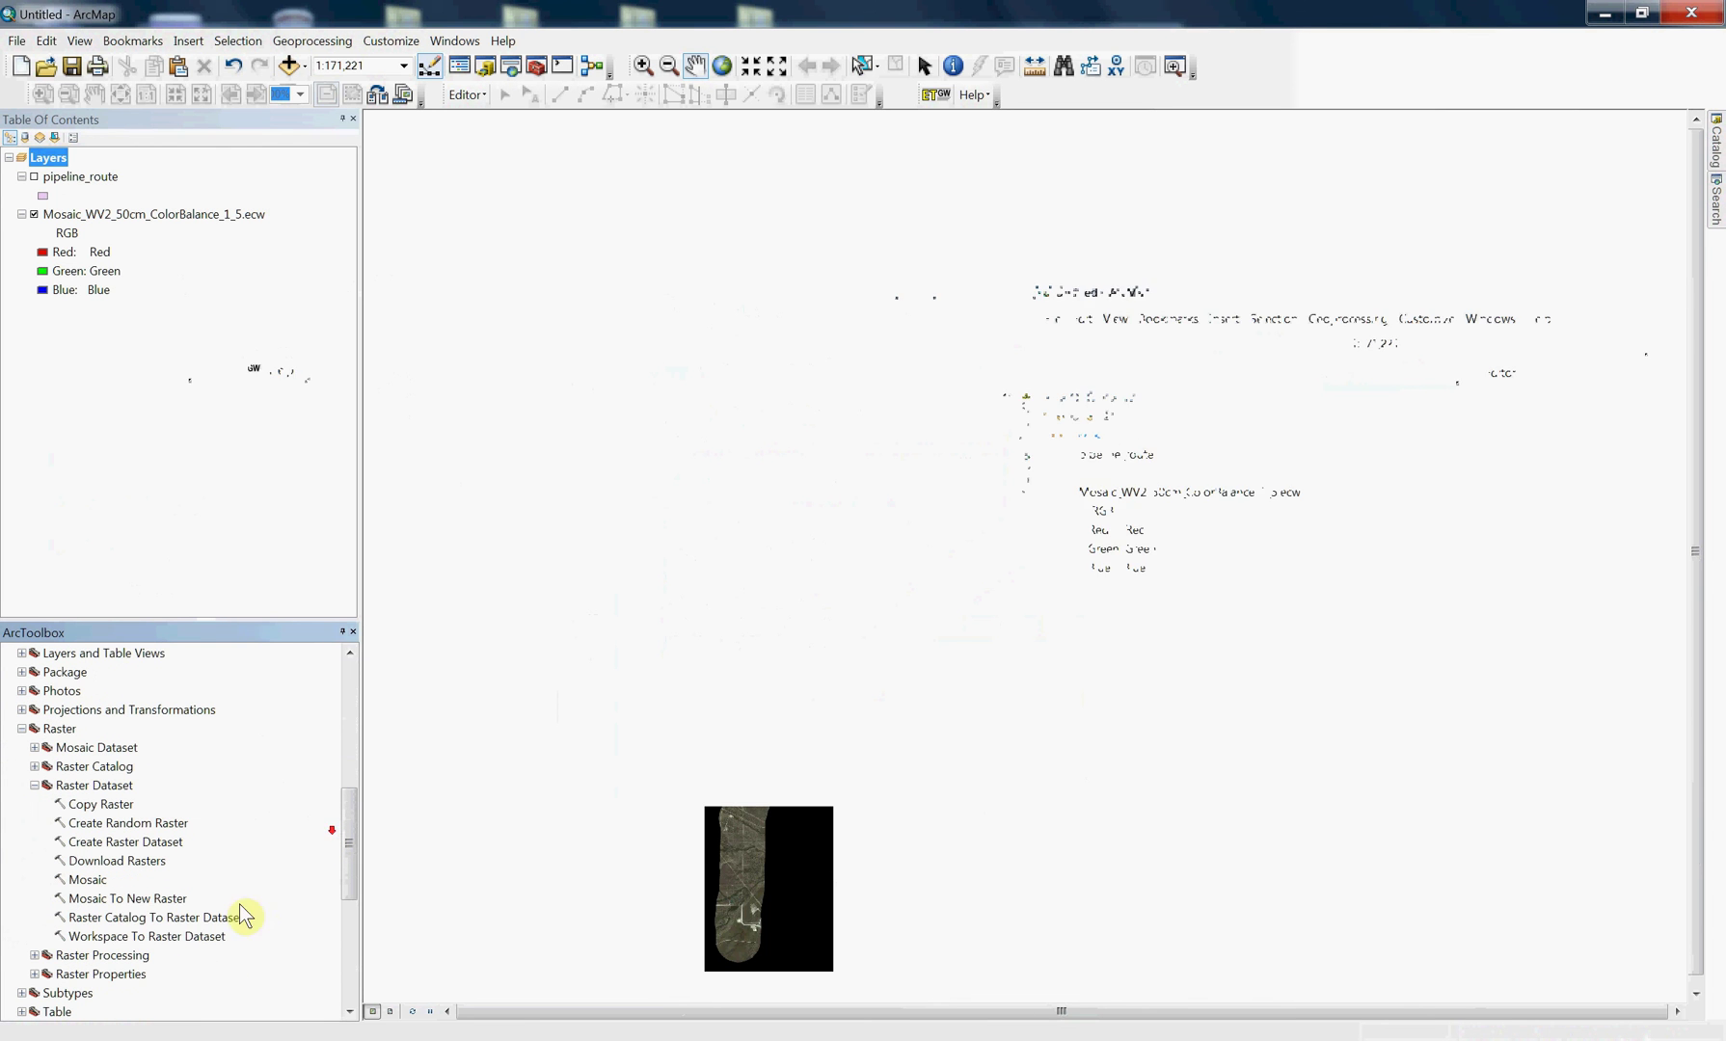
click(135, 899)
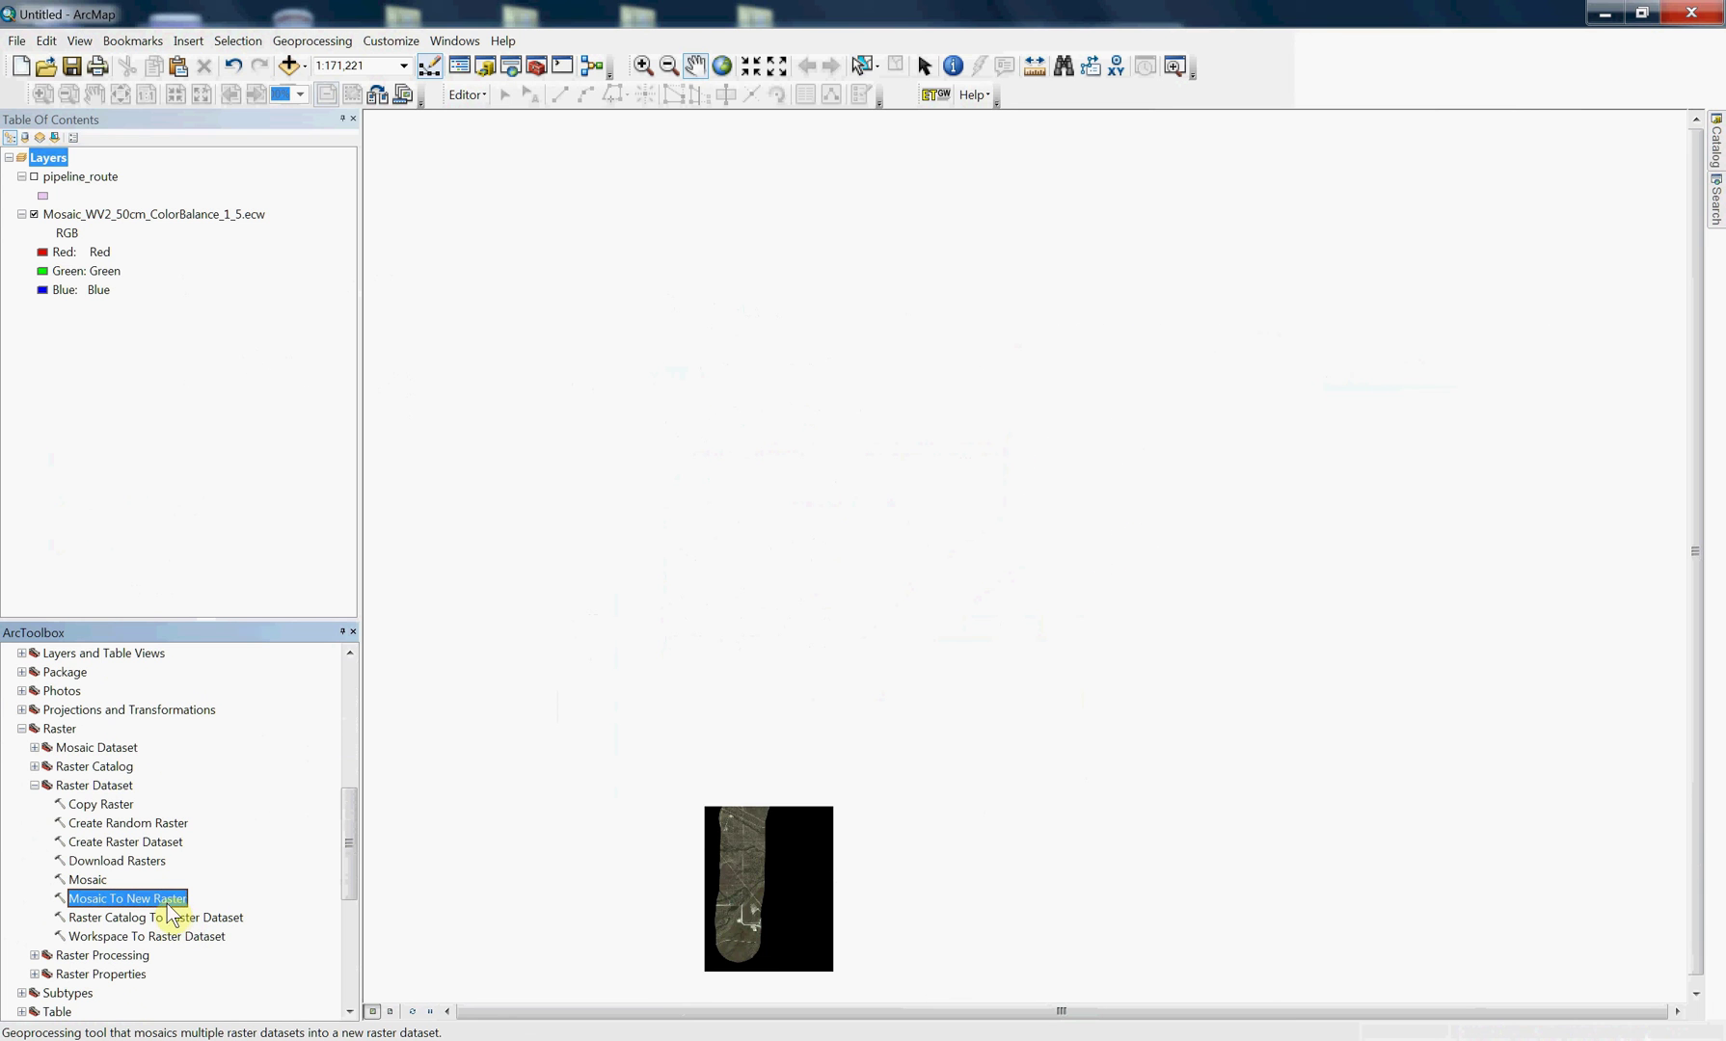
Open Mosaic To New Raster and add all 25 tiles, 1_1 through 5_5, as input rasters
double_click(169, 898)
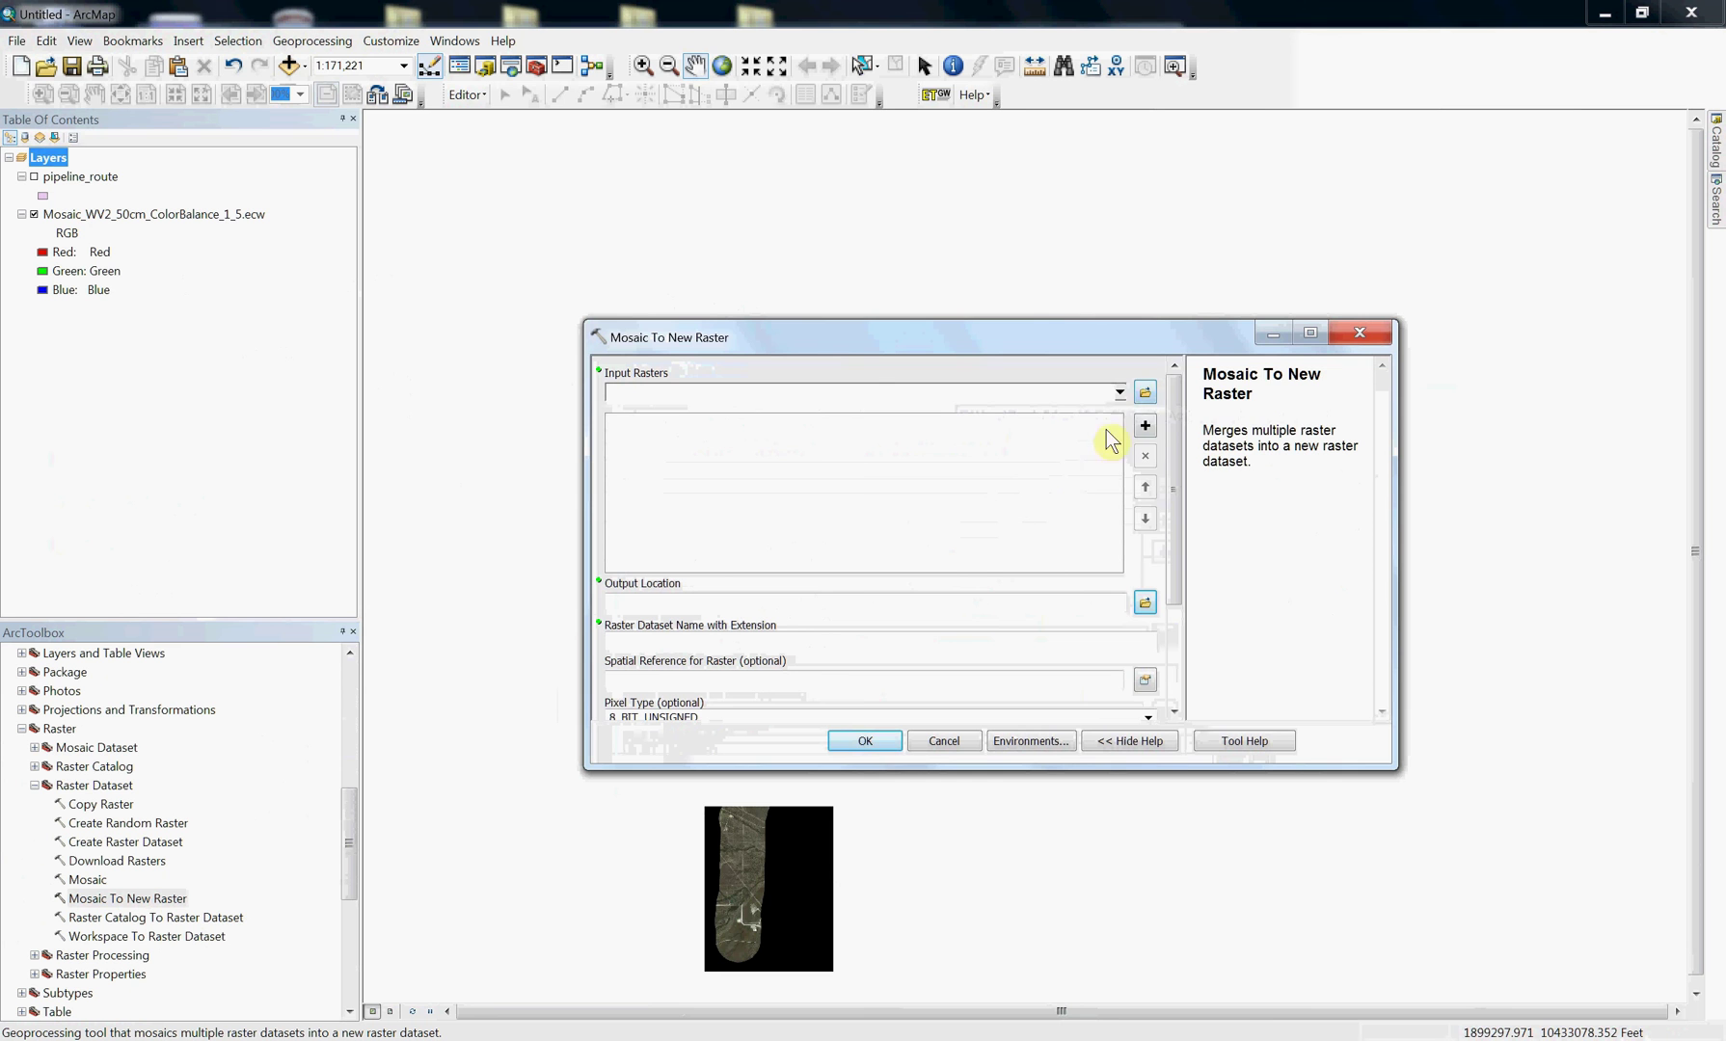
click(1146, 393)
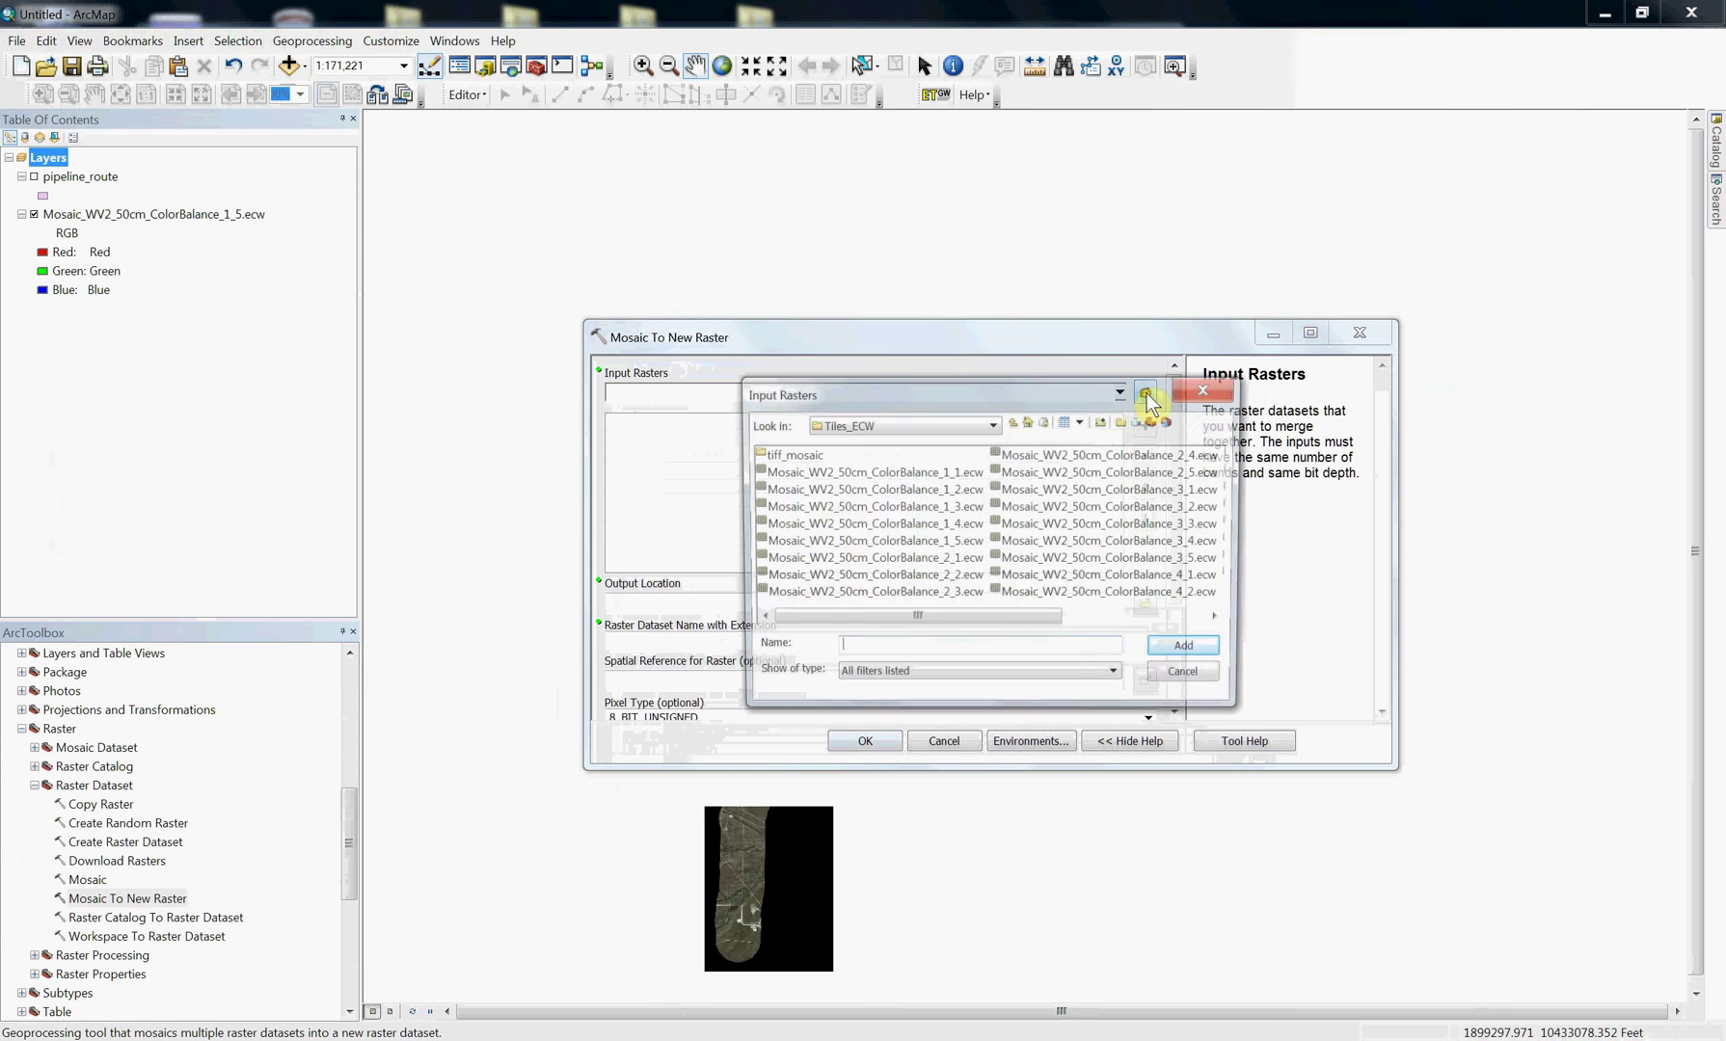
click(878, 473)
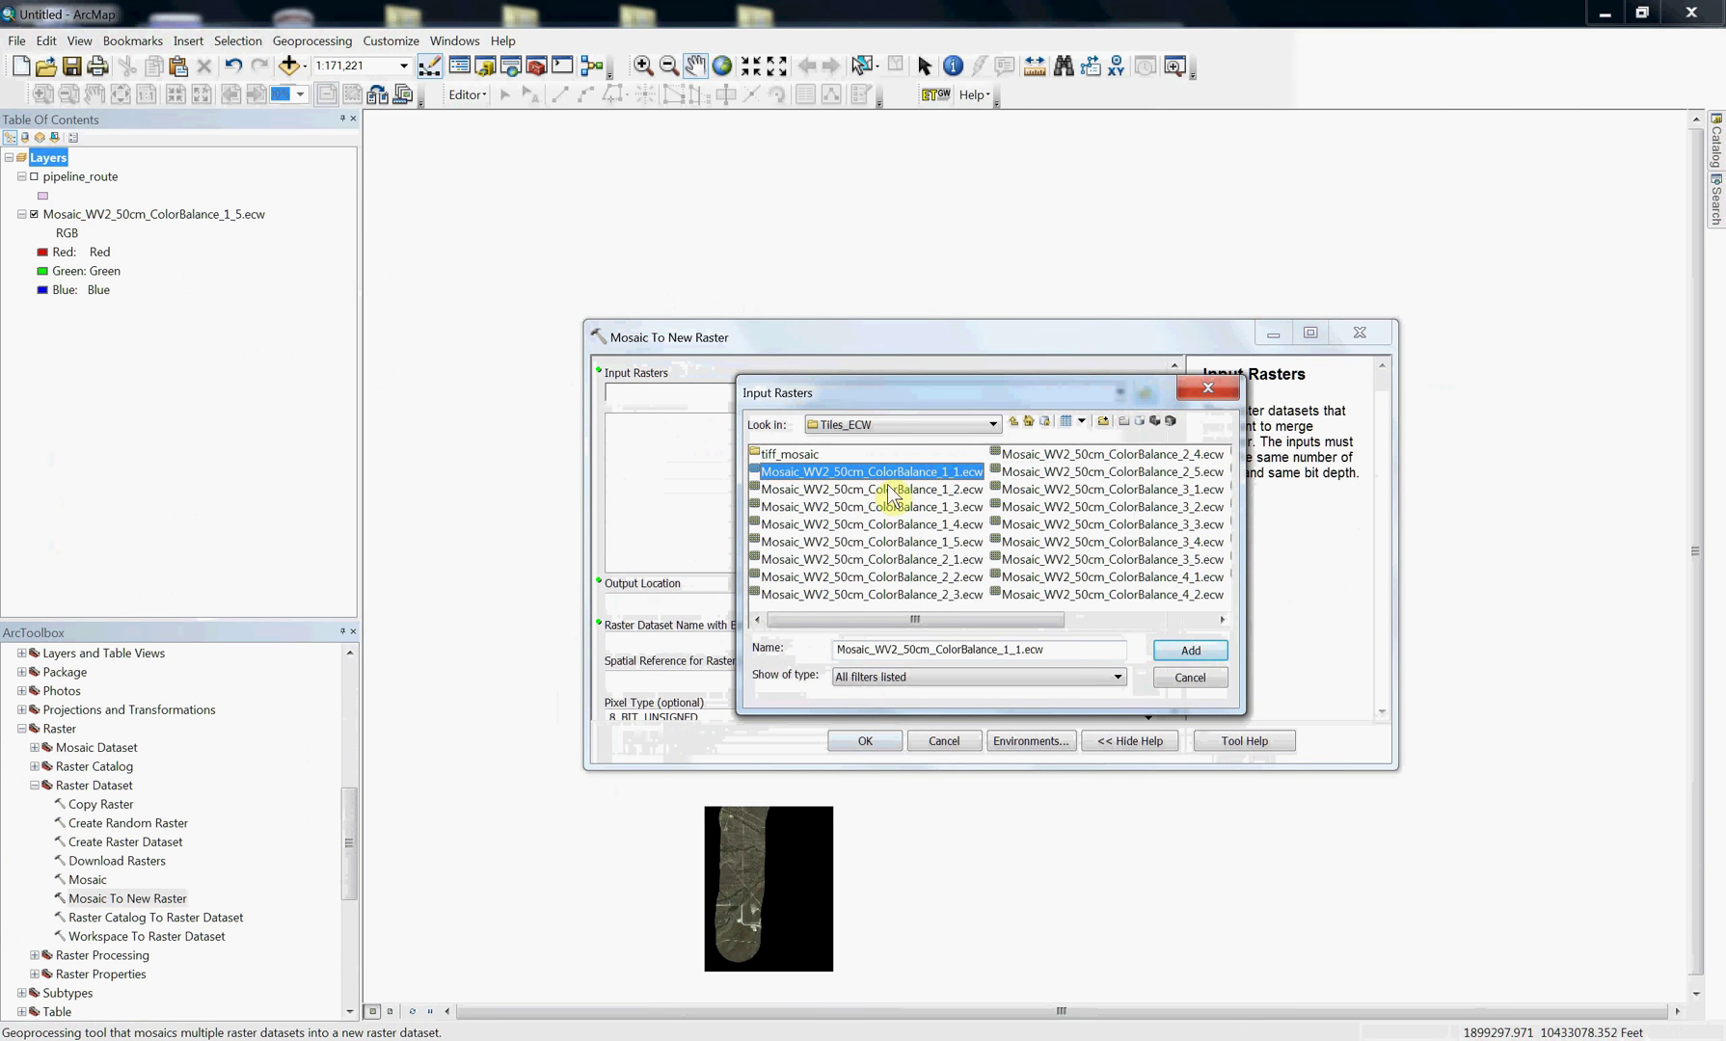
scroll(909, 499, down, 1)
shift+click(1140, 578)
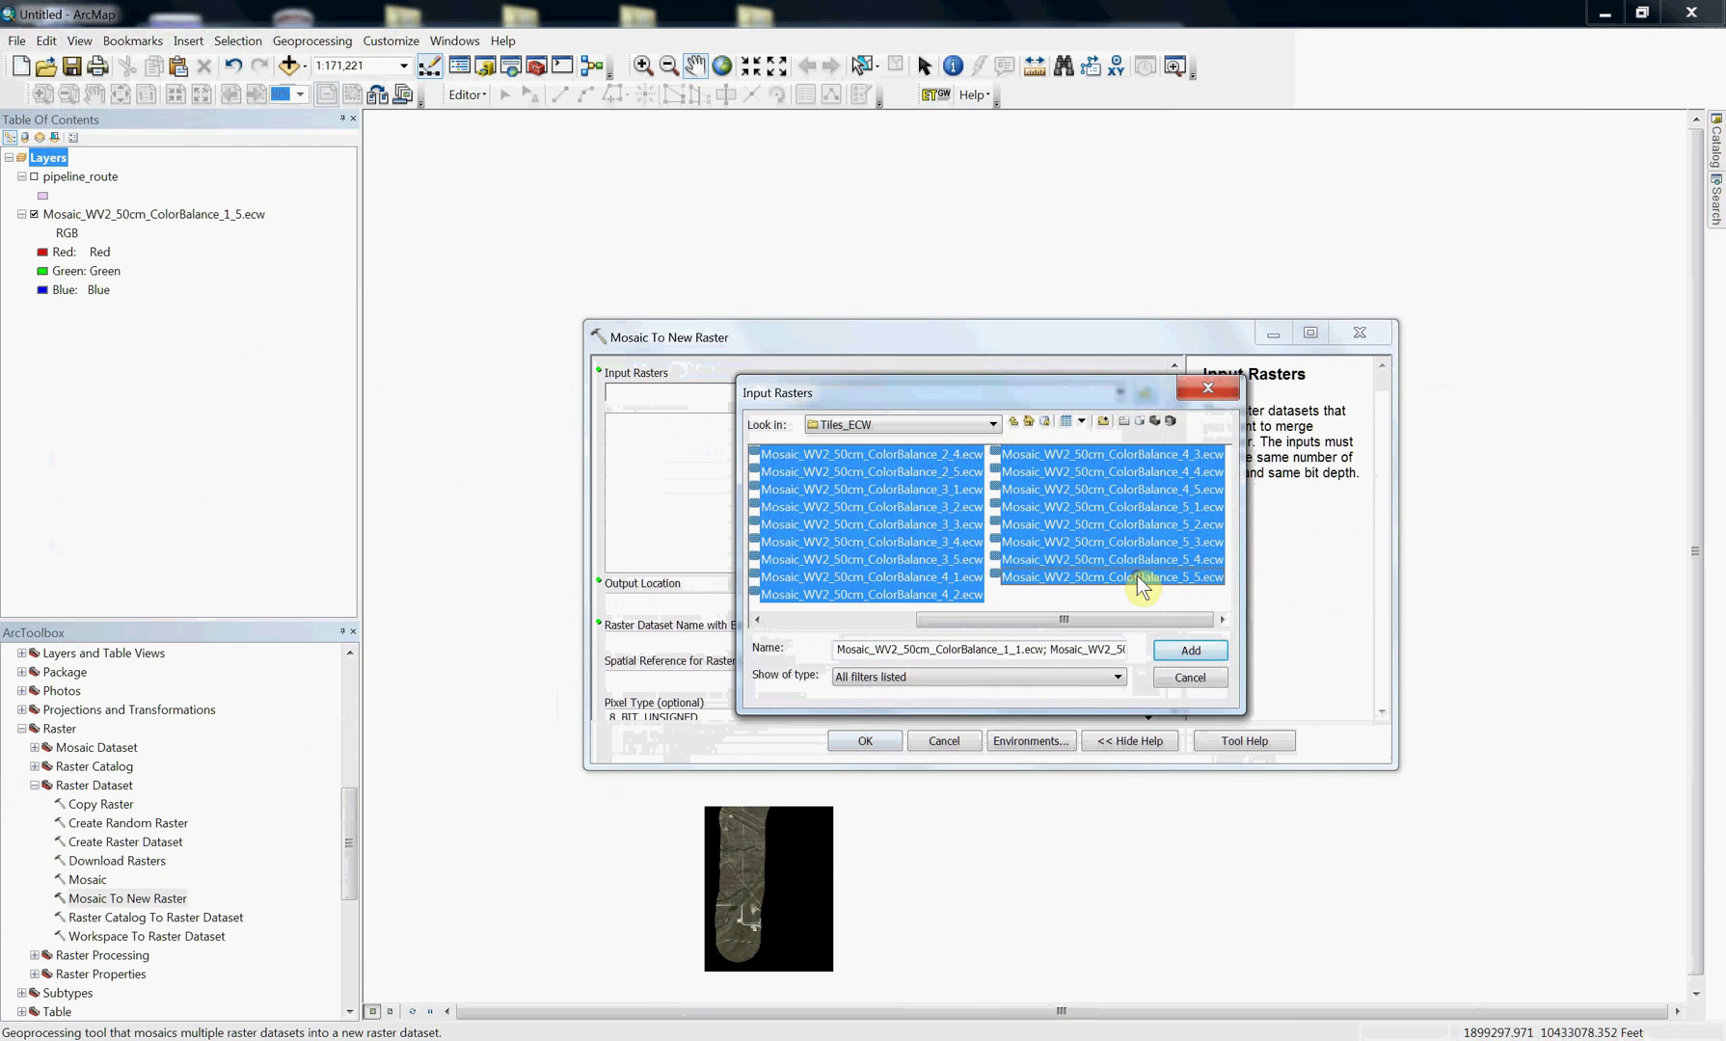
click(1190, 650)
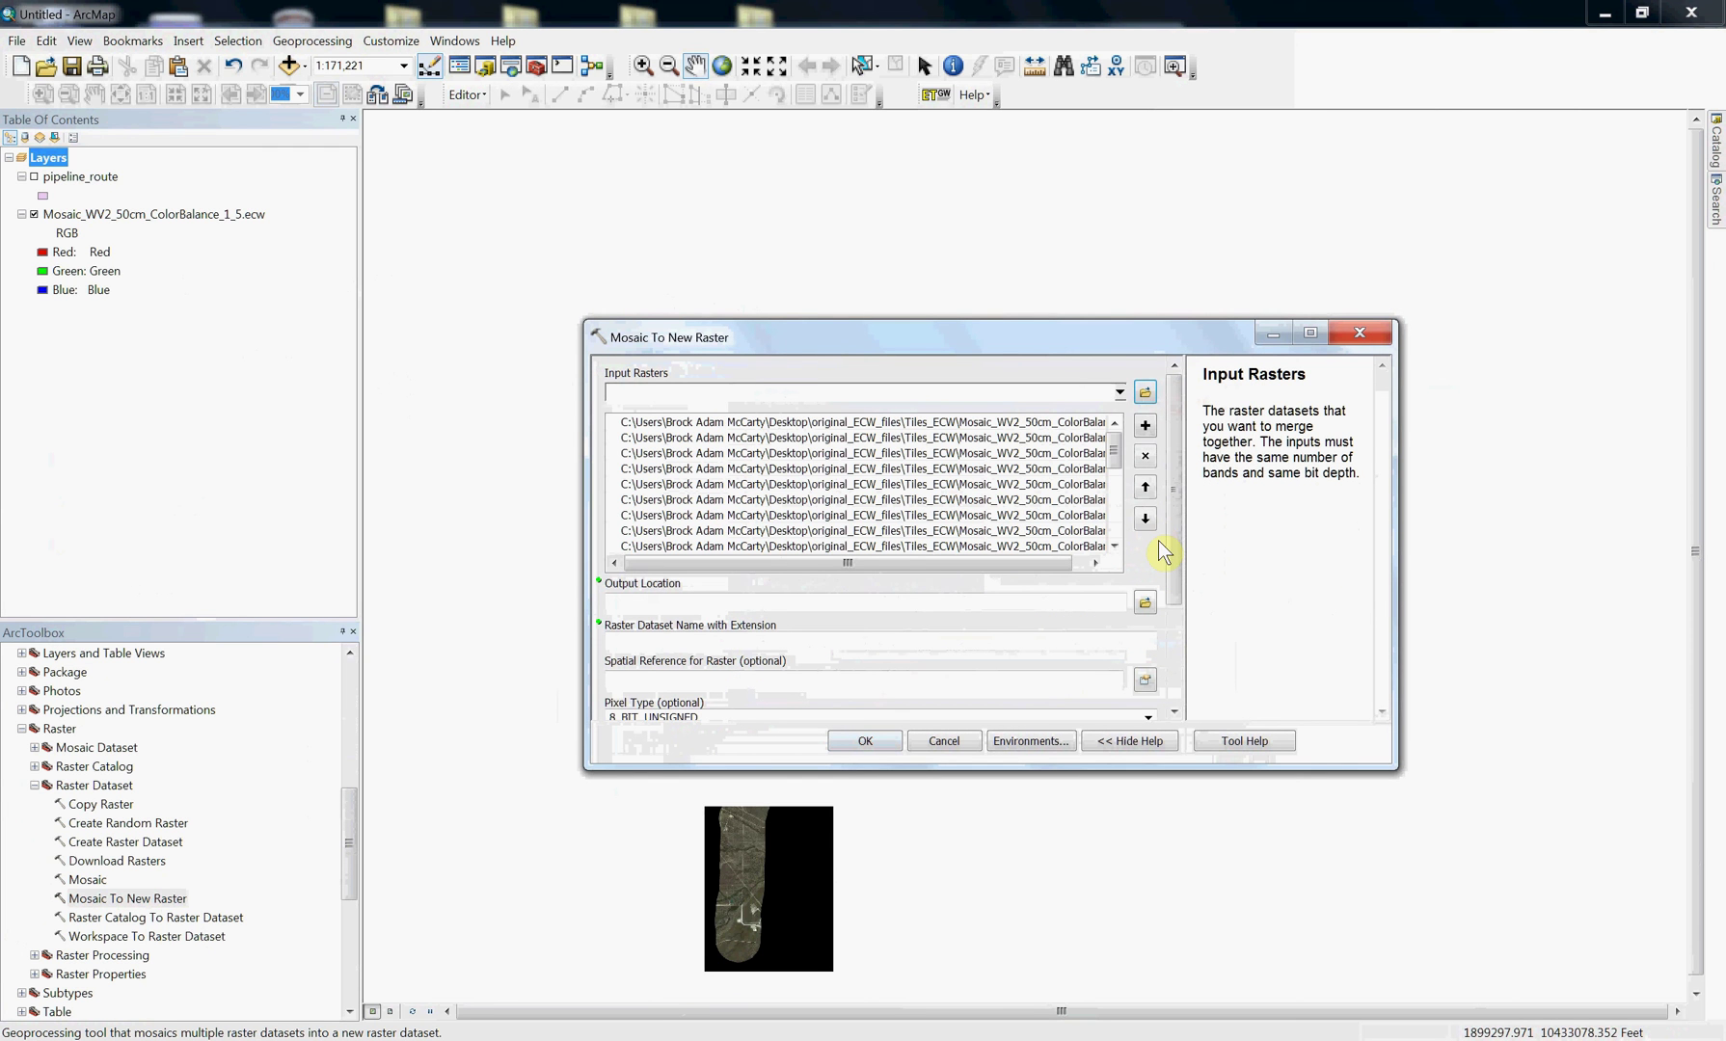
Set the mosaic output to test.tif in the Tiles_ECW\tiff_mosaic folder
click(1145, 605)
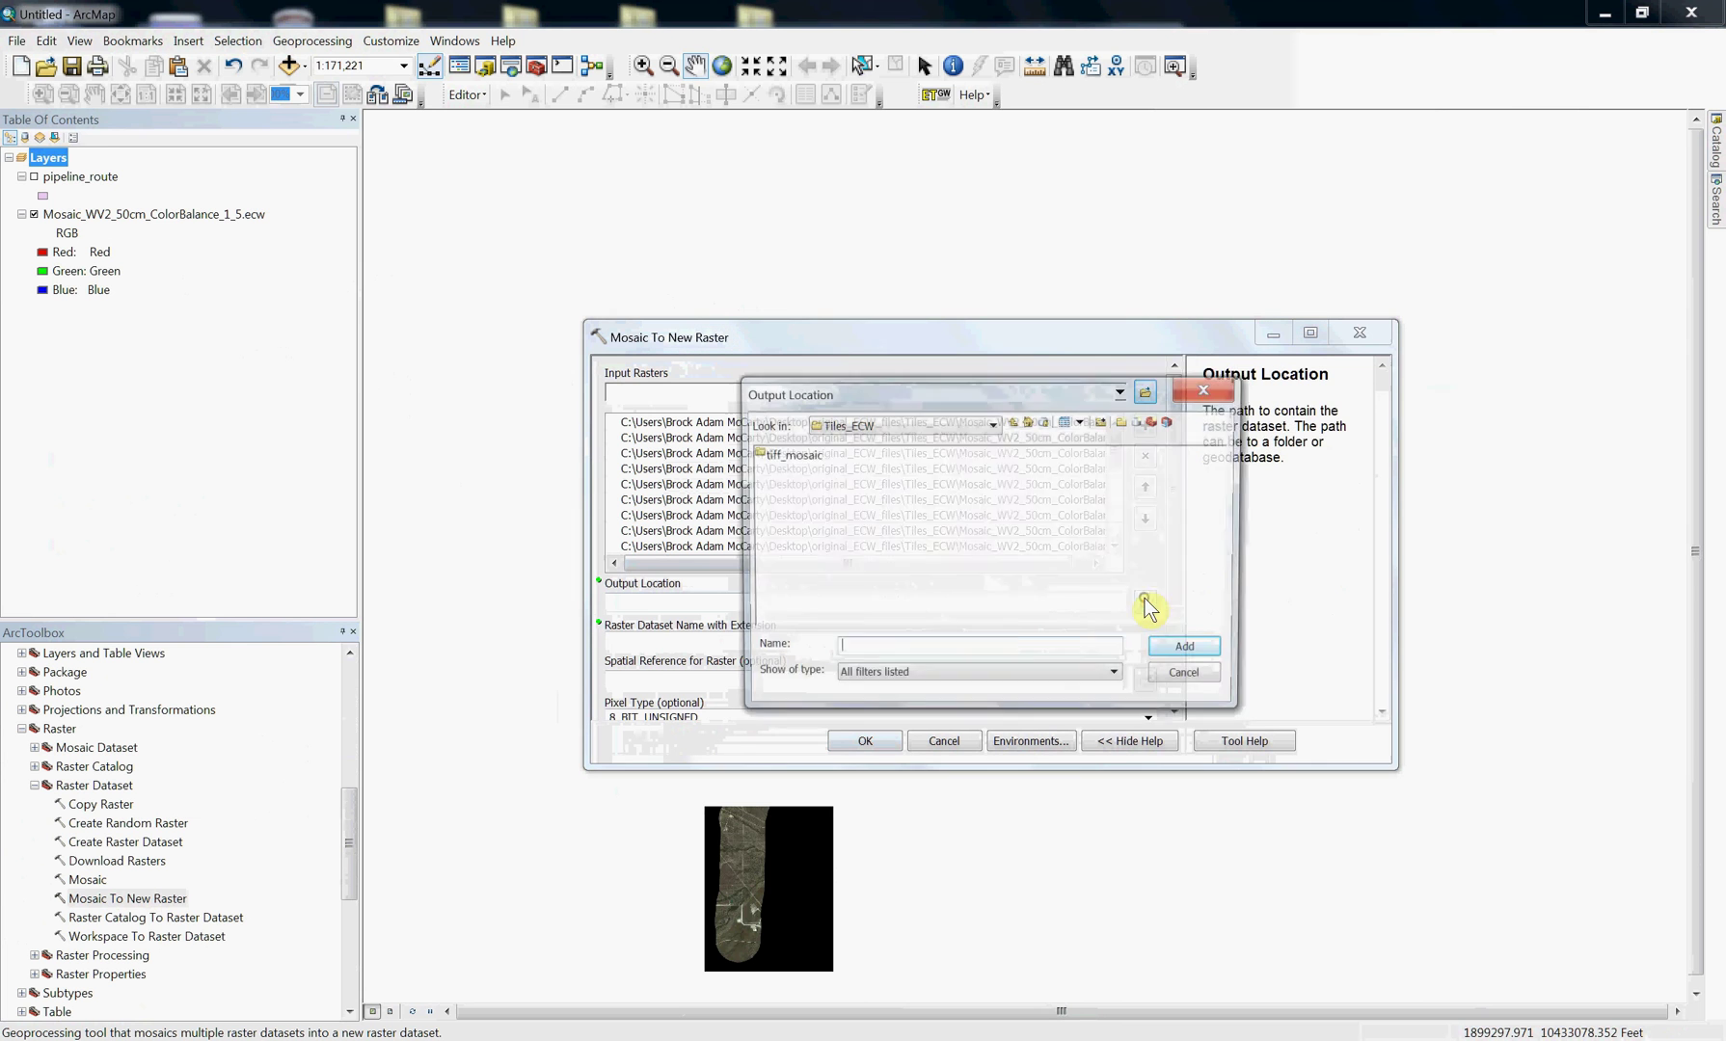
click(783, 454)
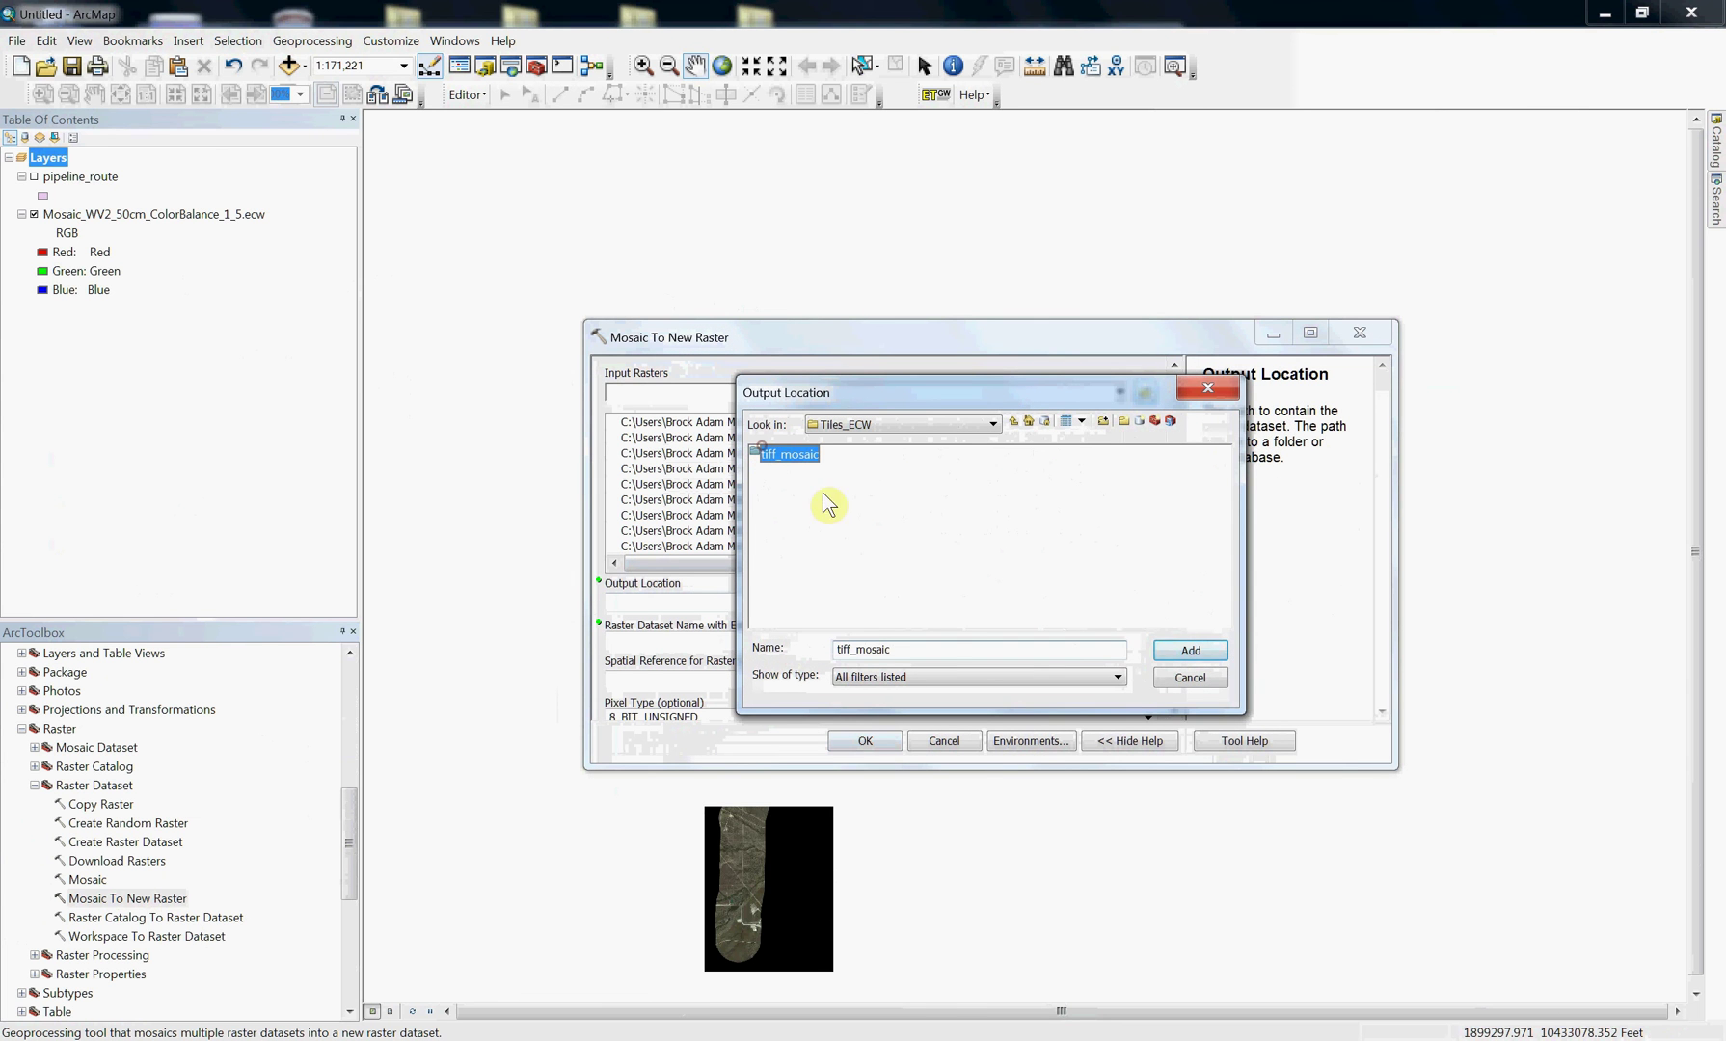
click(1200, 658)
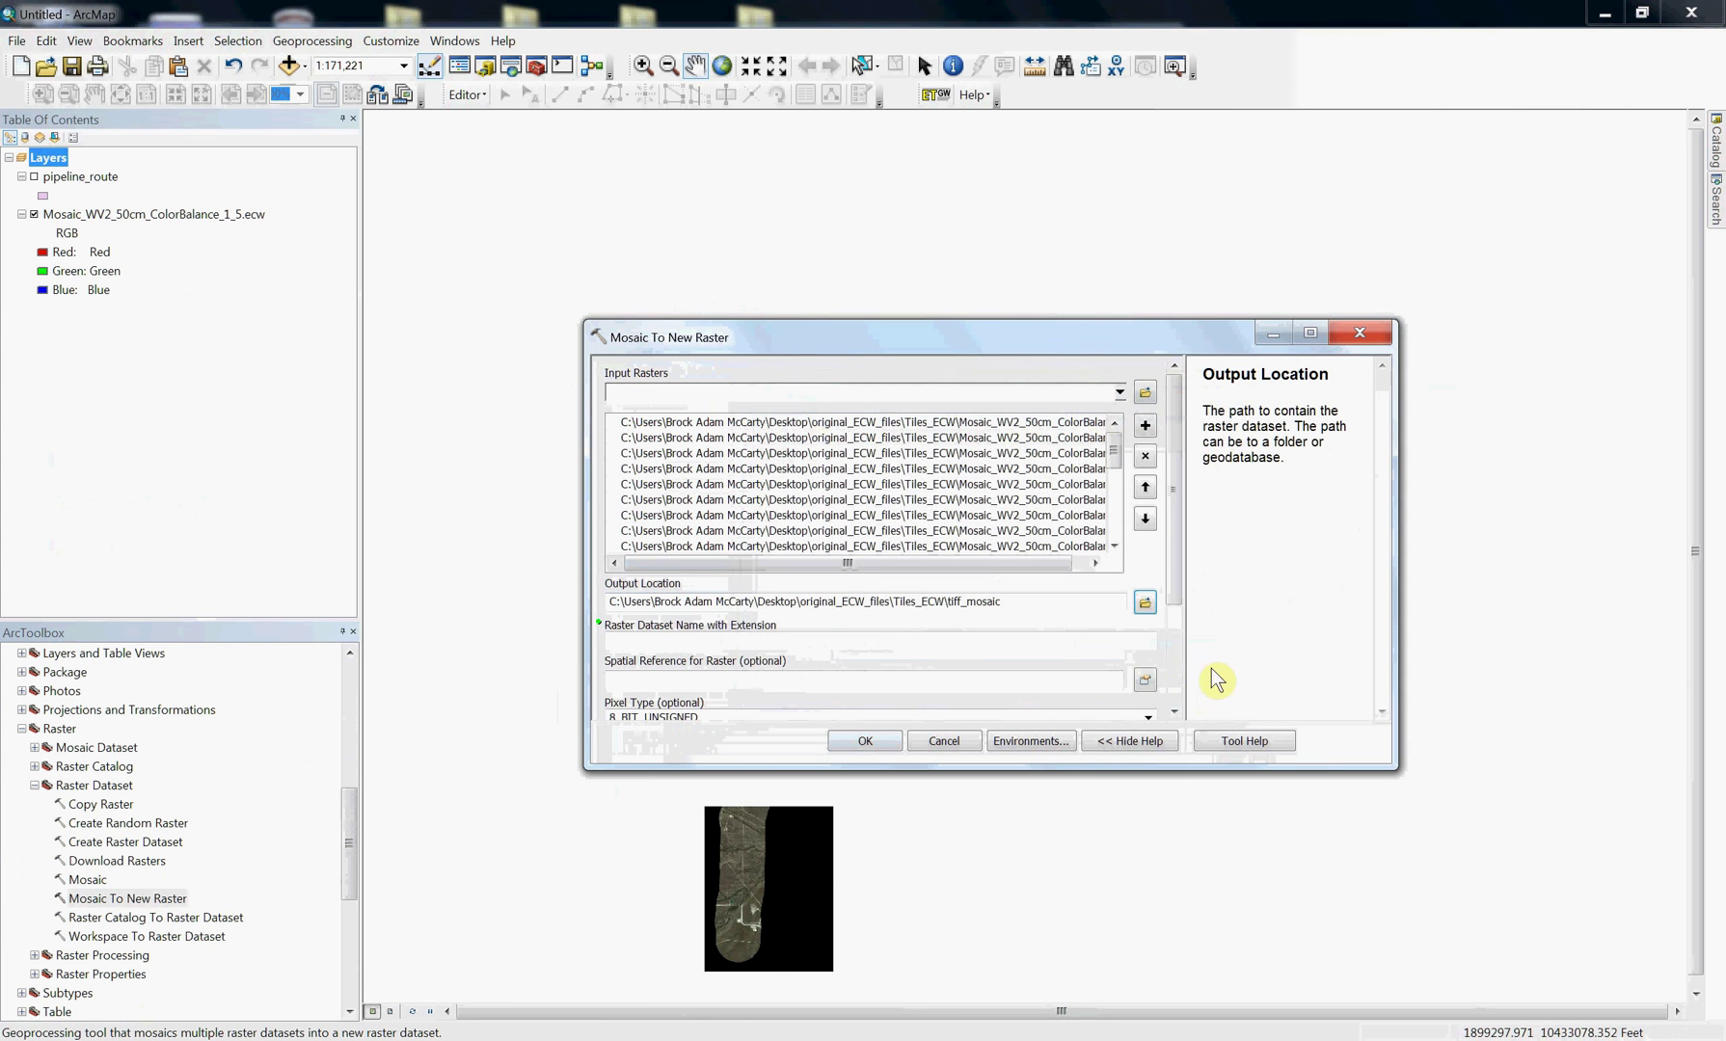
click(1145, 644)
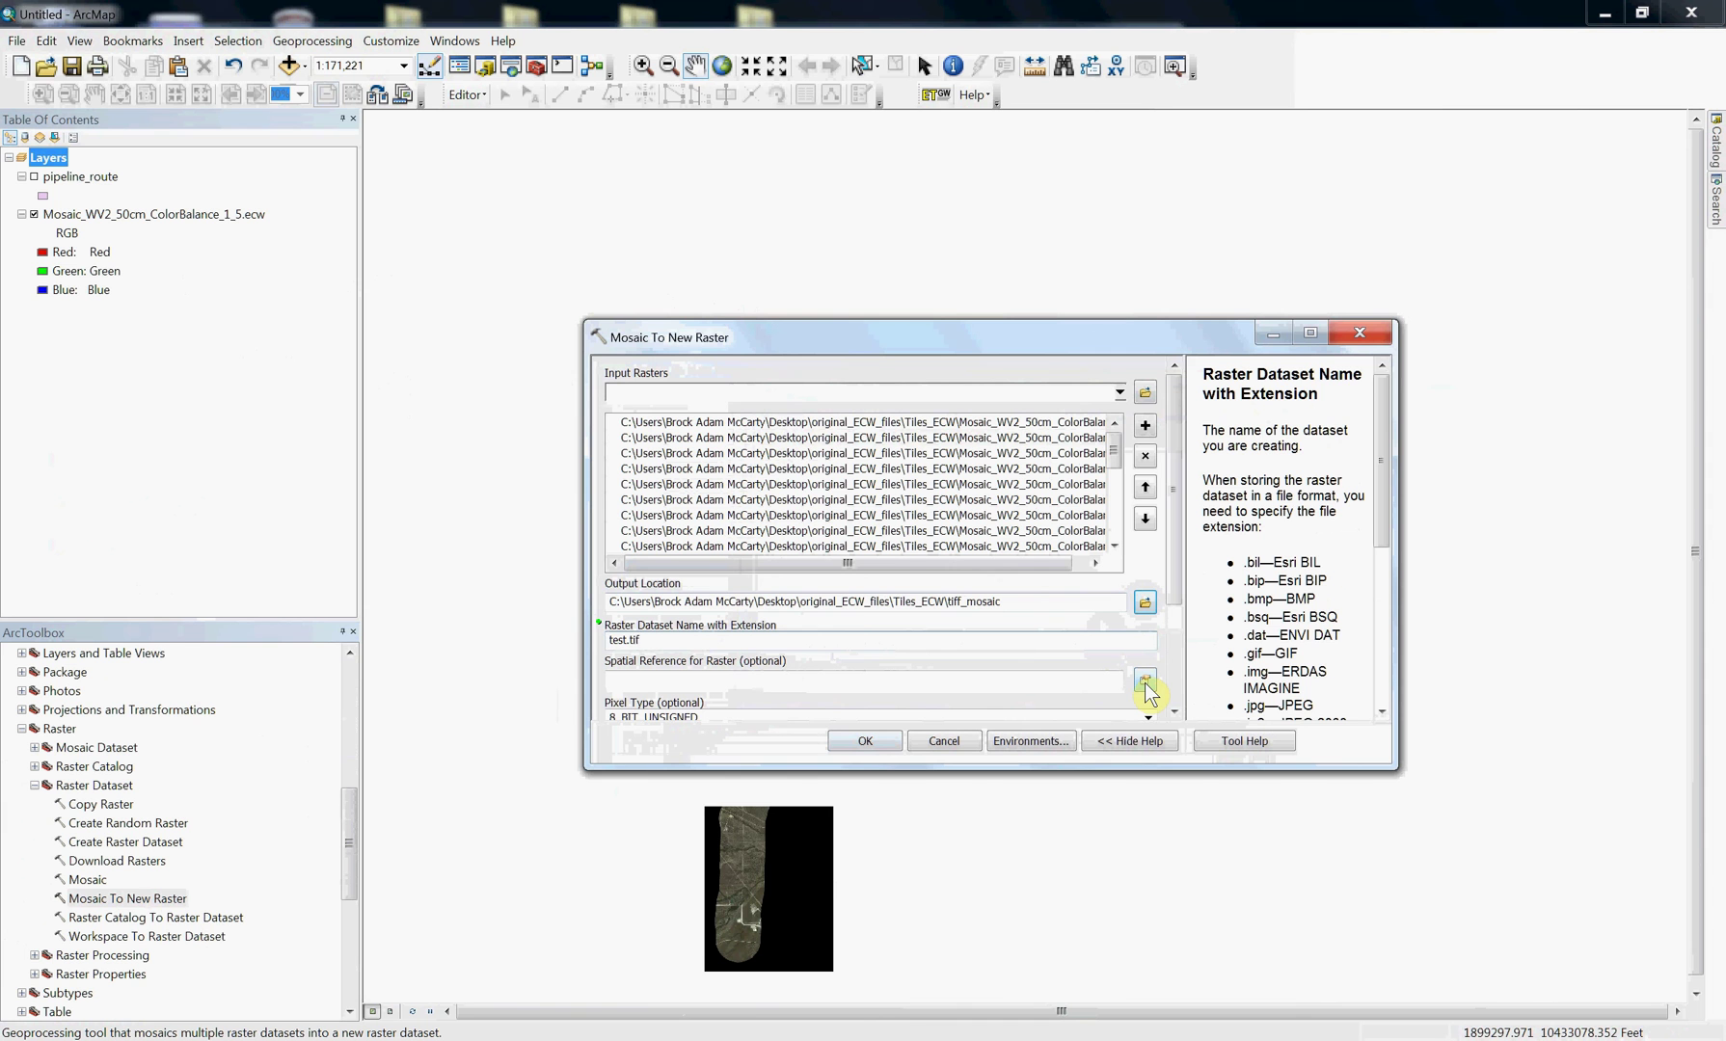
click(1145, 683)
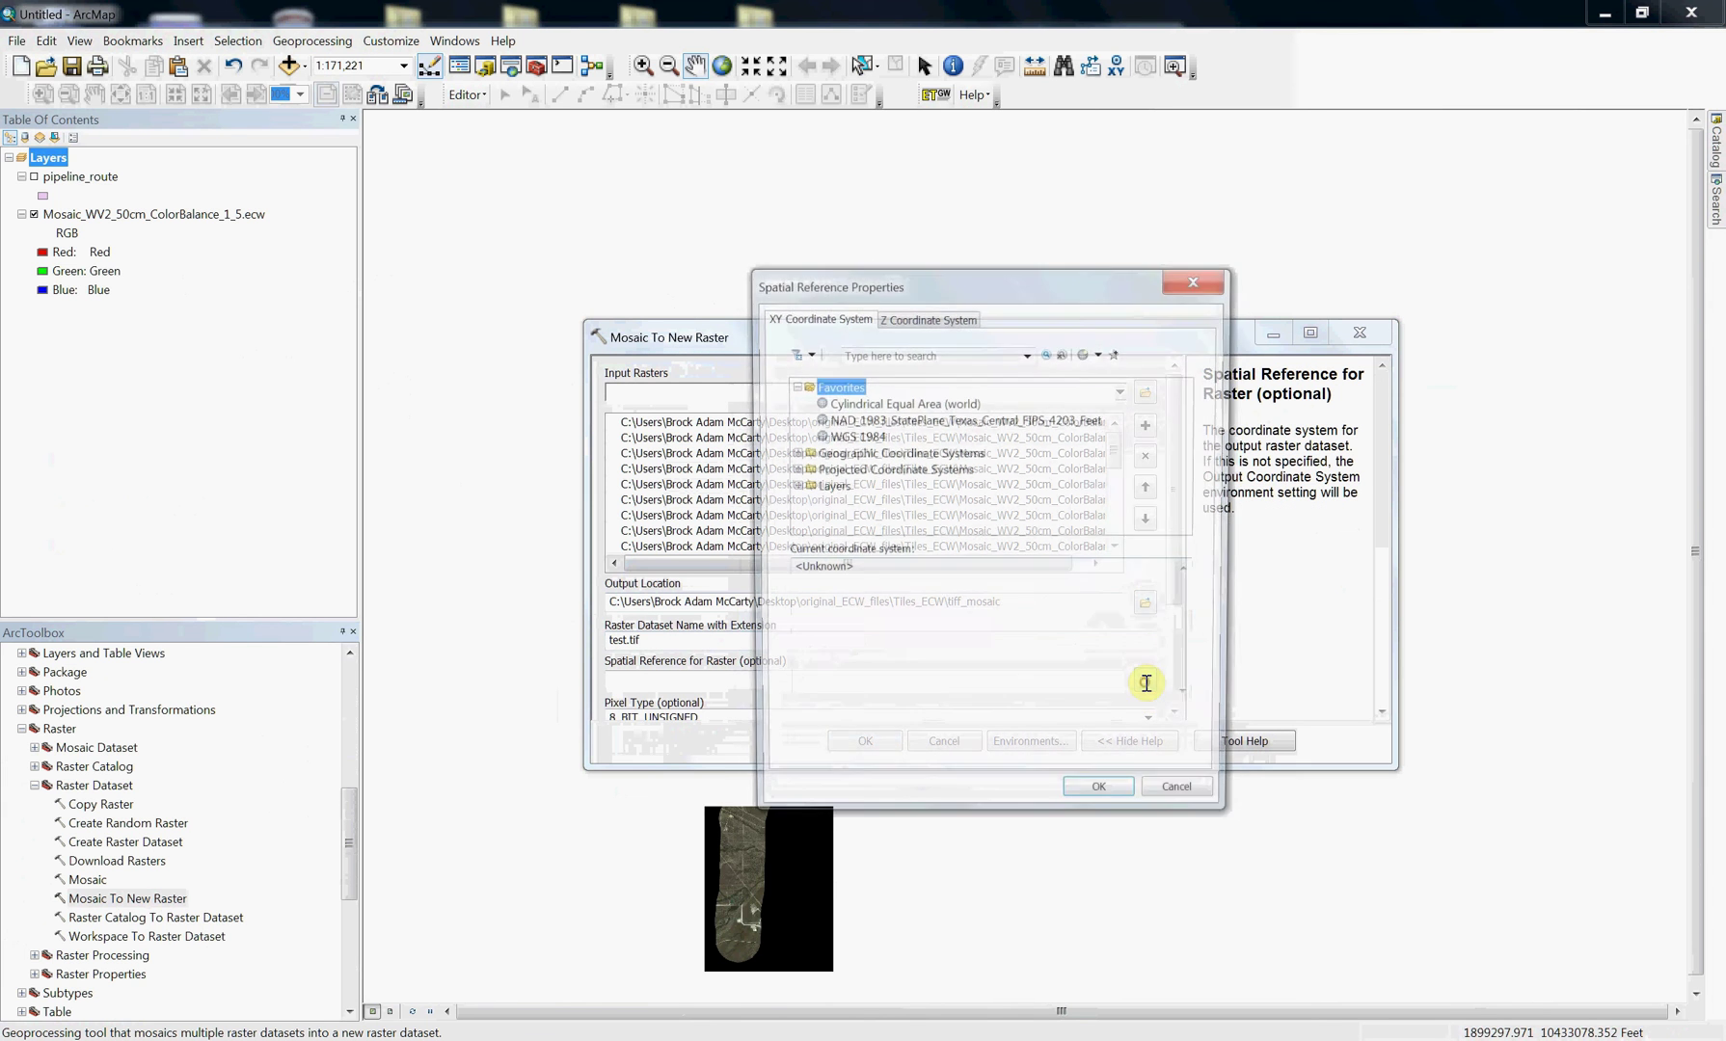
Import NAD_1983_StatePlane_Texas_Central_FIPS_4203_Feet from pipeline_route.shp as the output coordinate system
click(1102, 354)
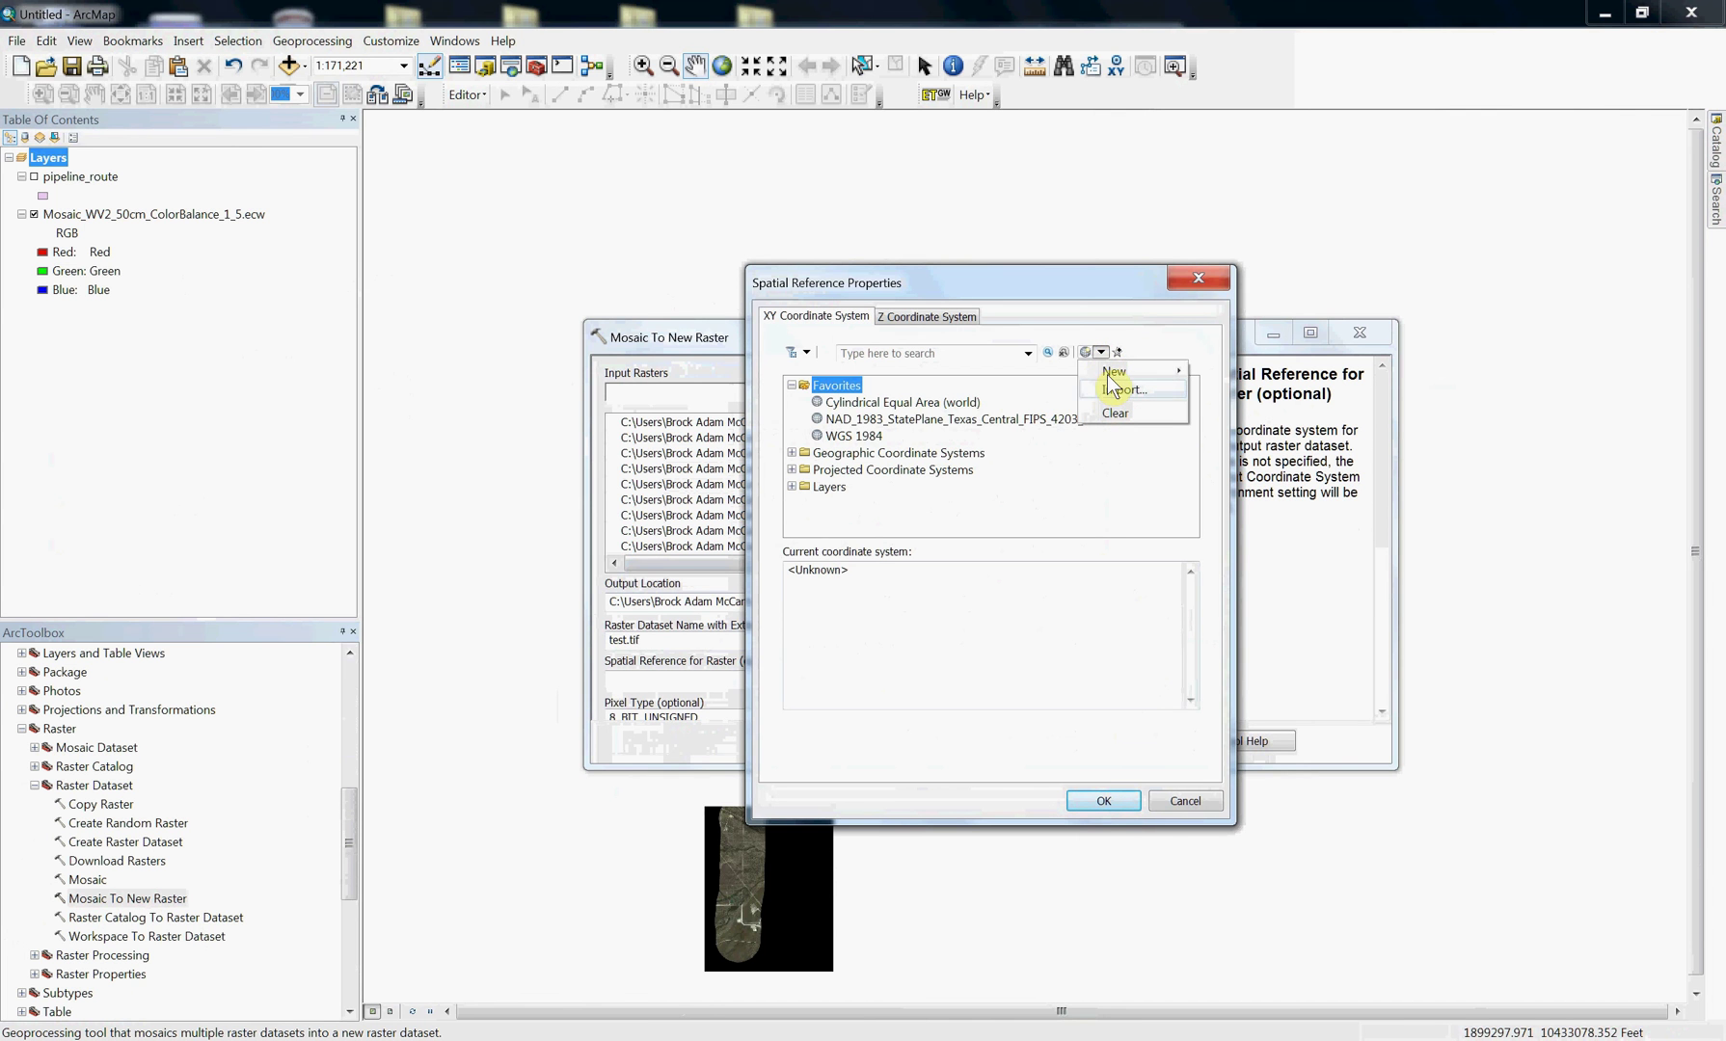
click(1110, 389)
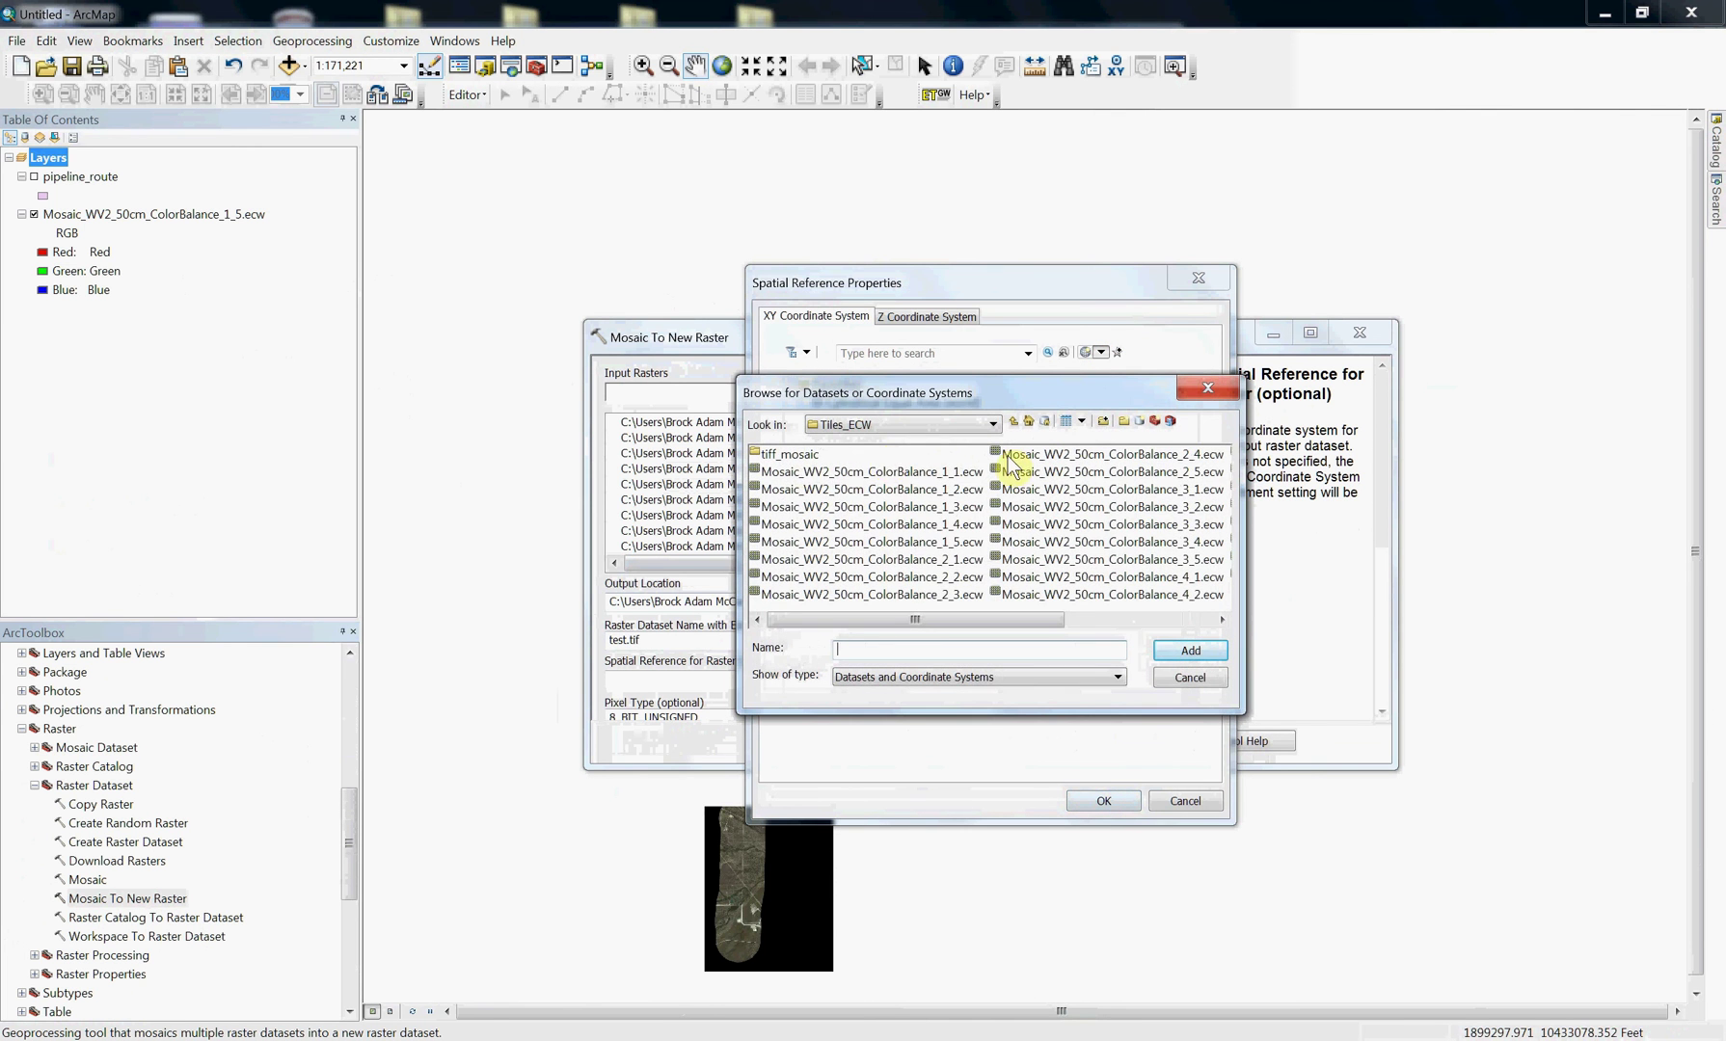
click(1019, 428)
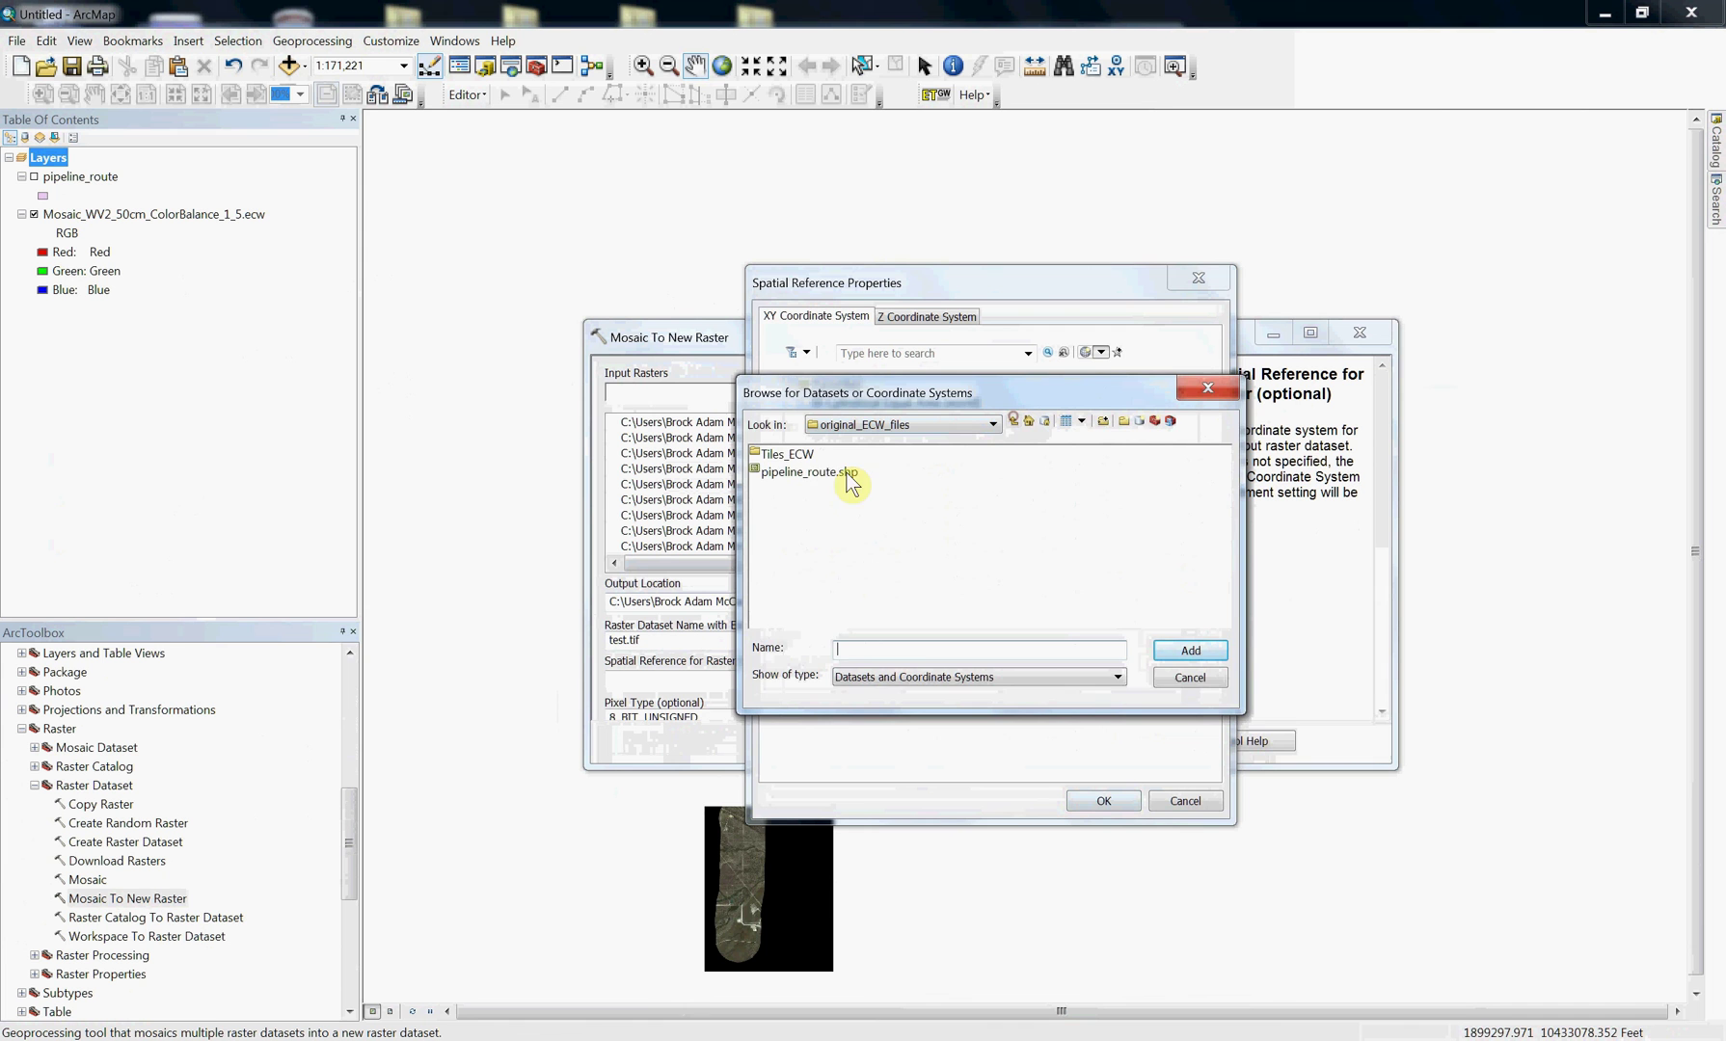
click(812, 472)
click(1203, 653)
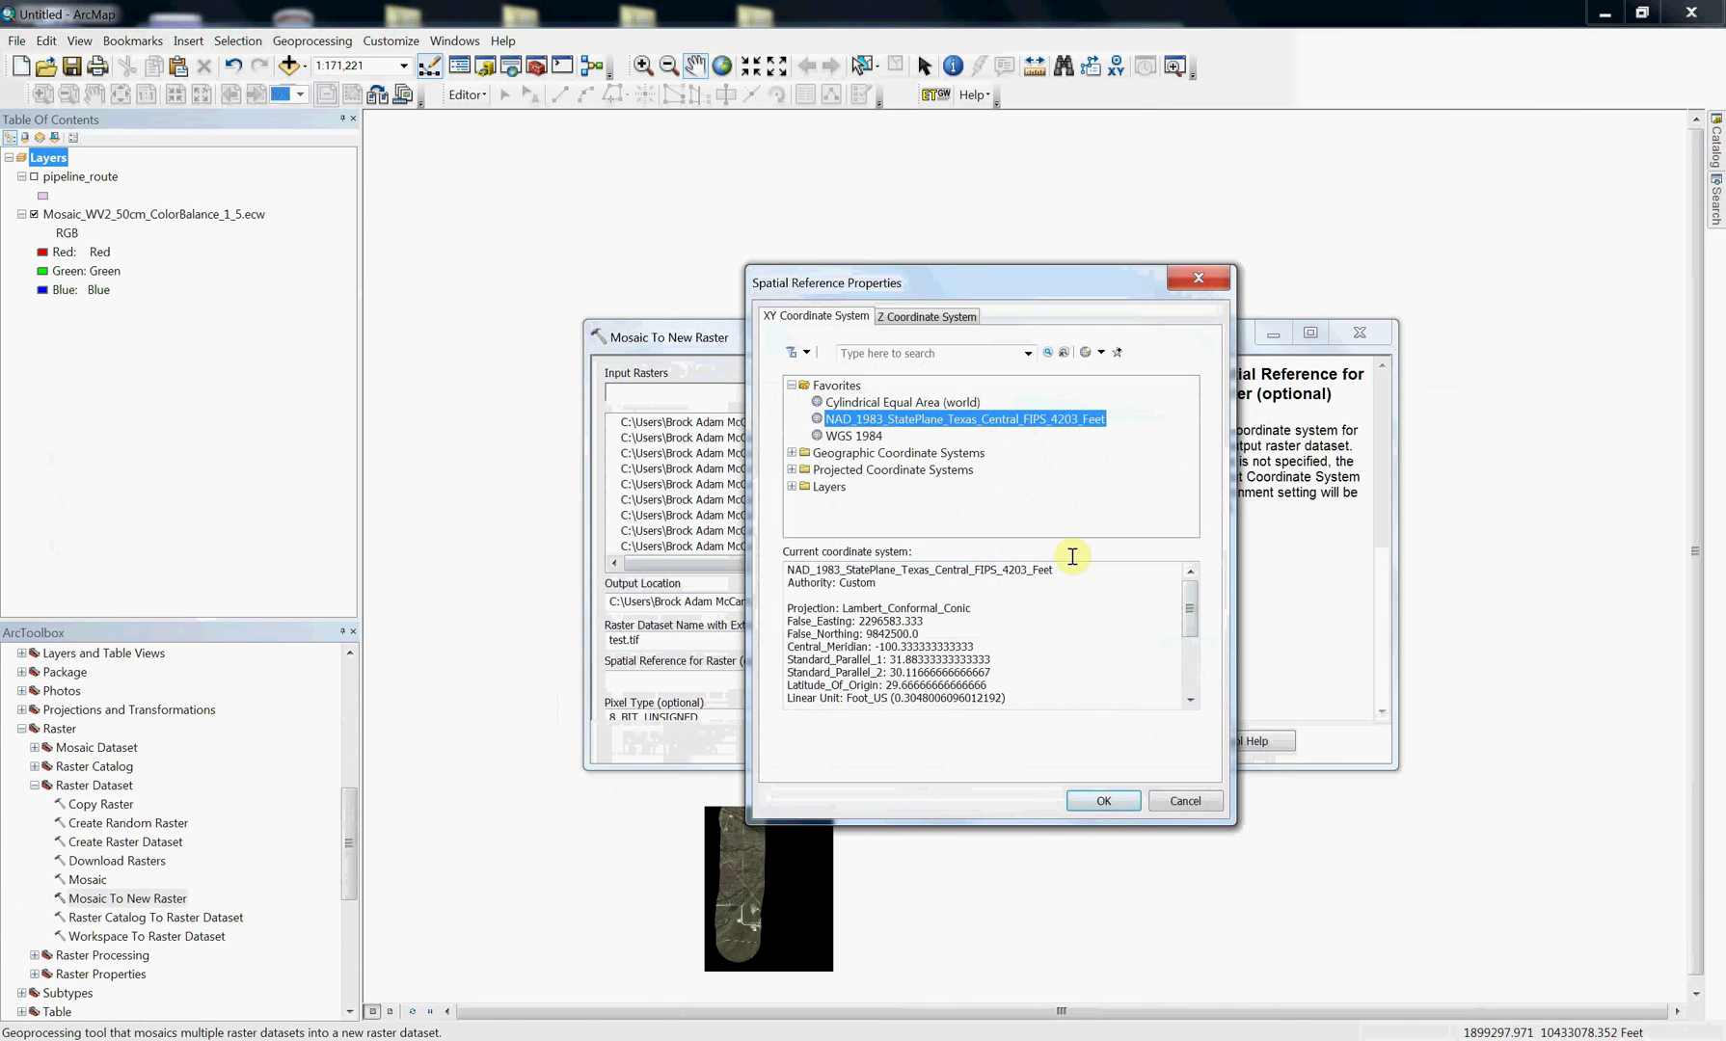
Accept the State Plane spatial reference and set Number of Bands to 3
click(1104, 801)
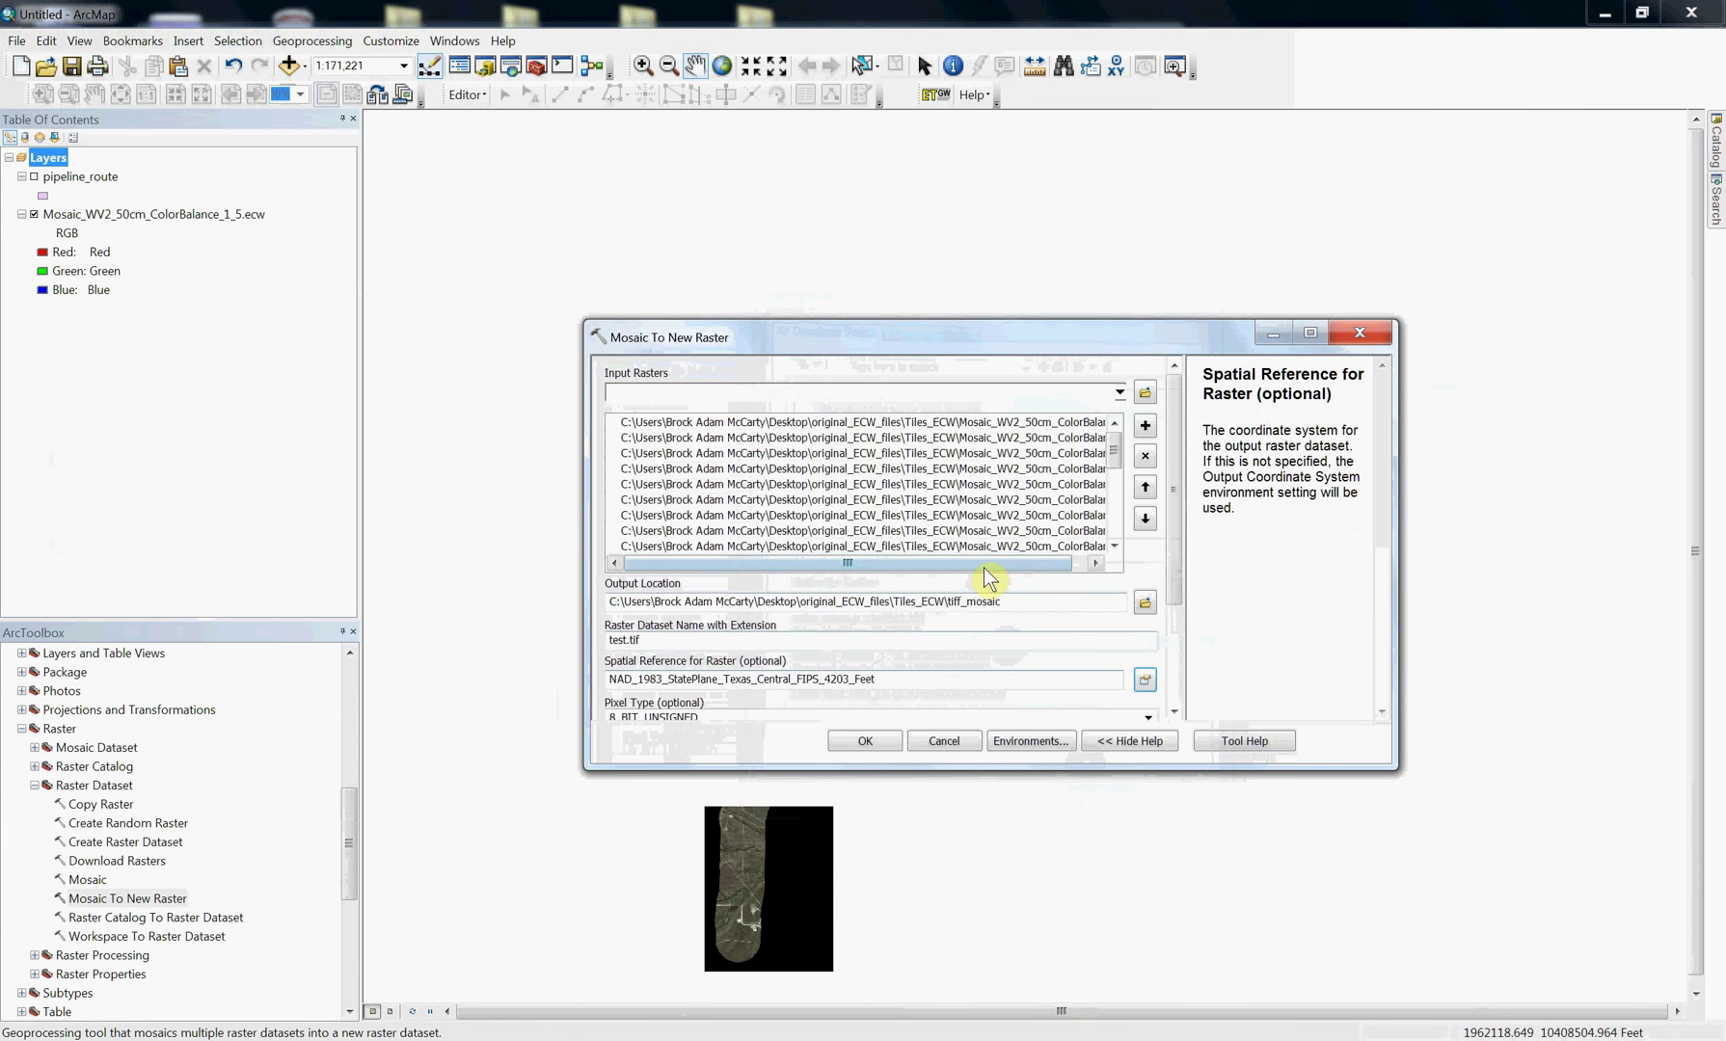
scroll(1178, 559, down, 3)
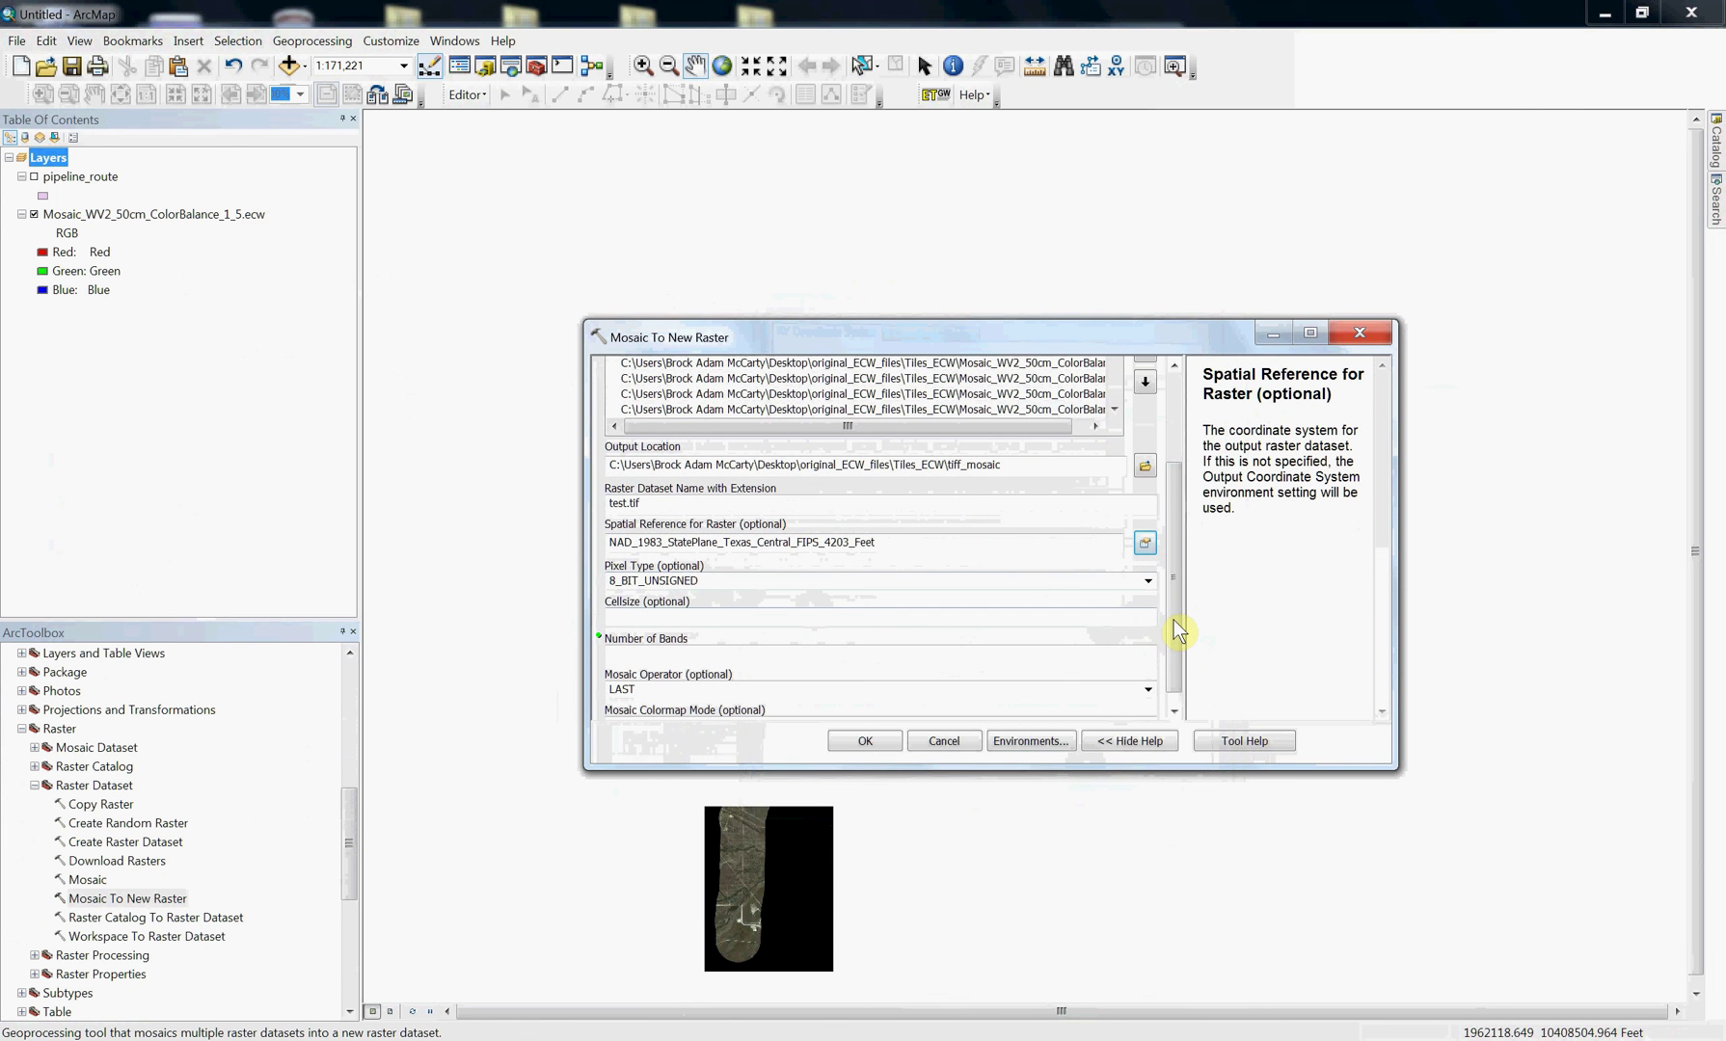
scroll(1180, 634, down, 1)
click(730, 641)
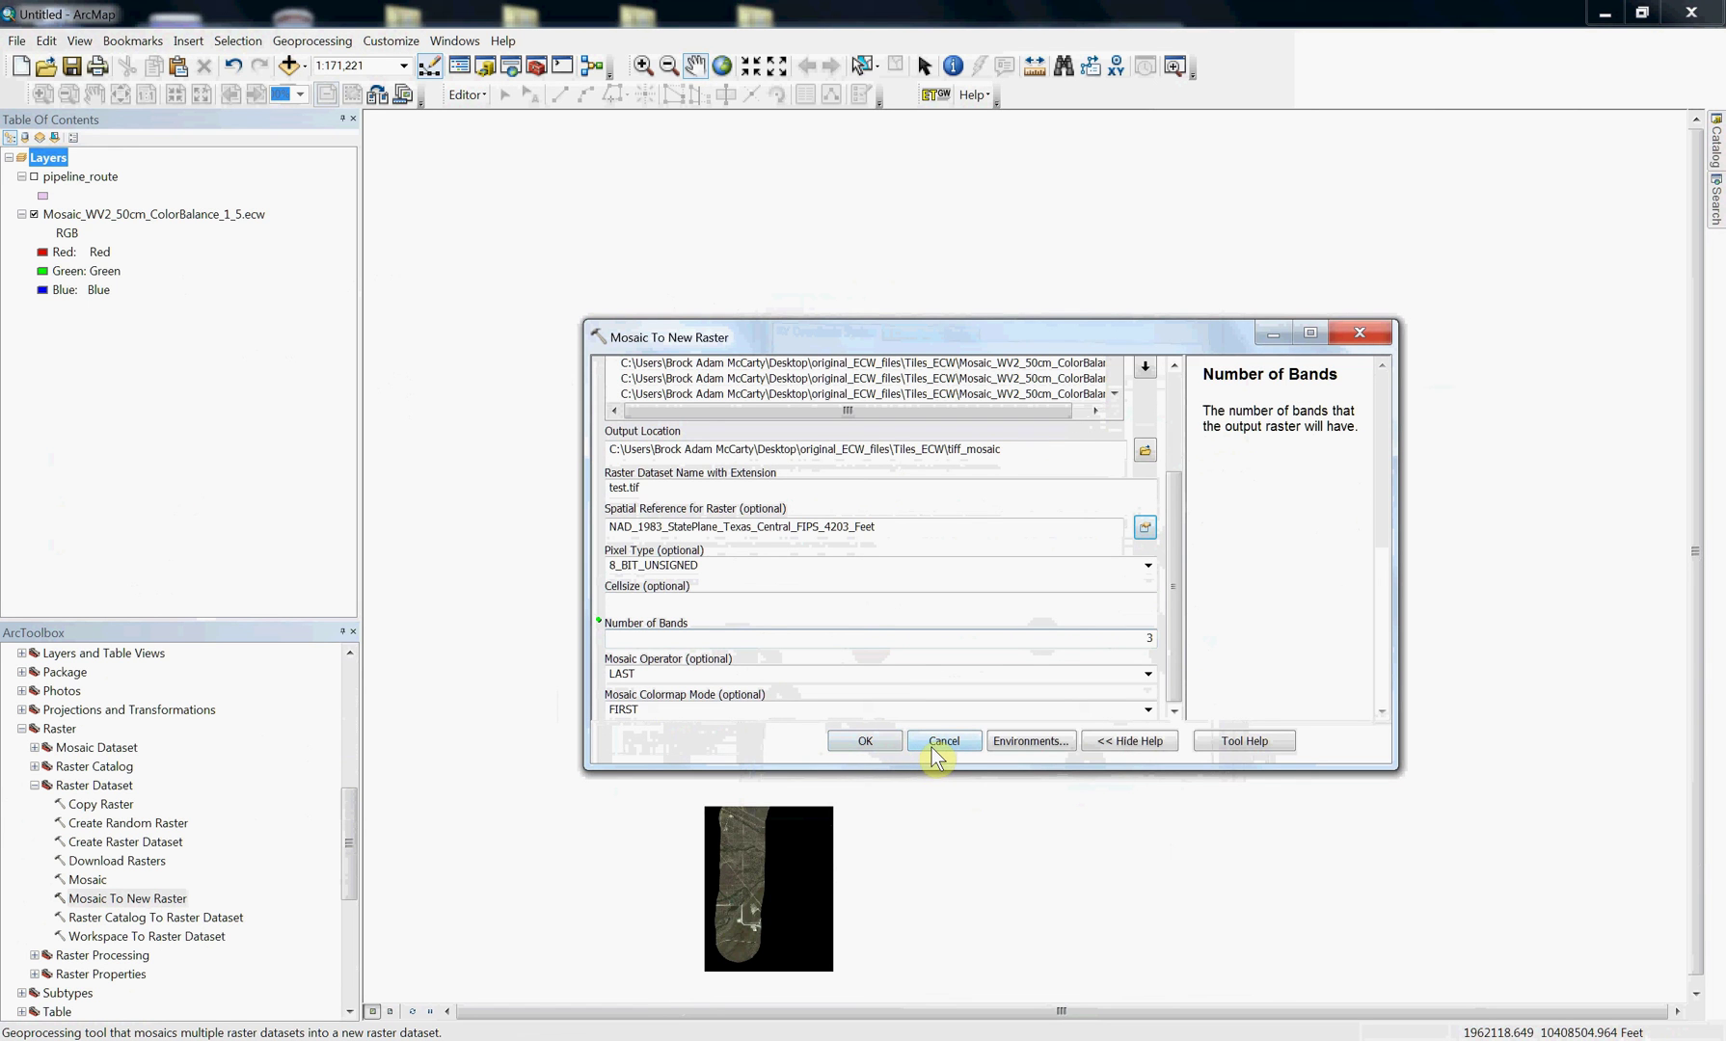
Close the mosaic tool without running it and add mosaic_version.tif from Tiles_ECW\tiff_mosaic to the map
click(944, 752)
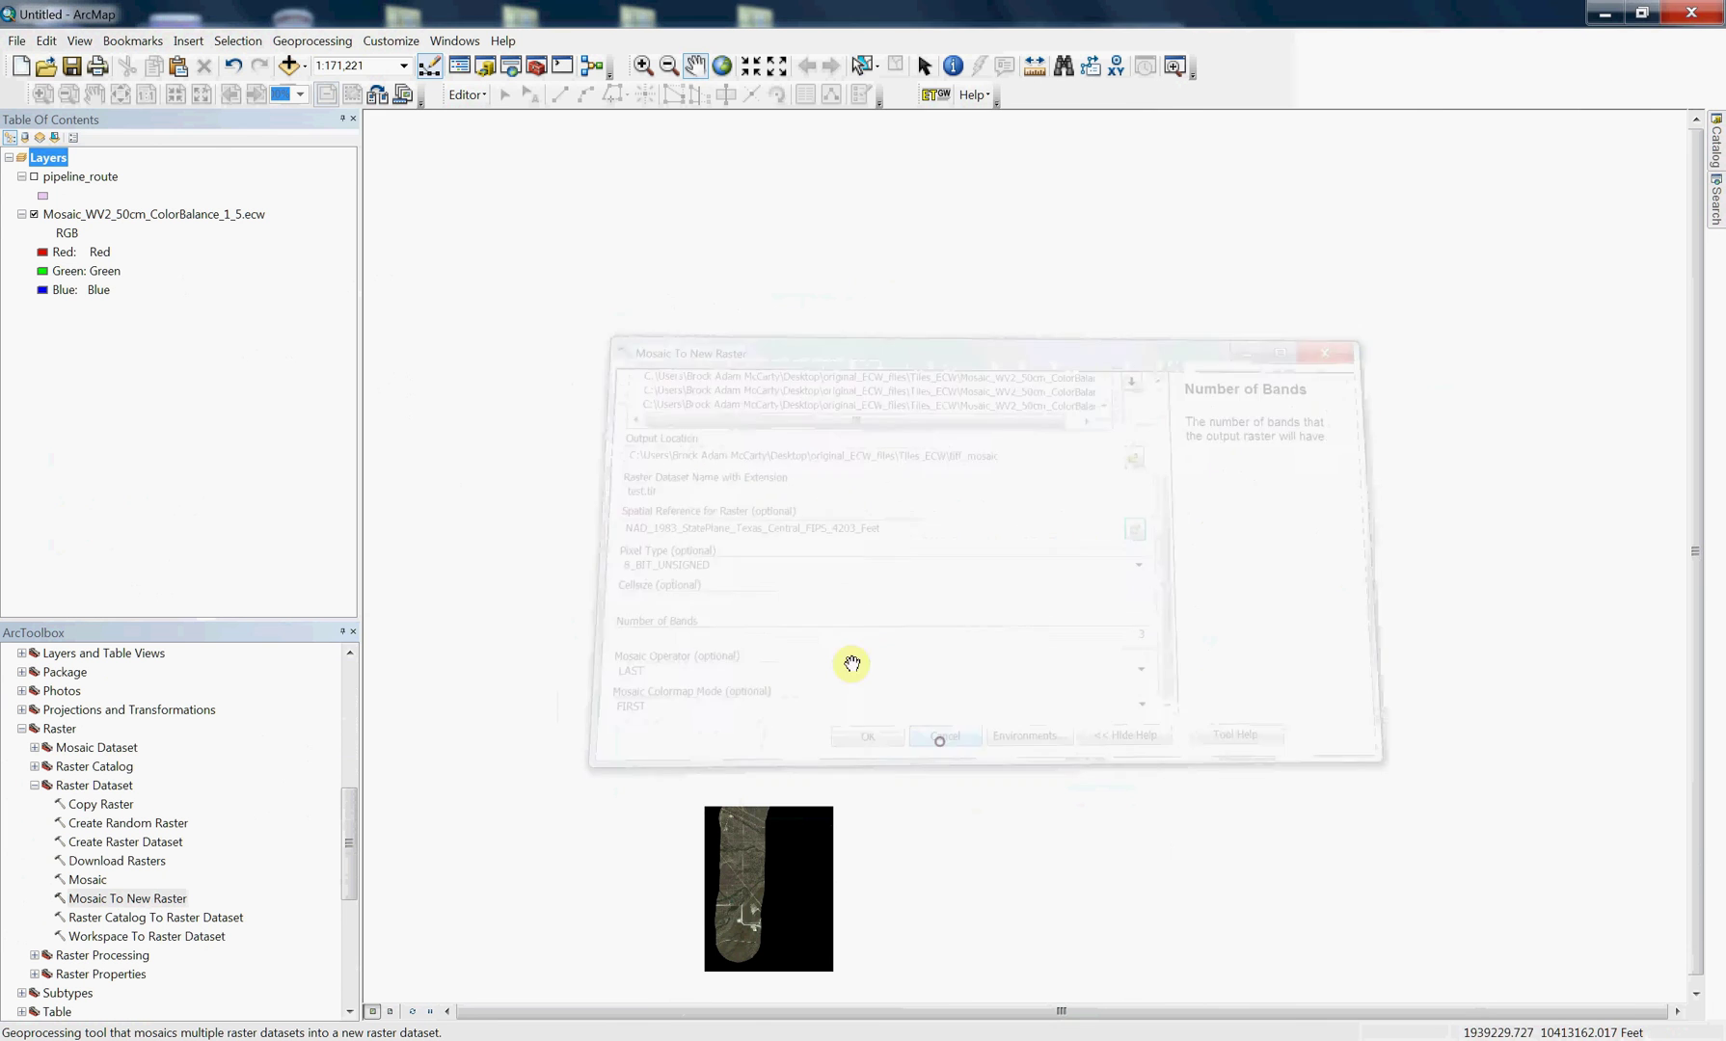
click(288, 64)
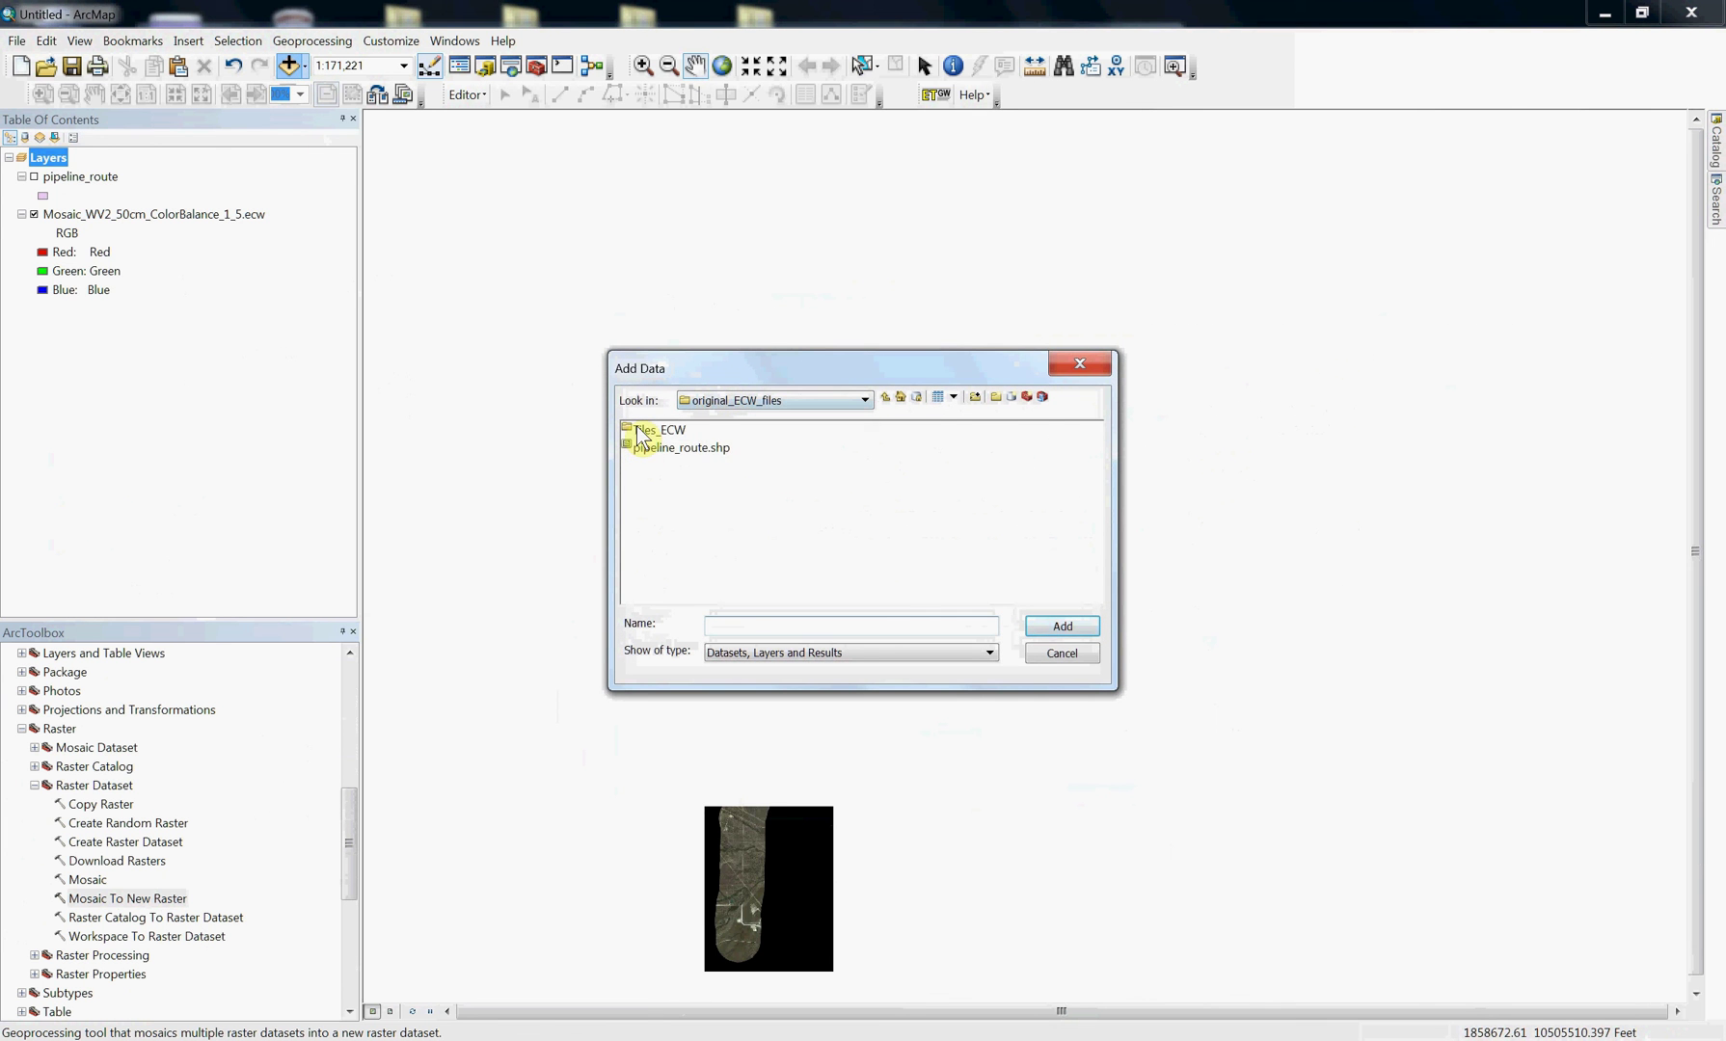
double_click(626, 430)
double_click(629, 430)
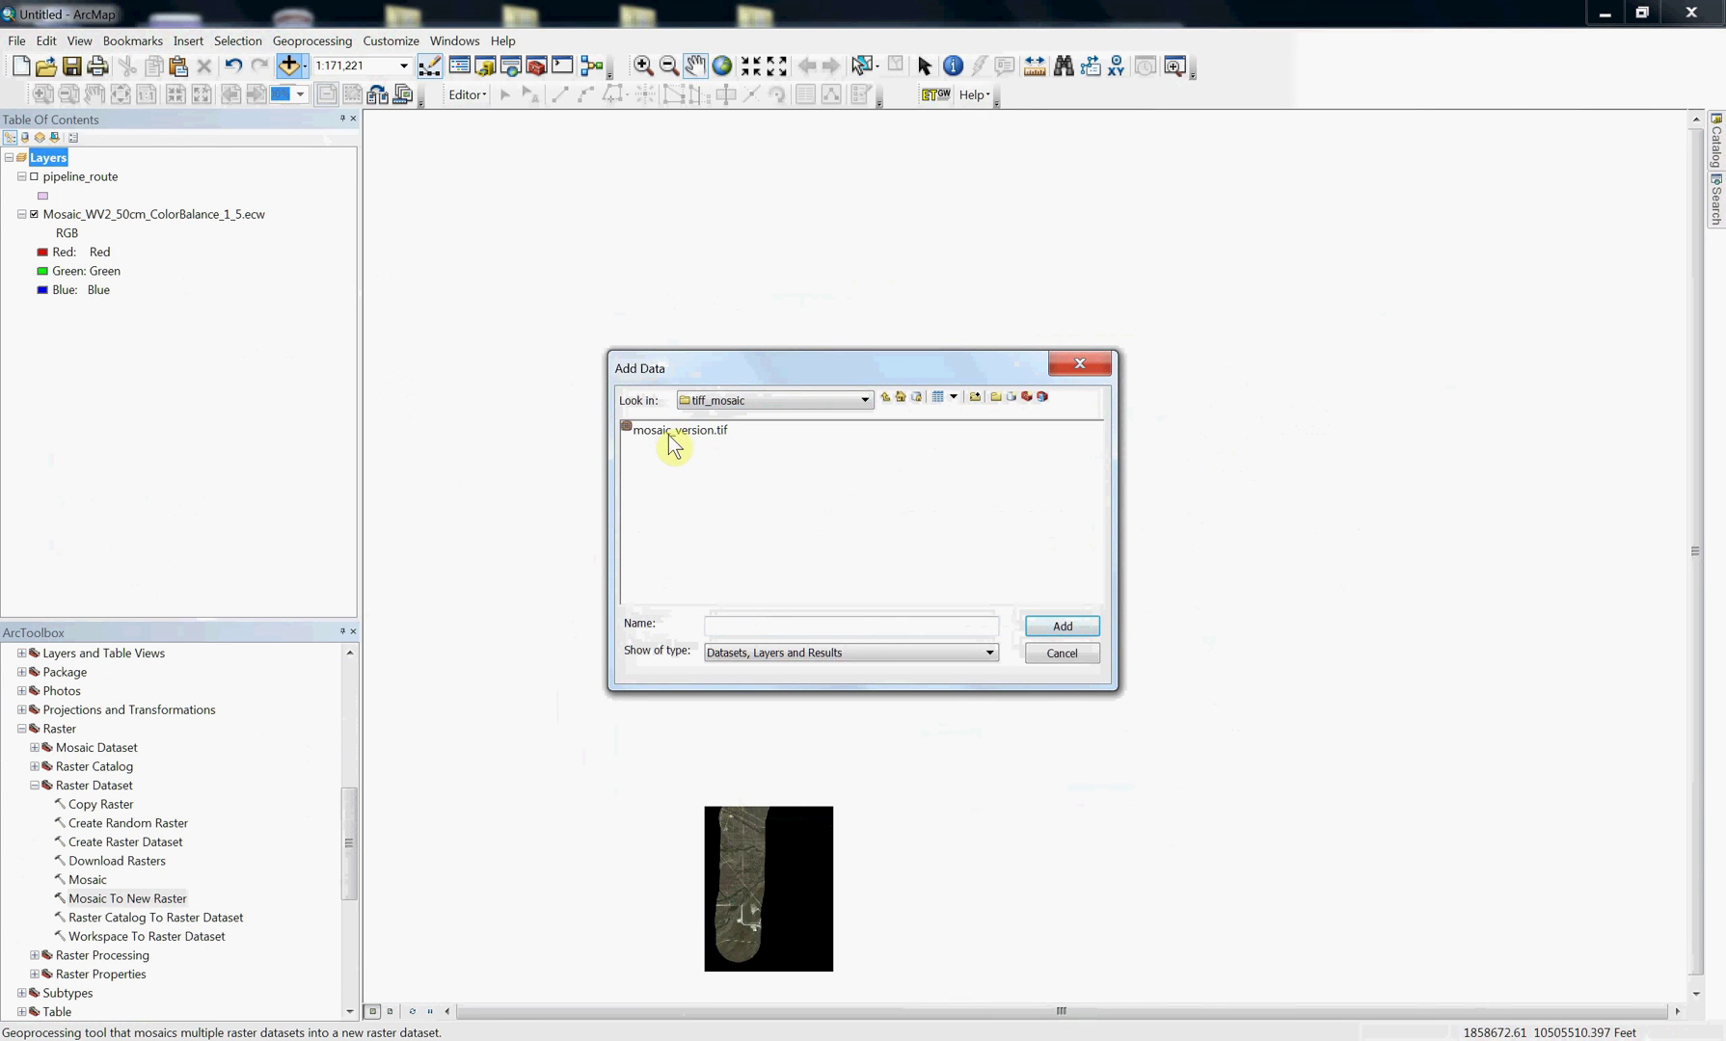
click(674, 430)
click(1061, 626)
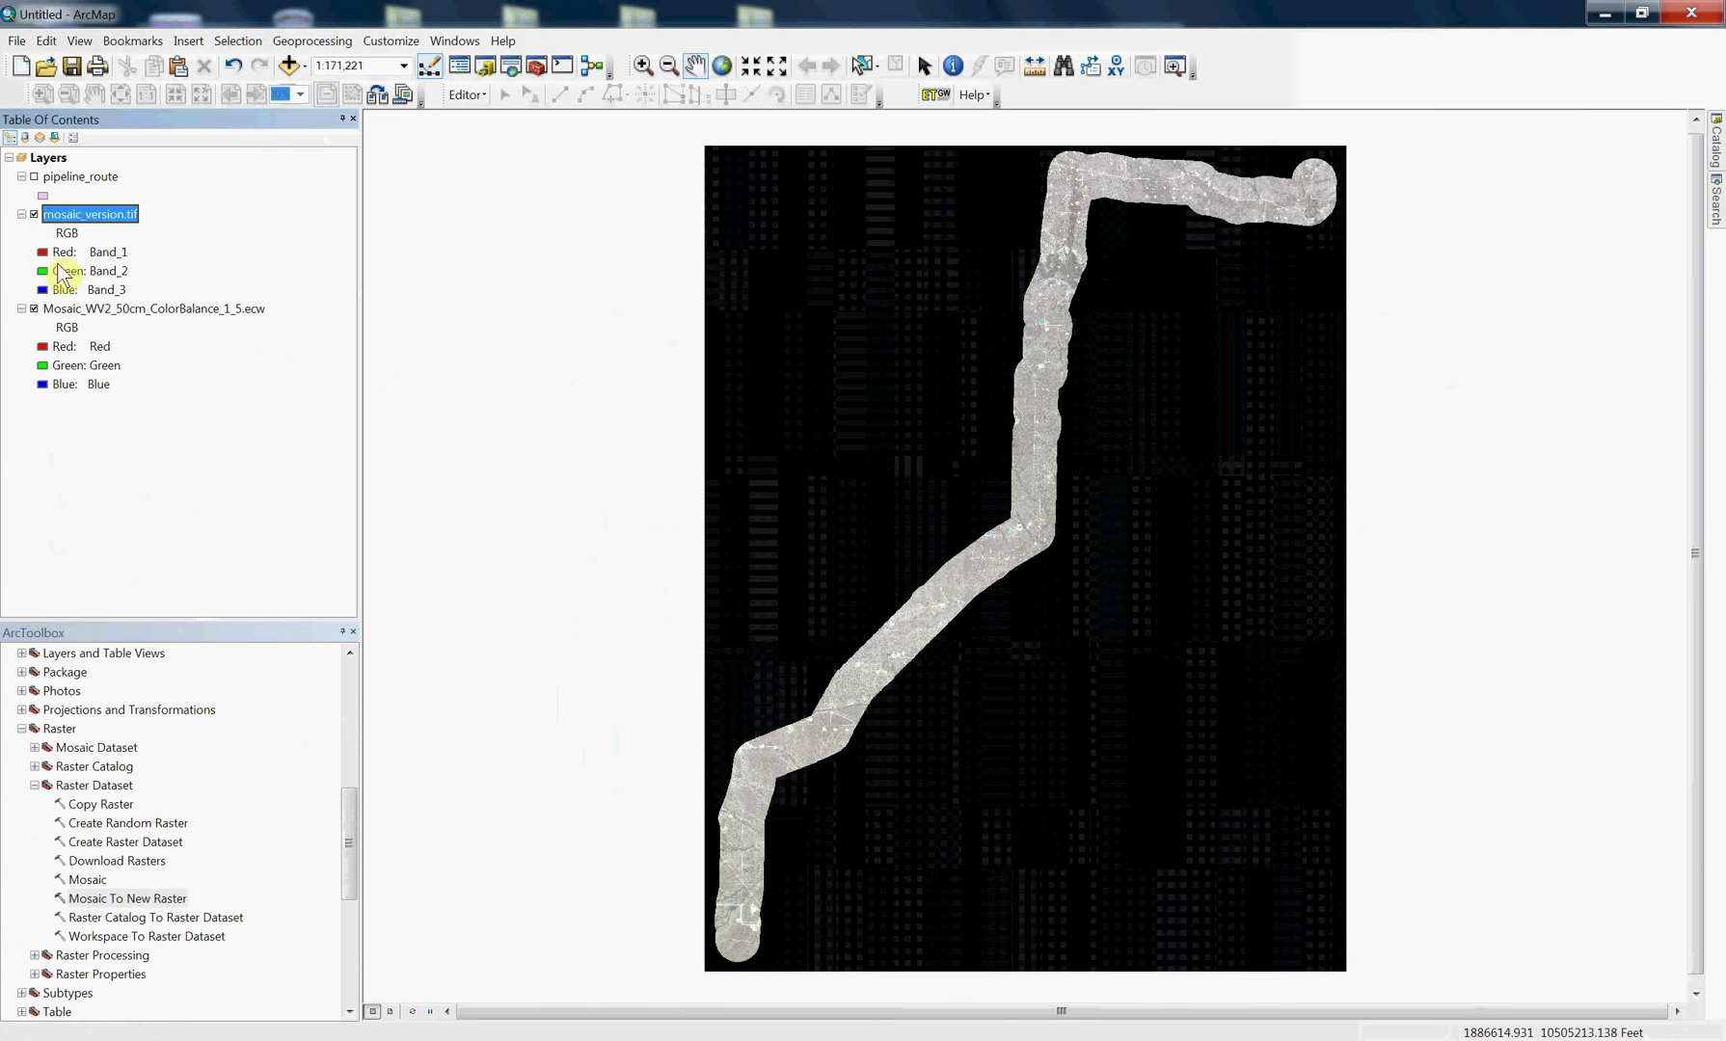
In mosaic_version.tif's symbology, turn off Apply Gamma Stretch and set Stretch Type to None
right_click(83, 220)
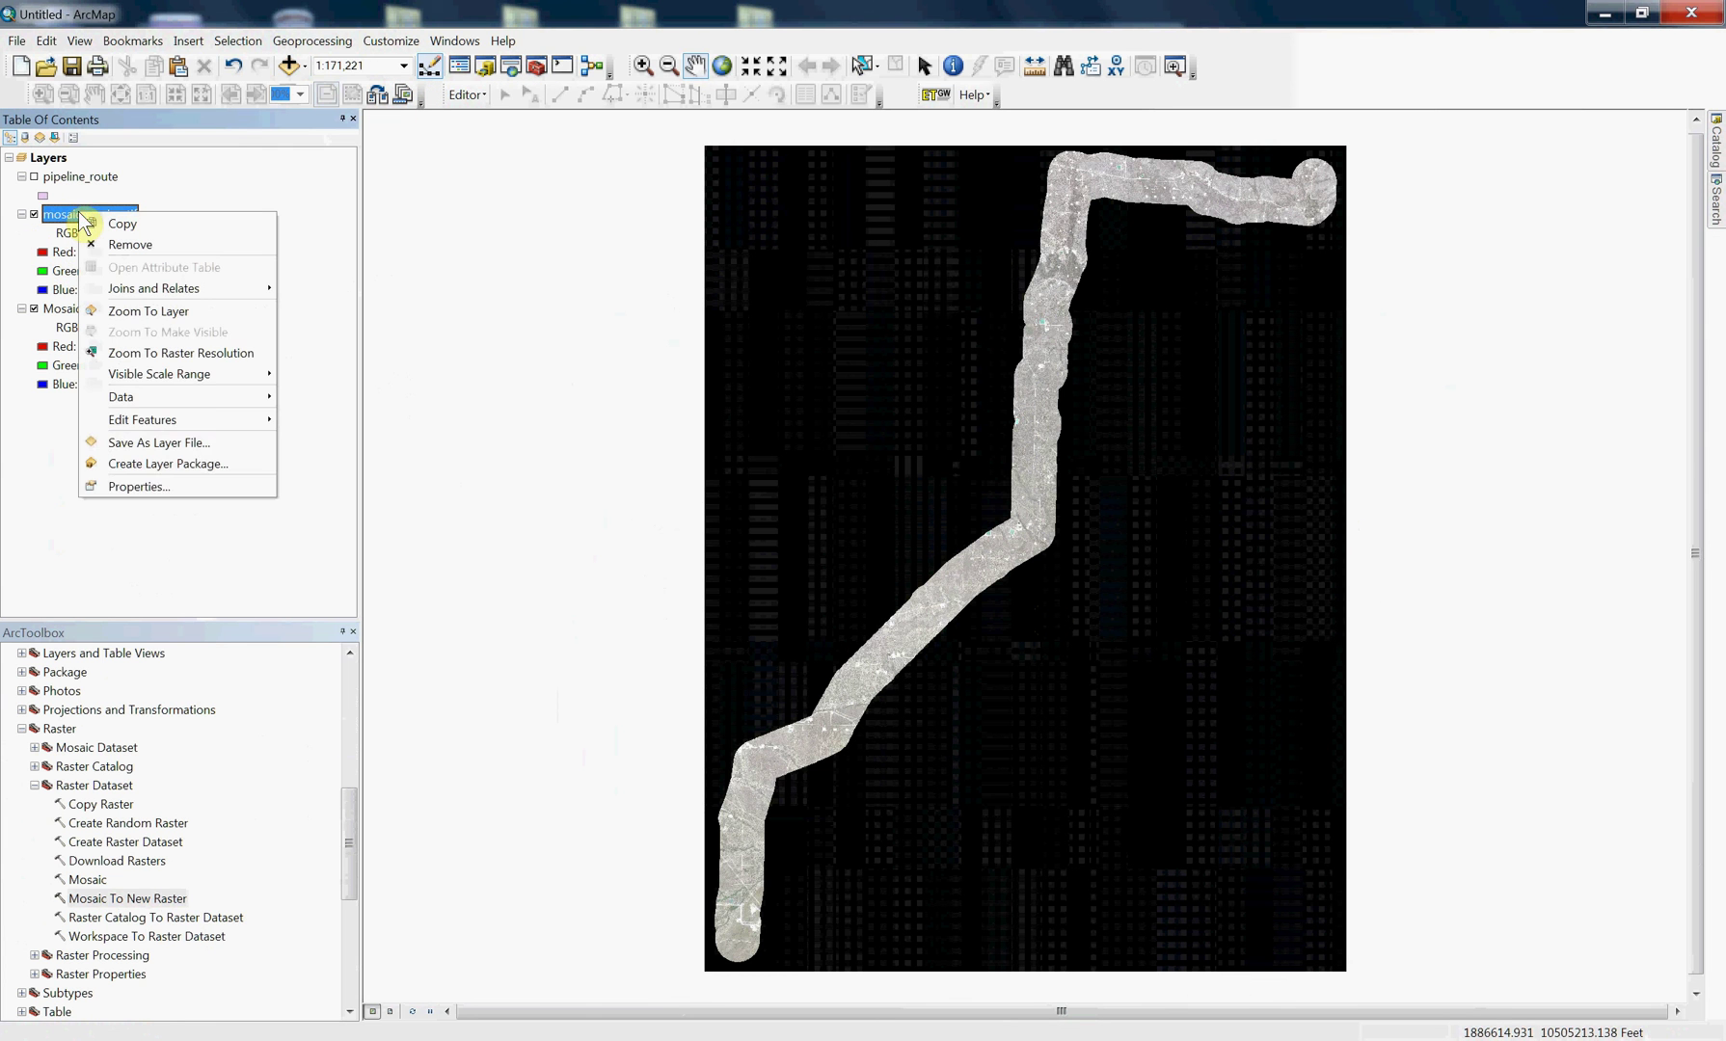
click(145, 487)
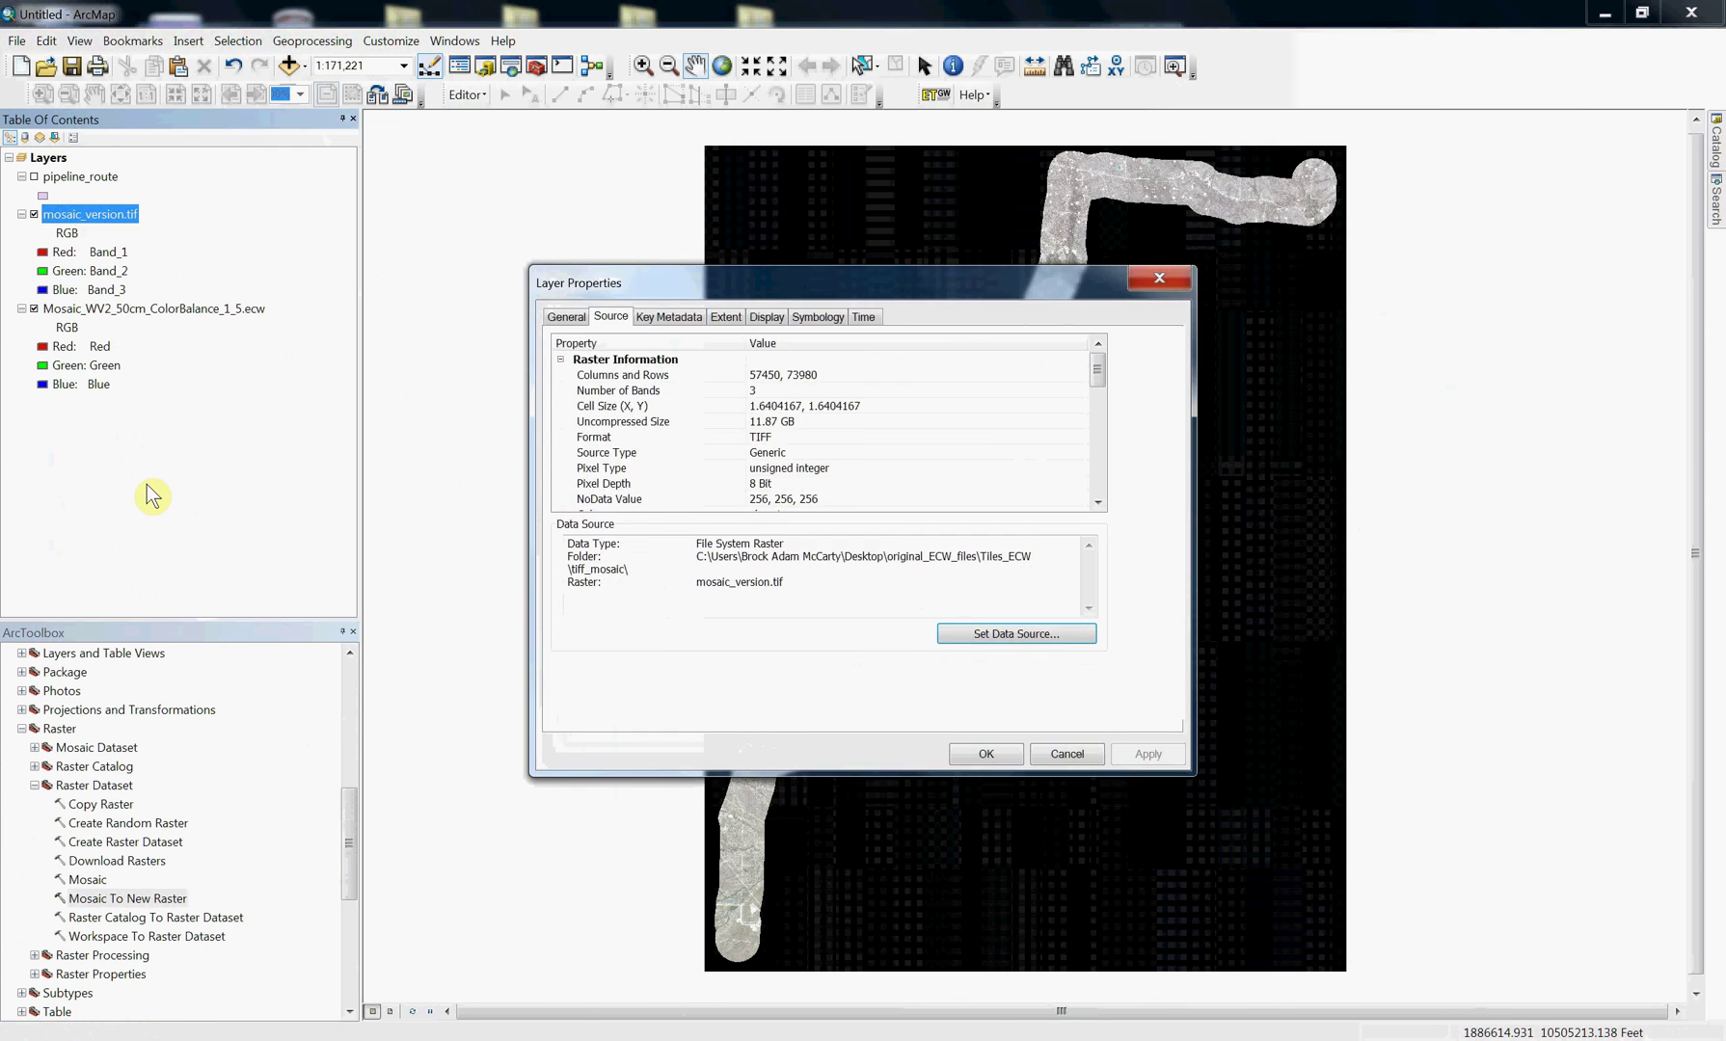
click(818, 318)
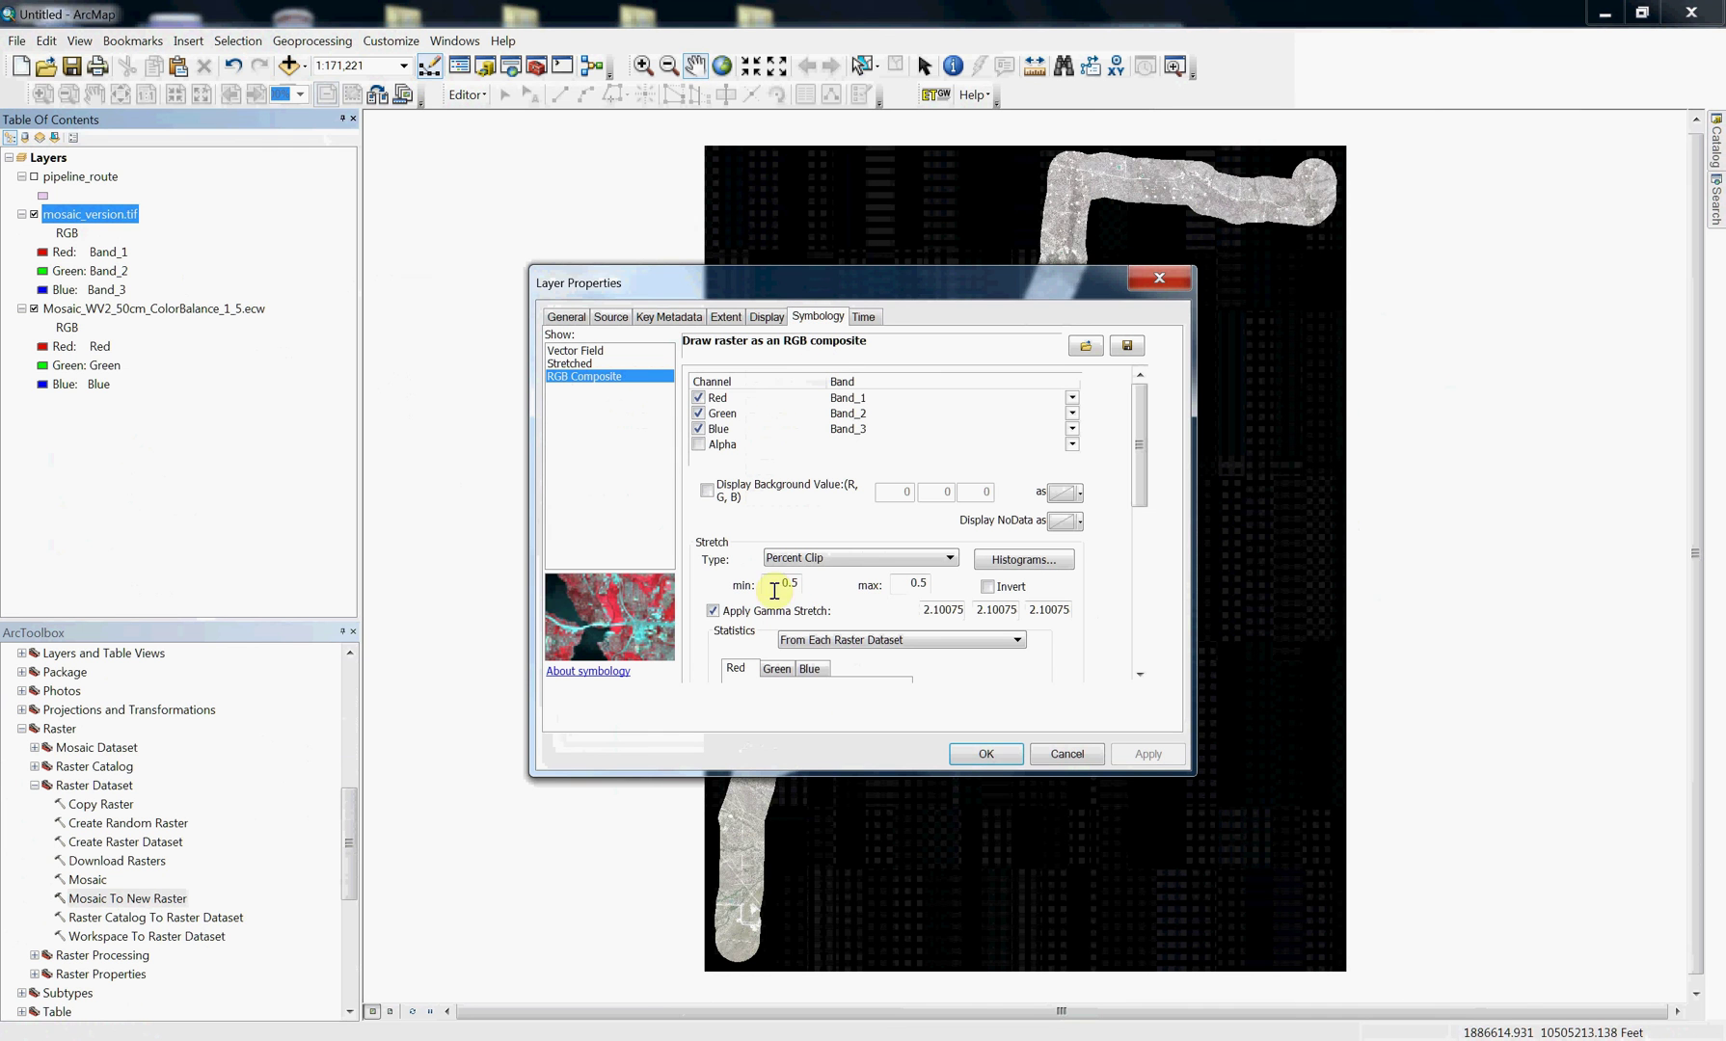
click(710, 611)
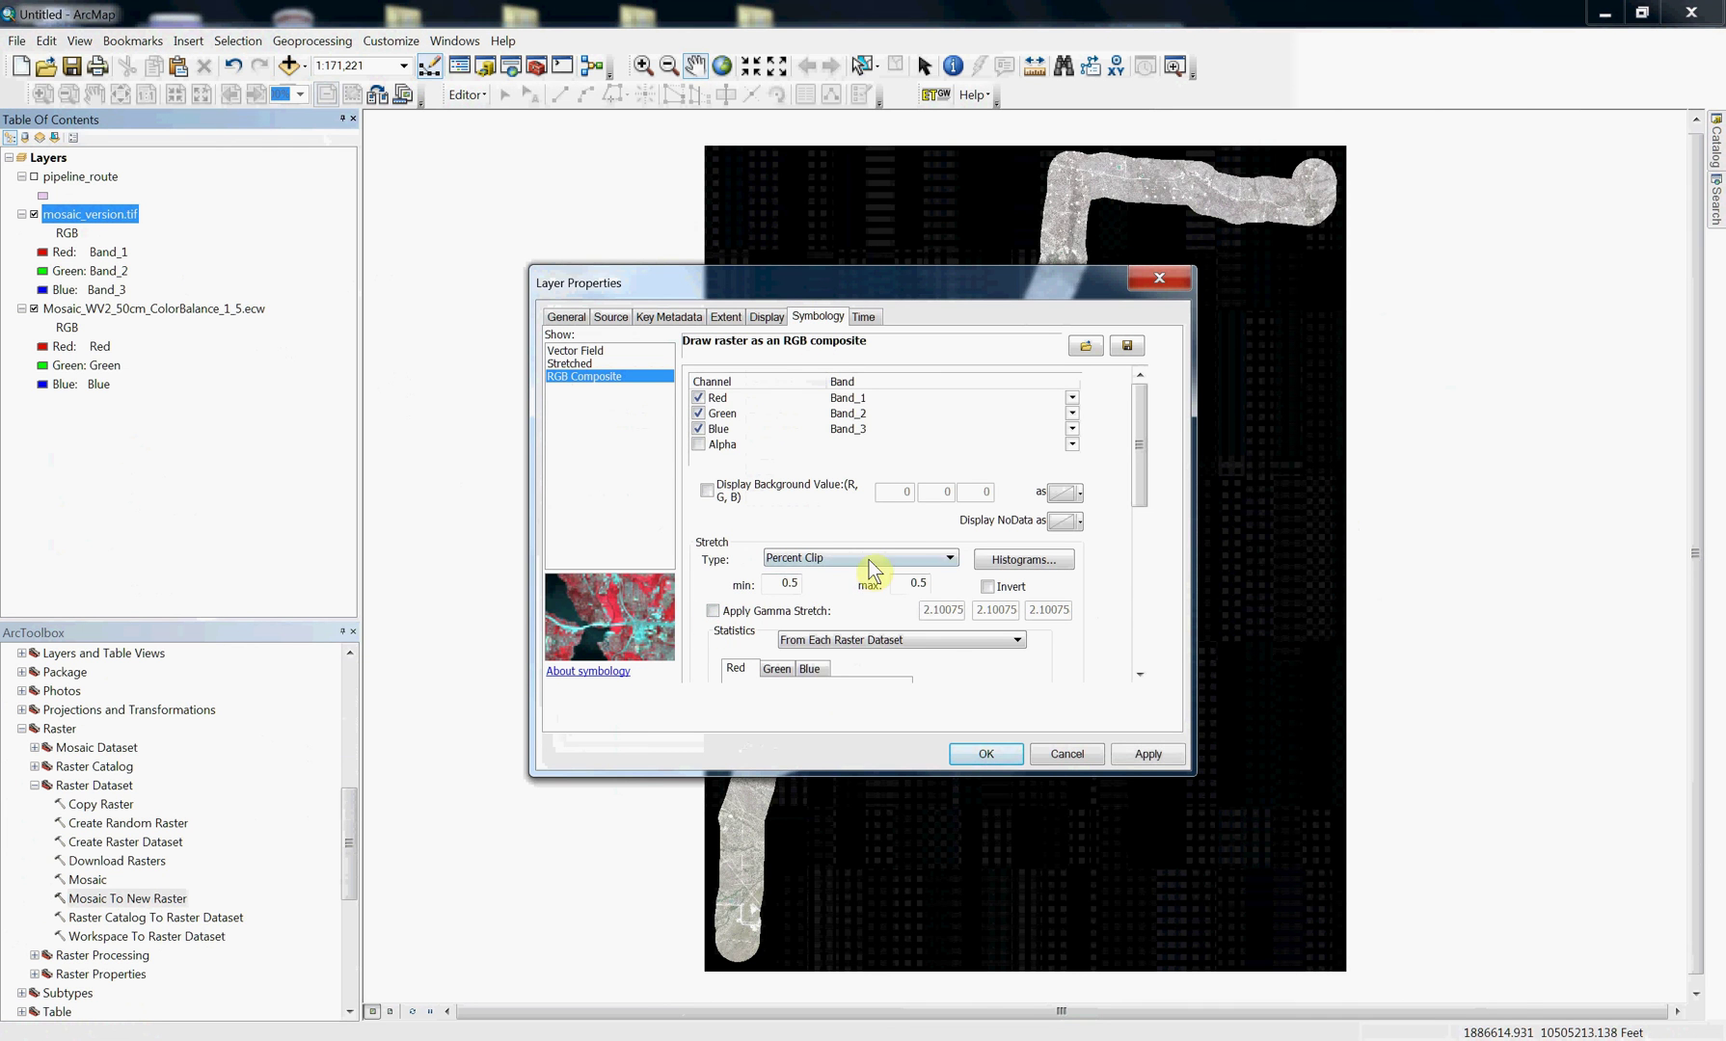
click(872, 558)
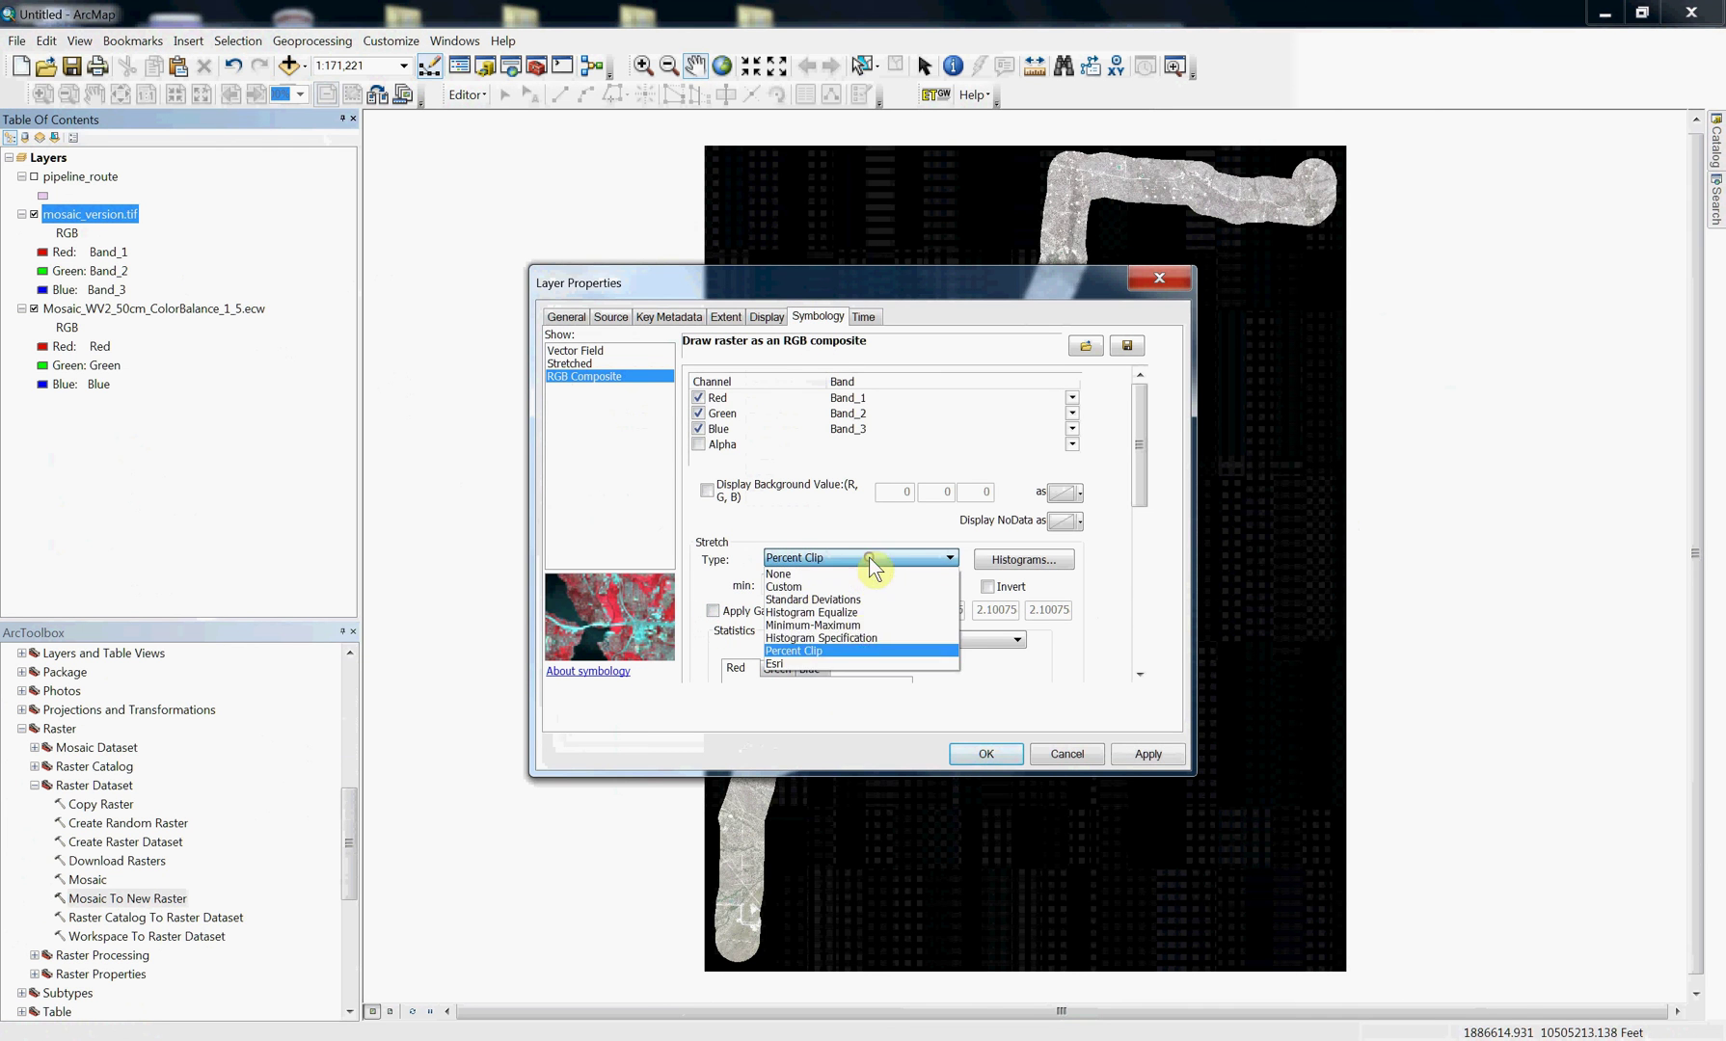
click(796, 574)
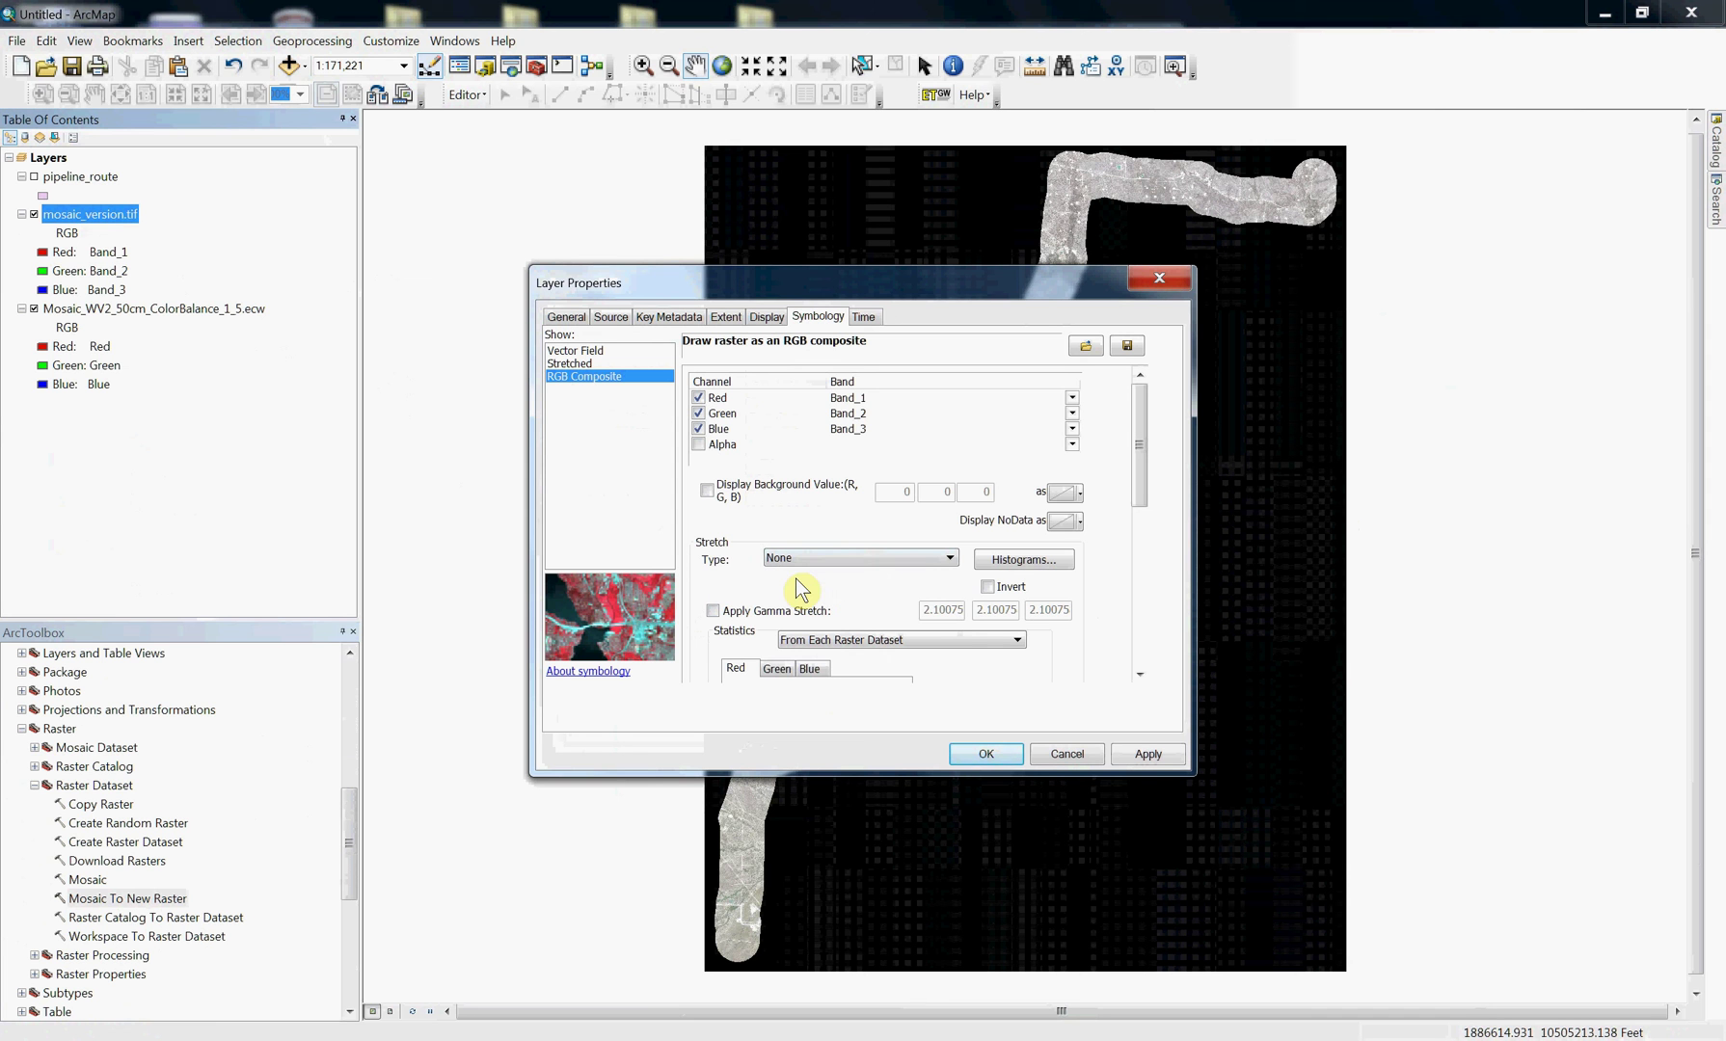
click(977, 755)
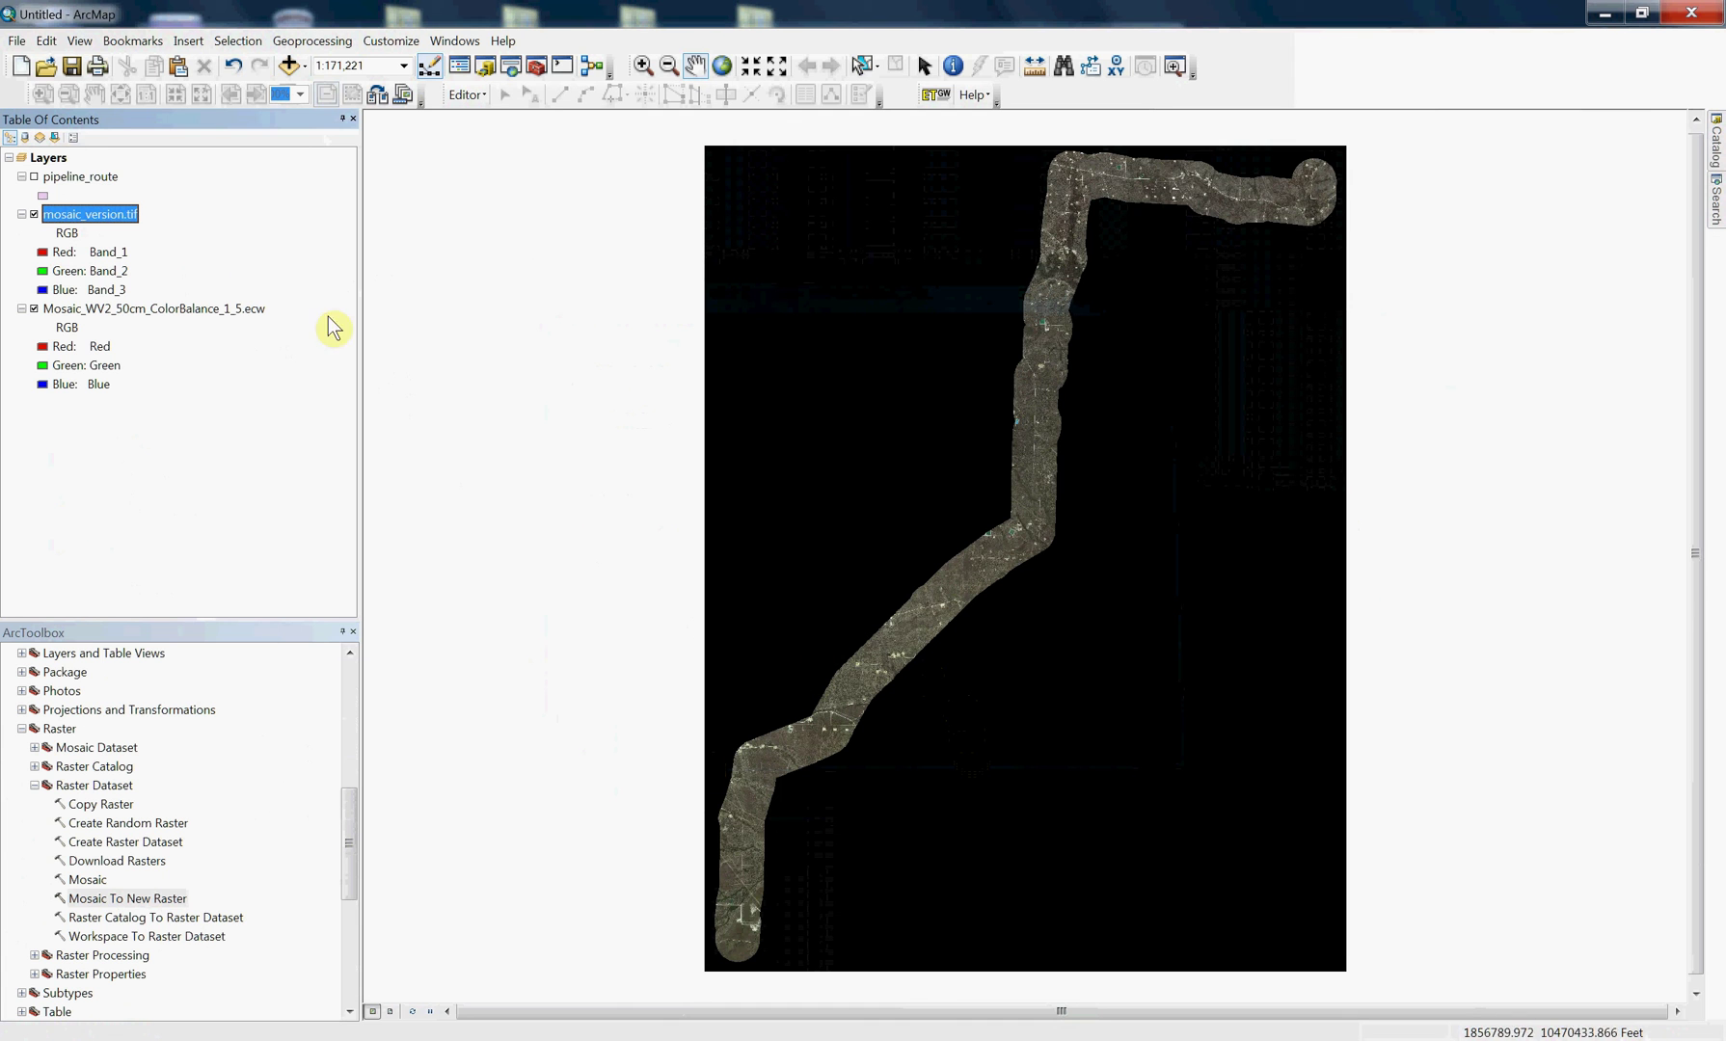
Briefly toggle the pipeline route, then create a Blank Map, discarding the old map's unsaved changes
click(36, 176)
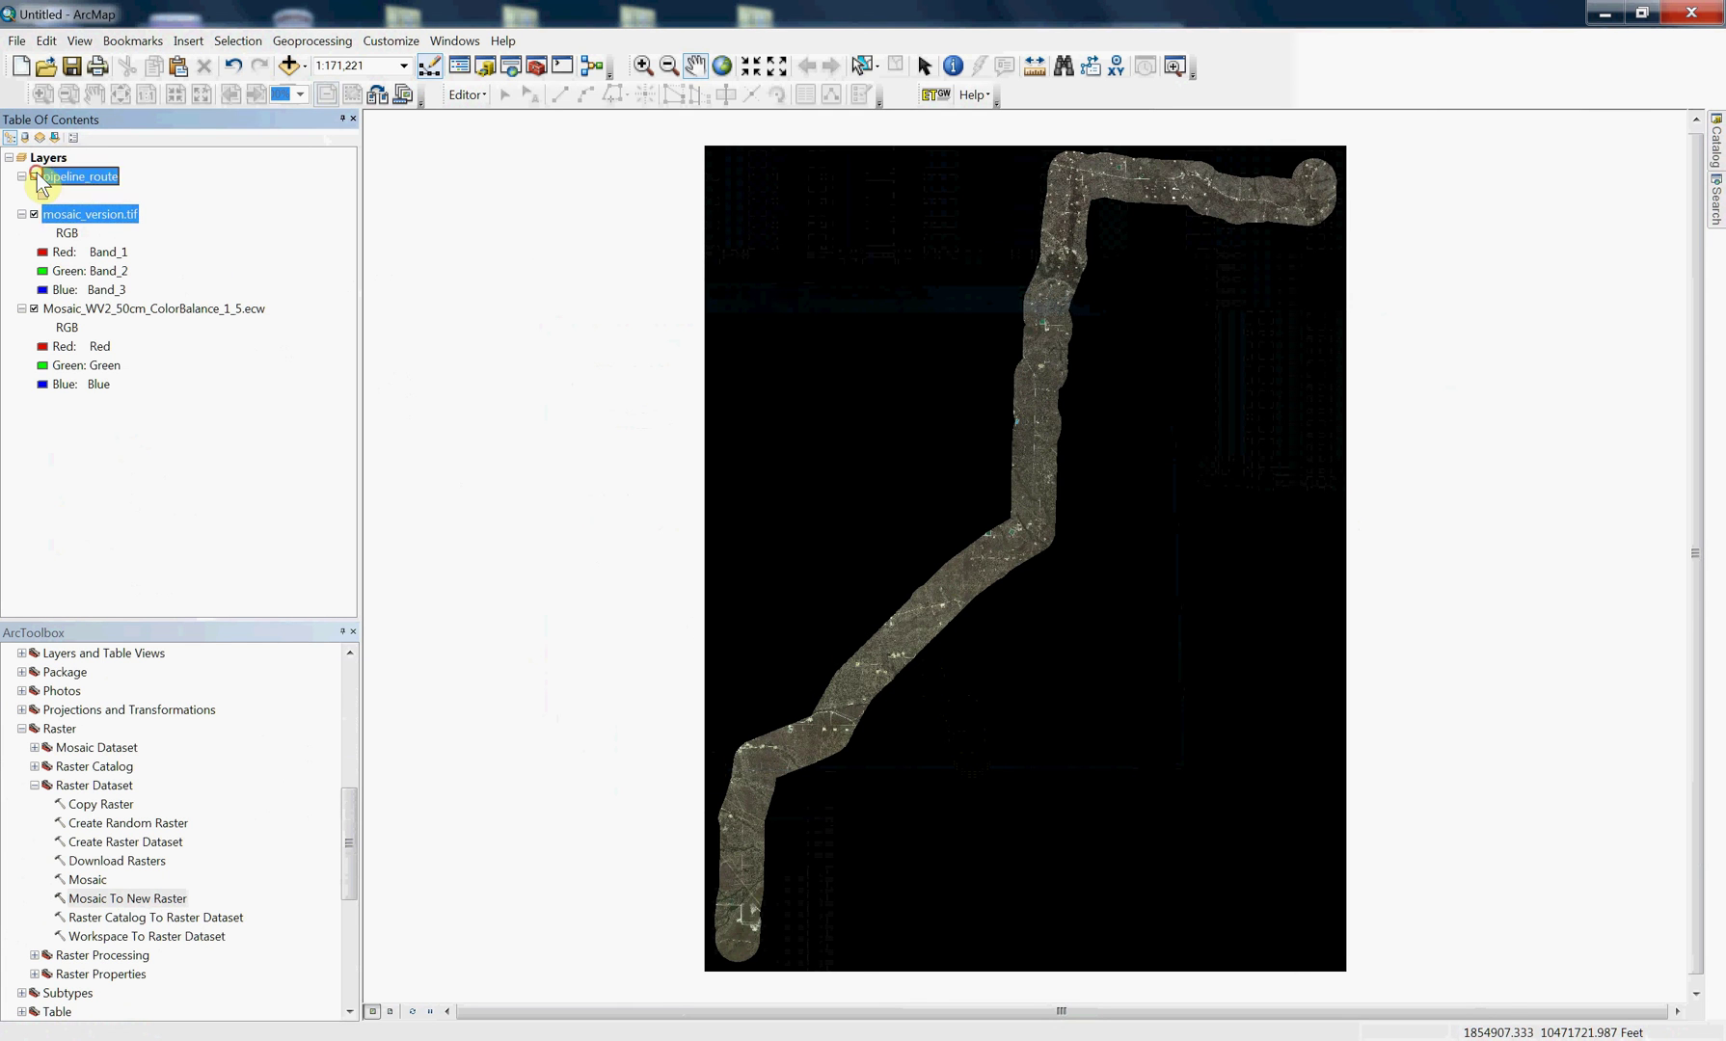
click(35, 177)
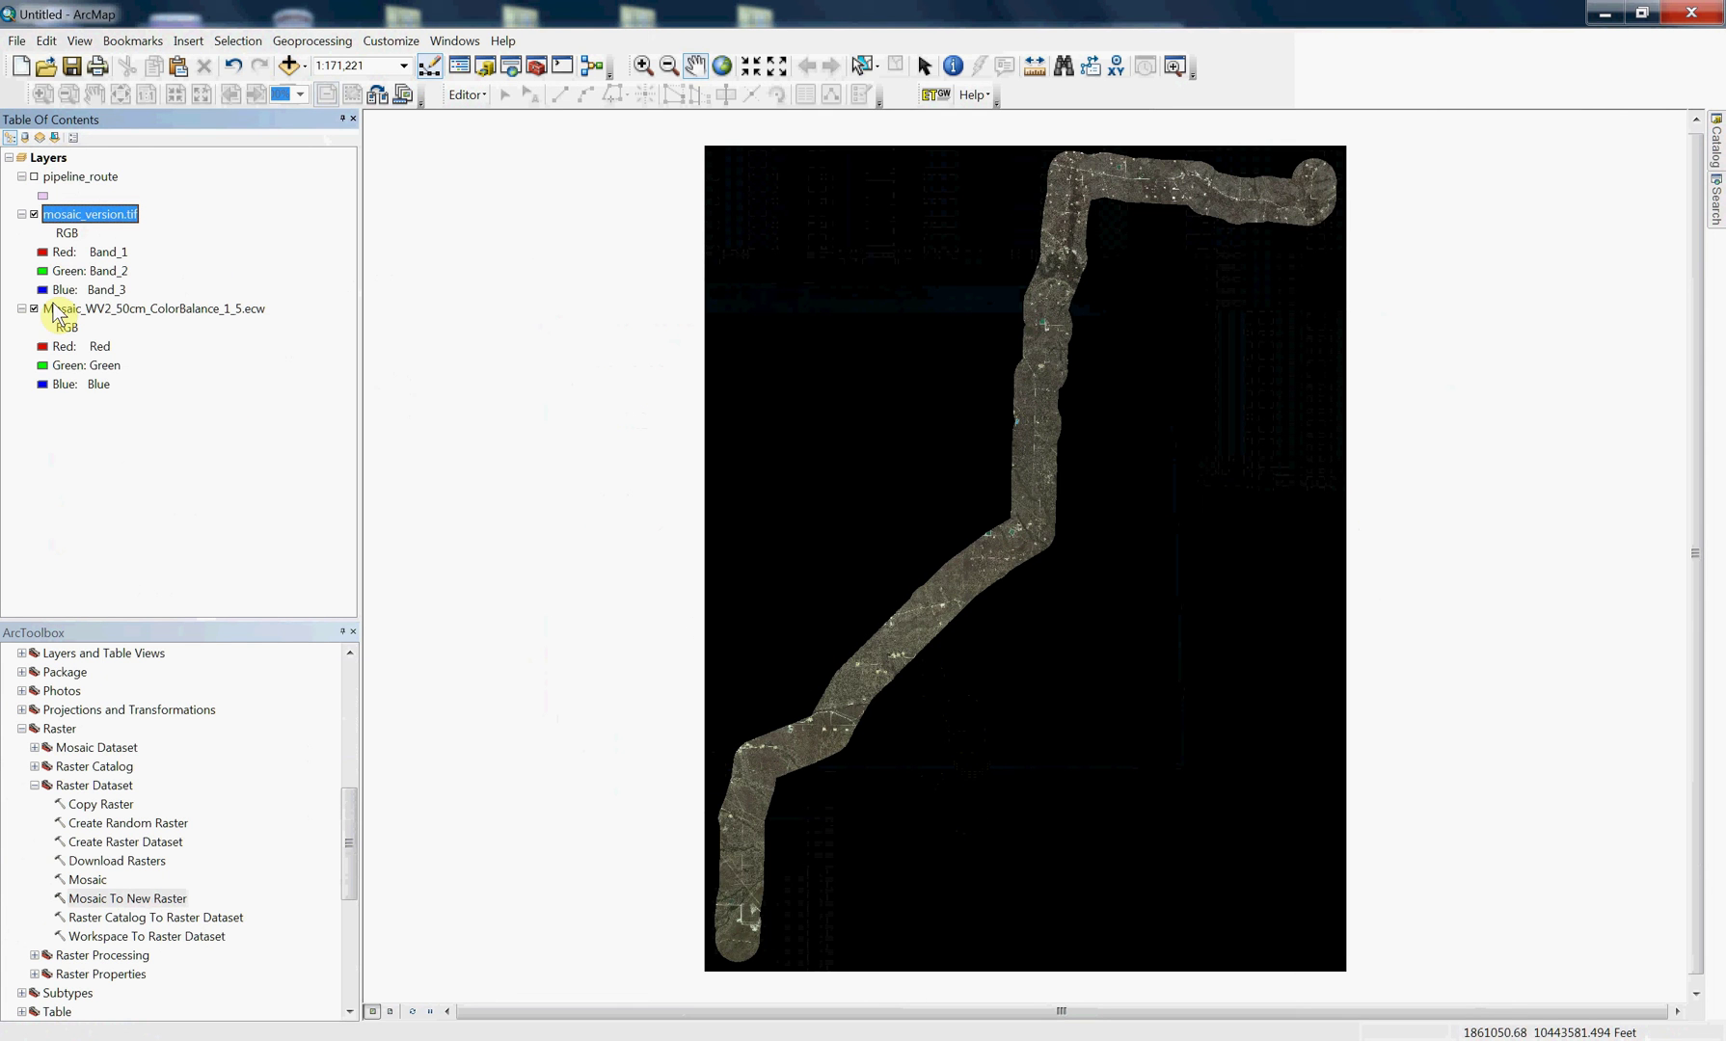
click(25, 68)
click(1048, 696)
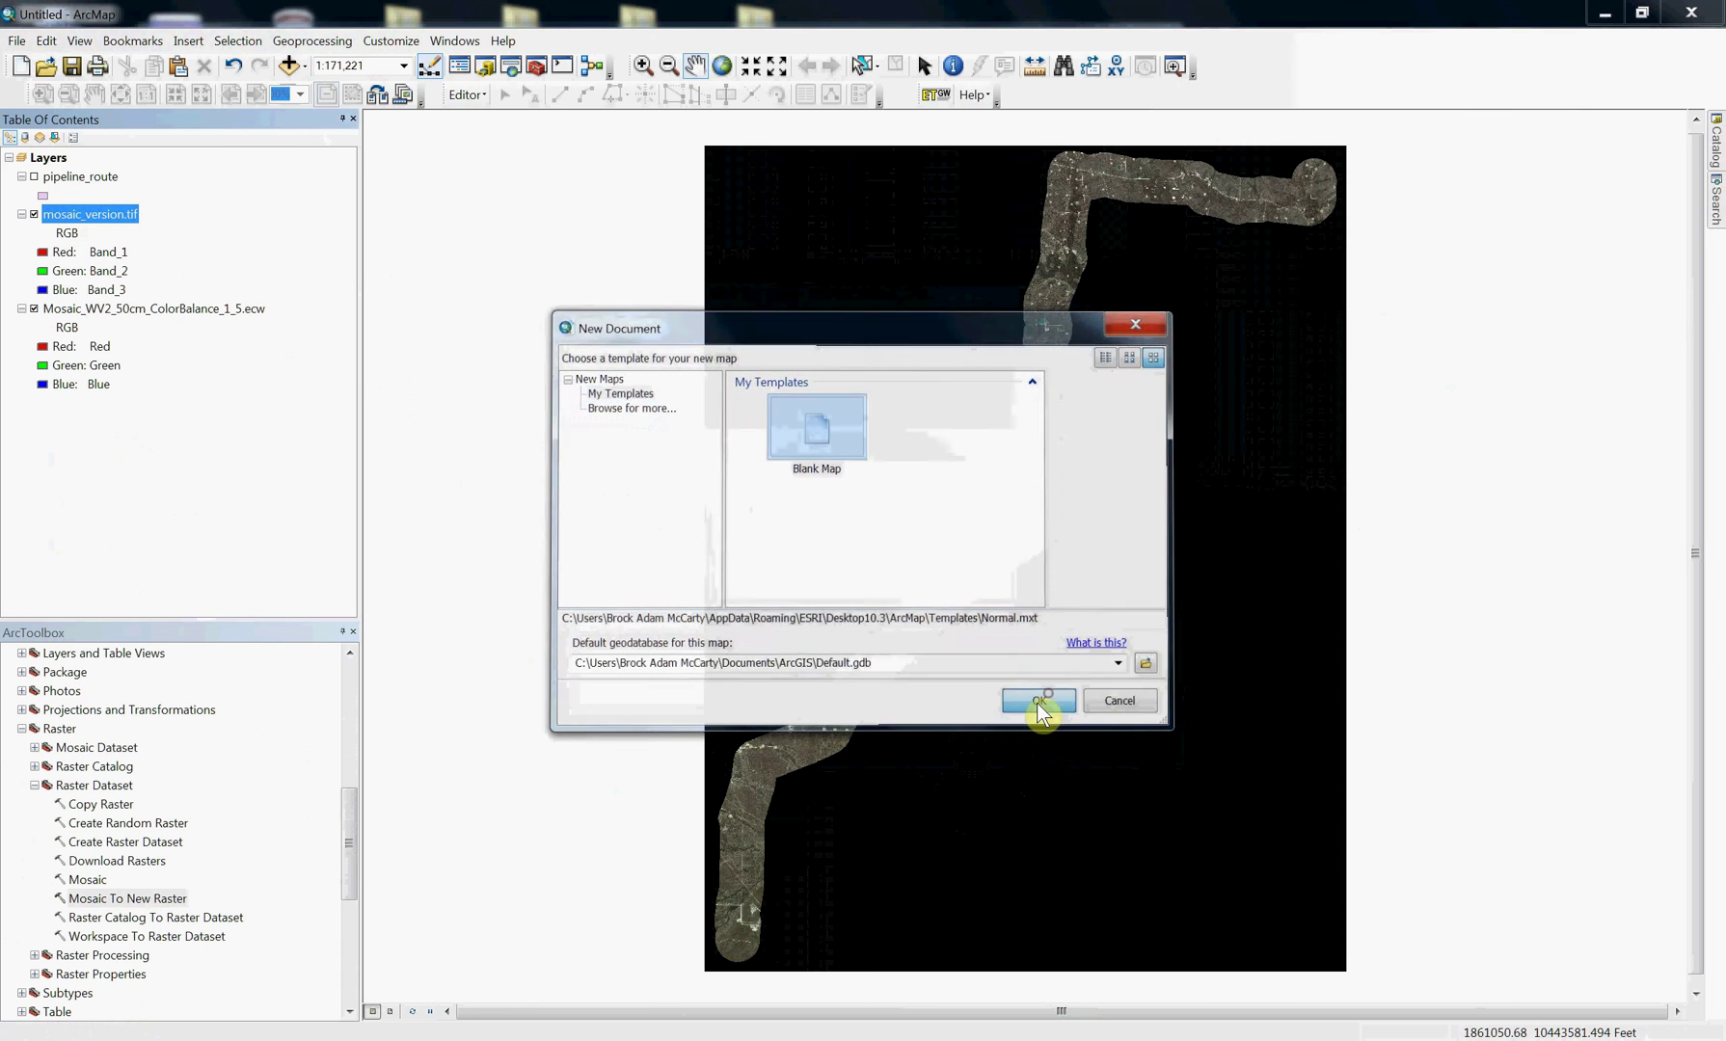
click(895, 579)
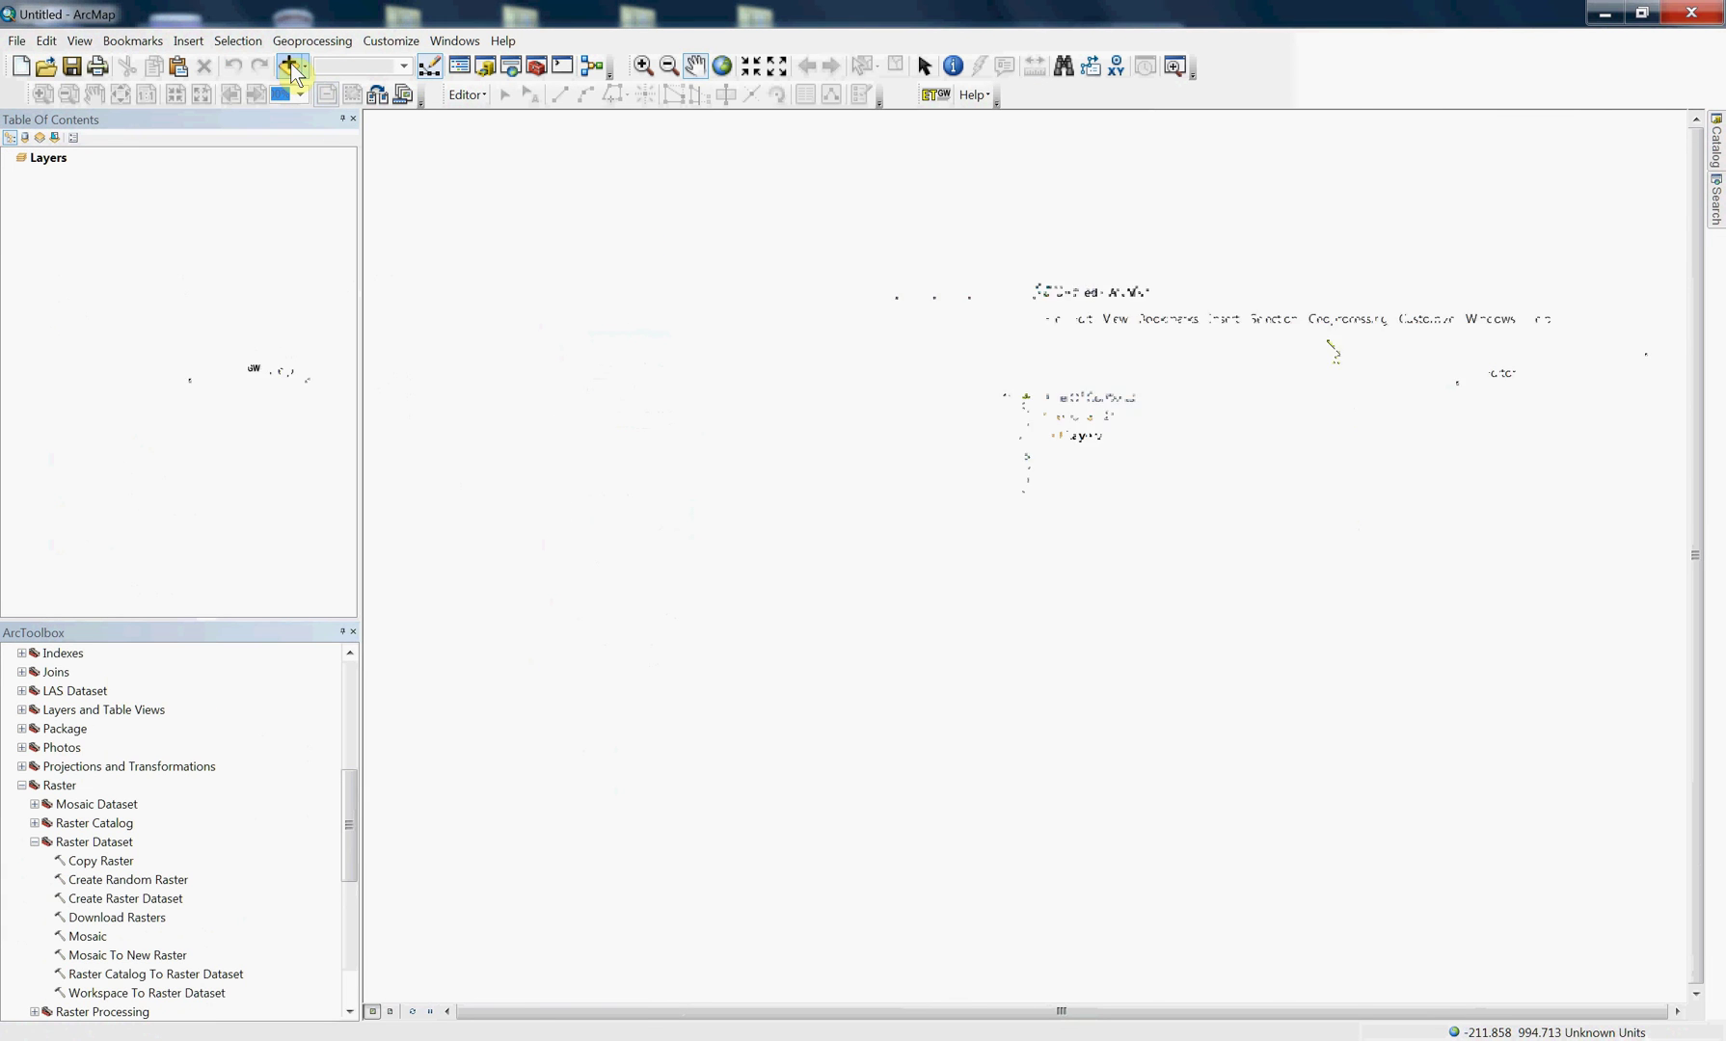
Add mosaic_version.tif to the new map and review its General and Source layer properties
click(291, 67)
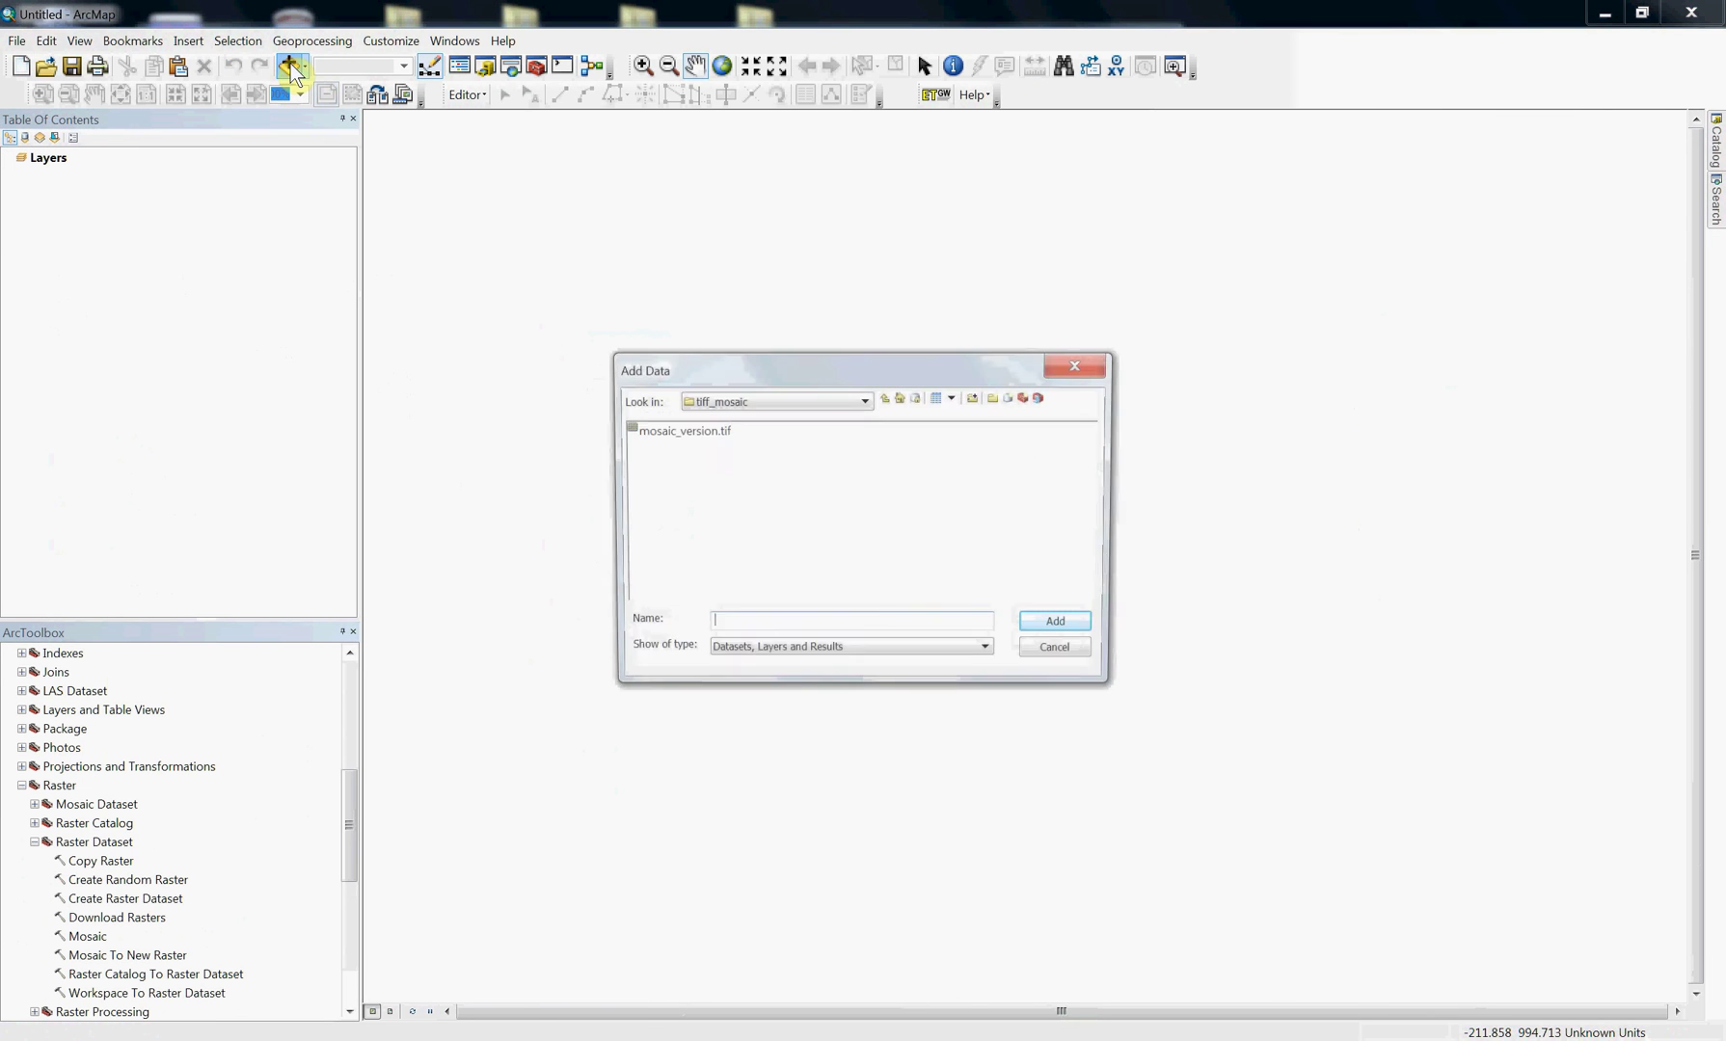
click(656, 431)
click(1062, 627)
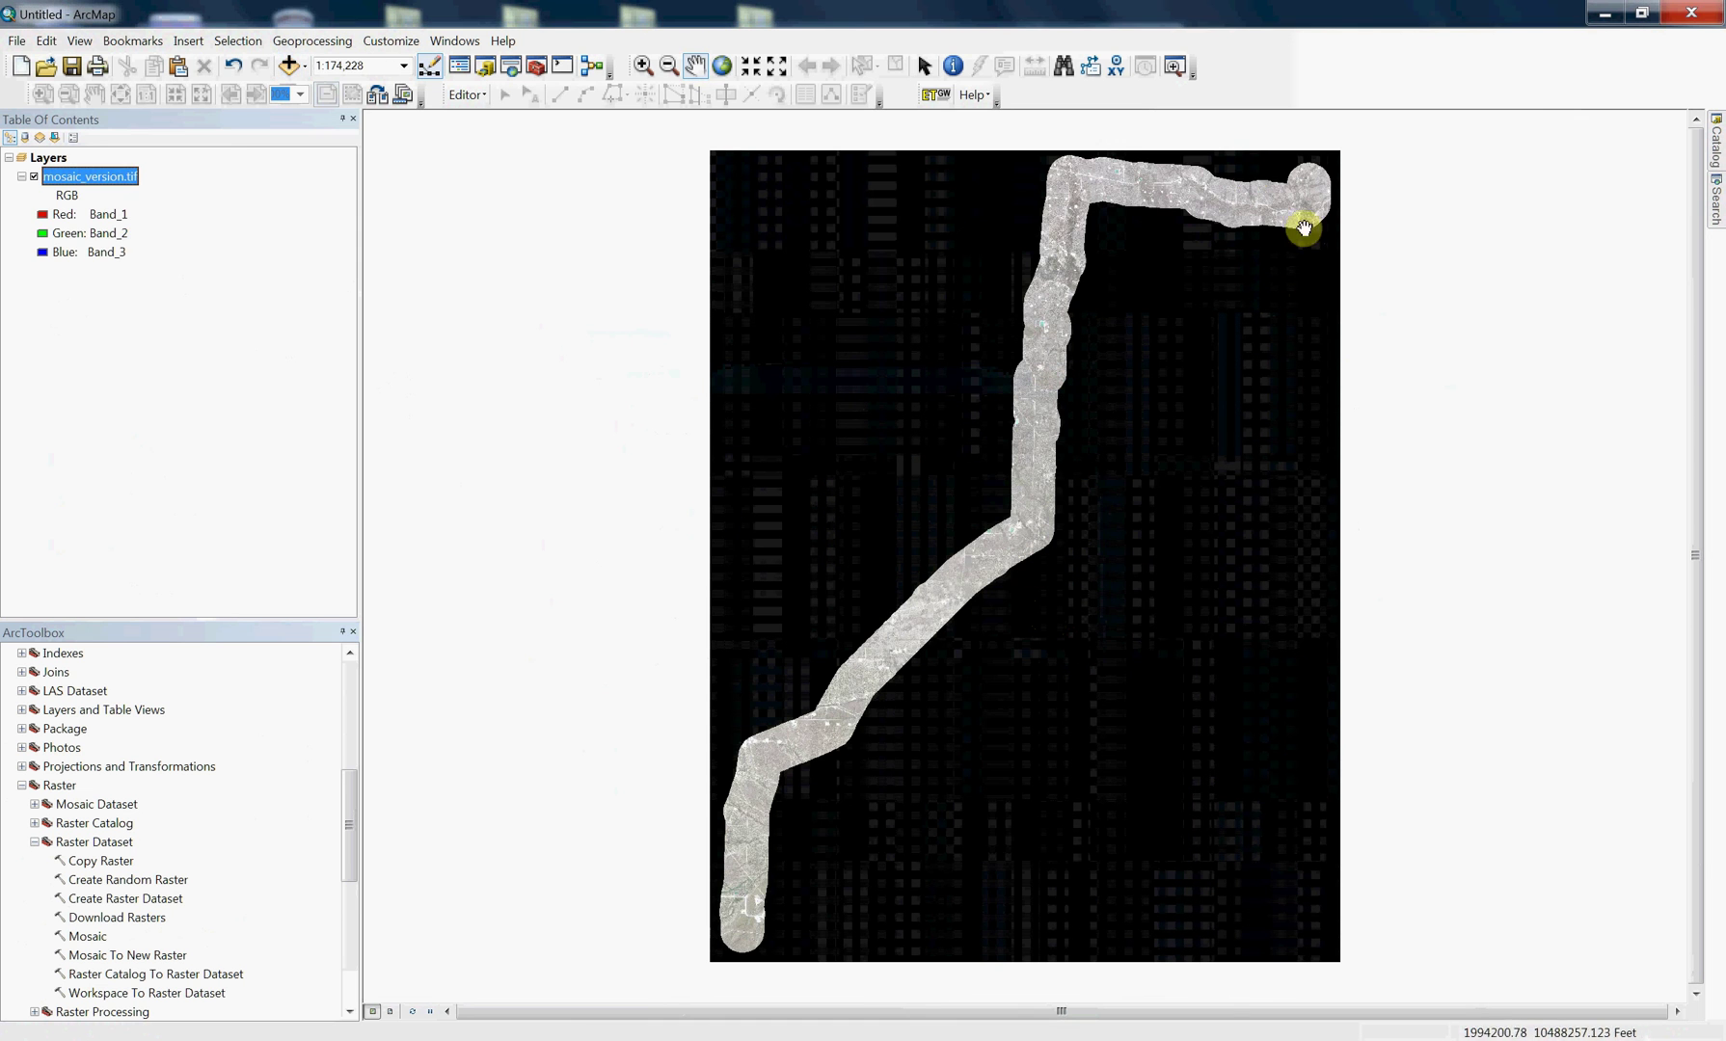
right_click(64, 183)
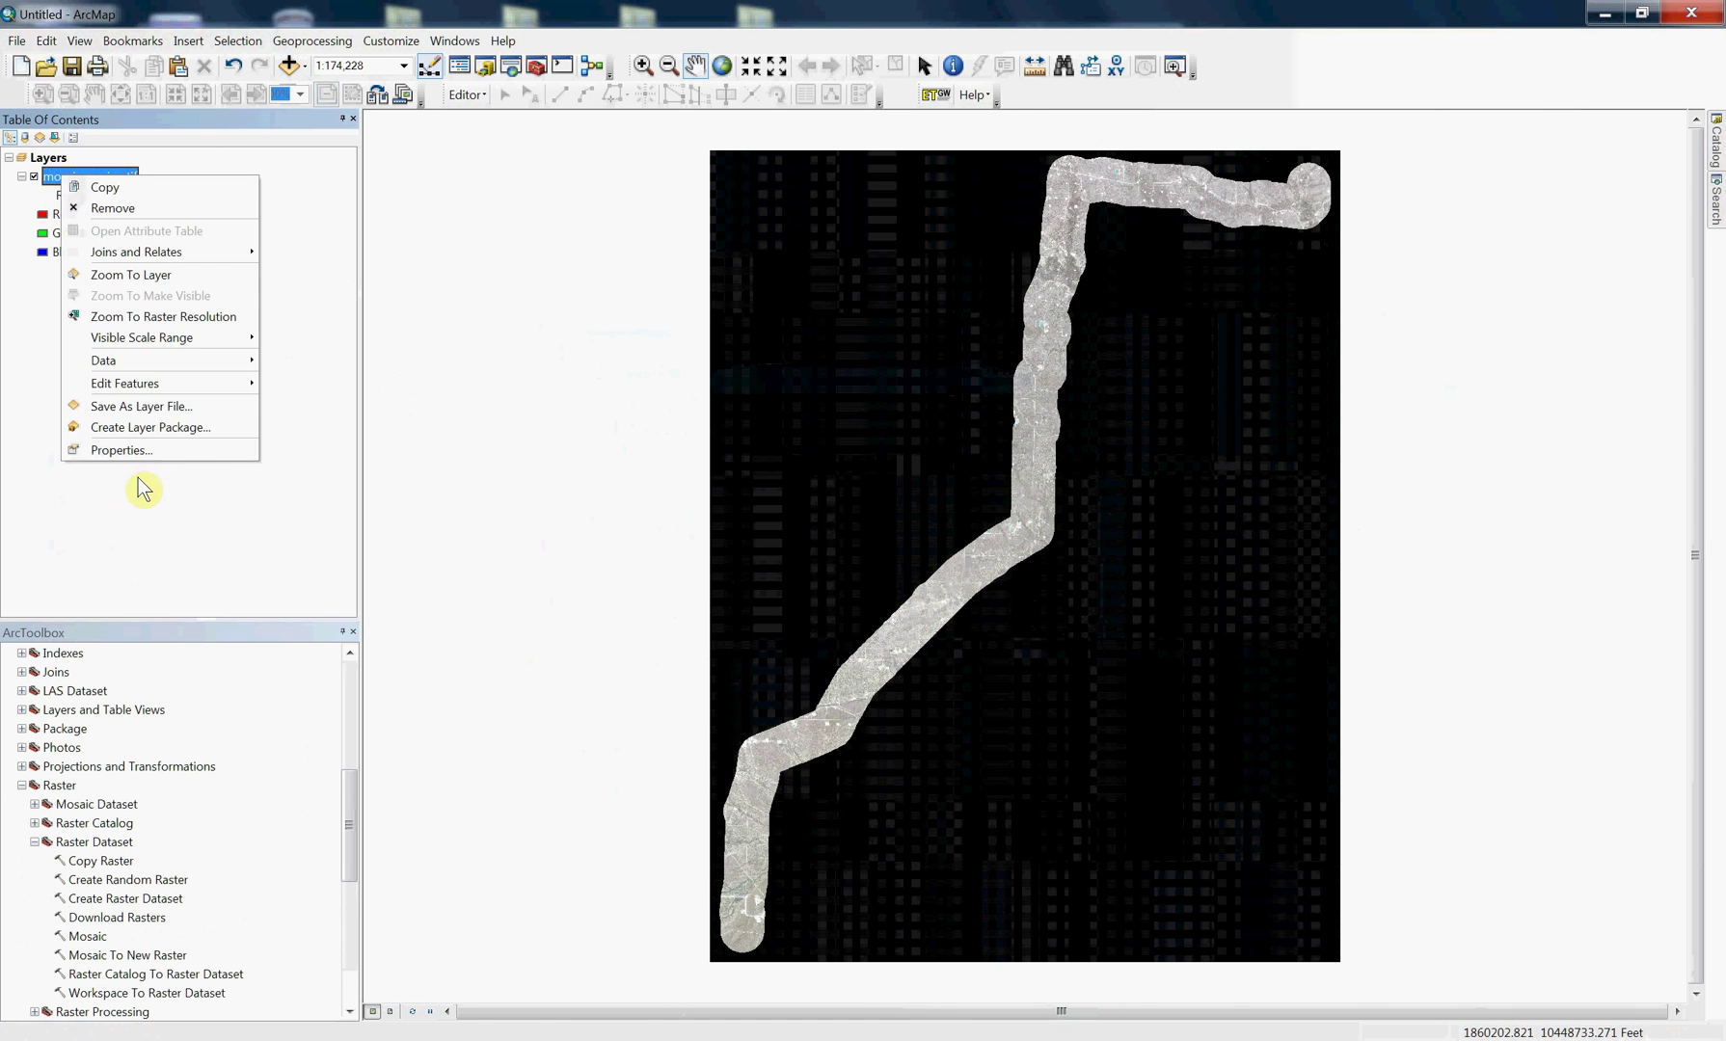
click(139, 449)
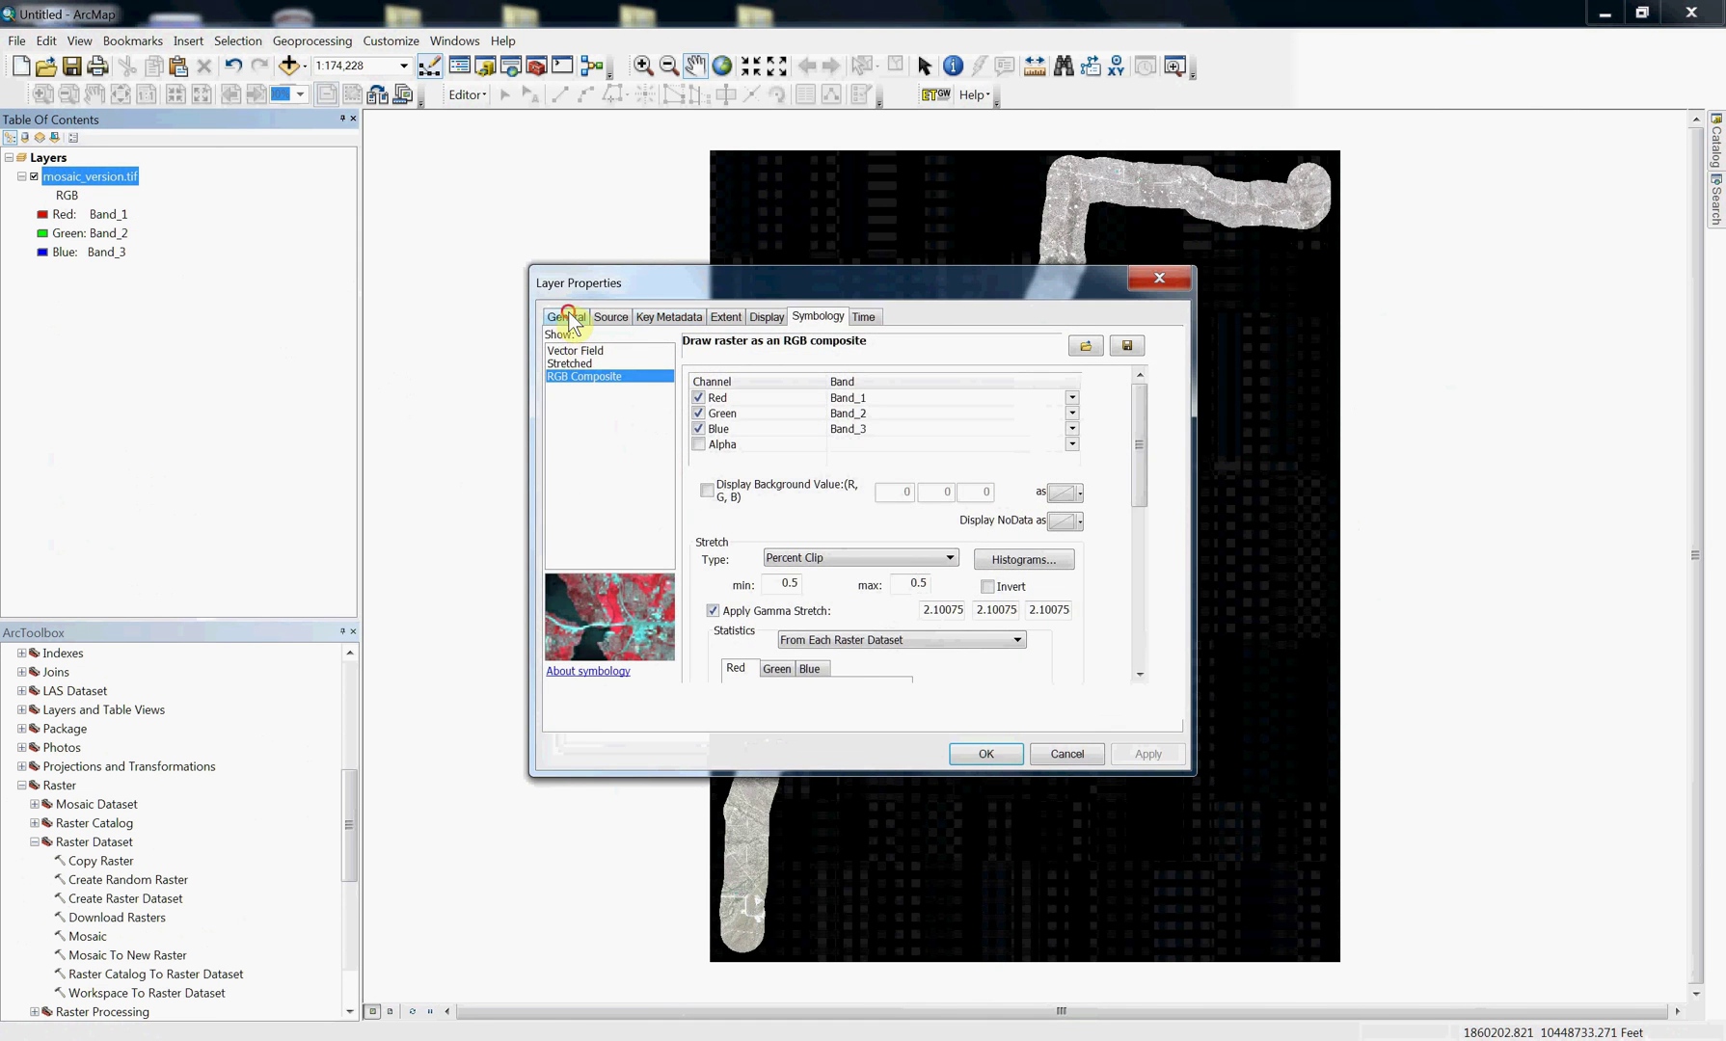
click(566, 318)
click(606, 320)
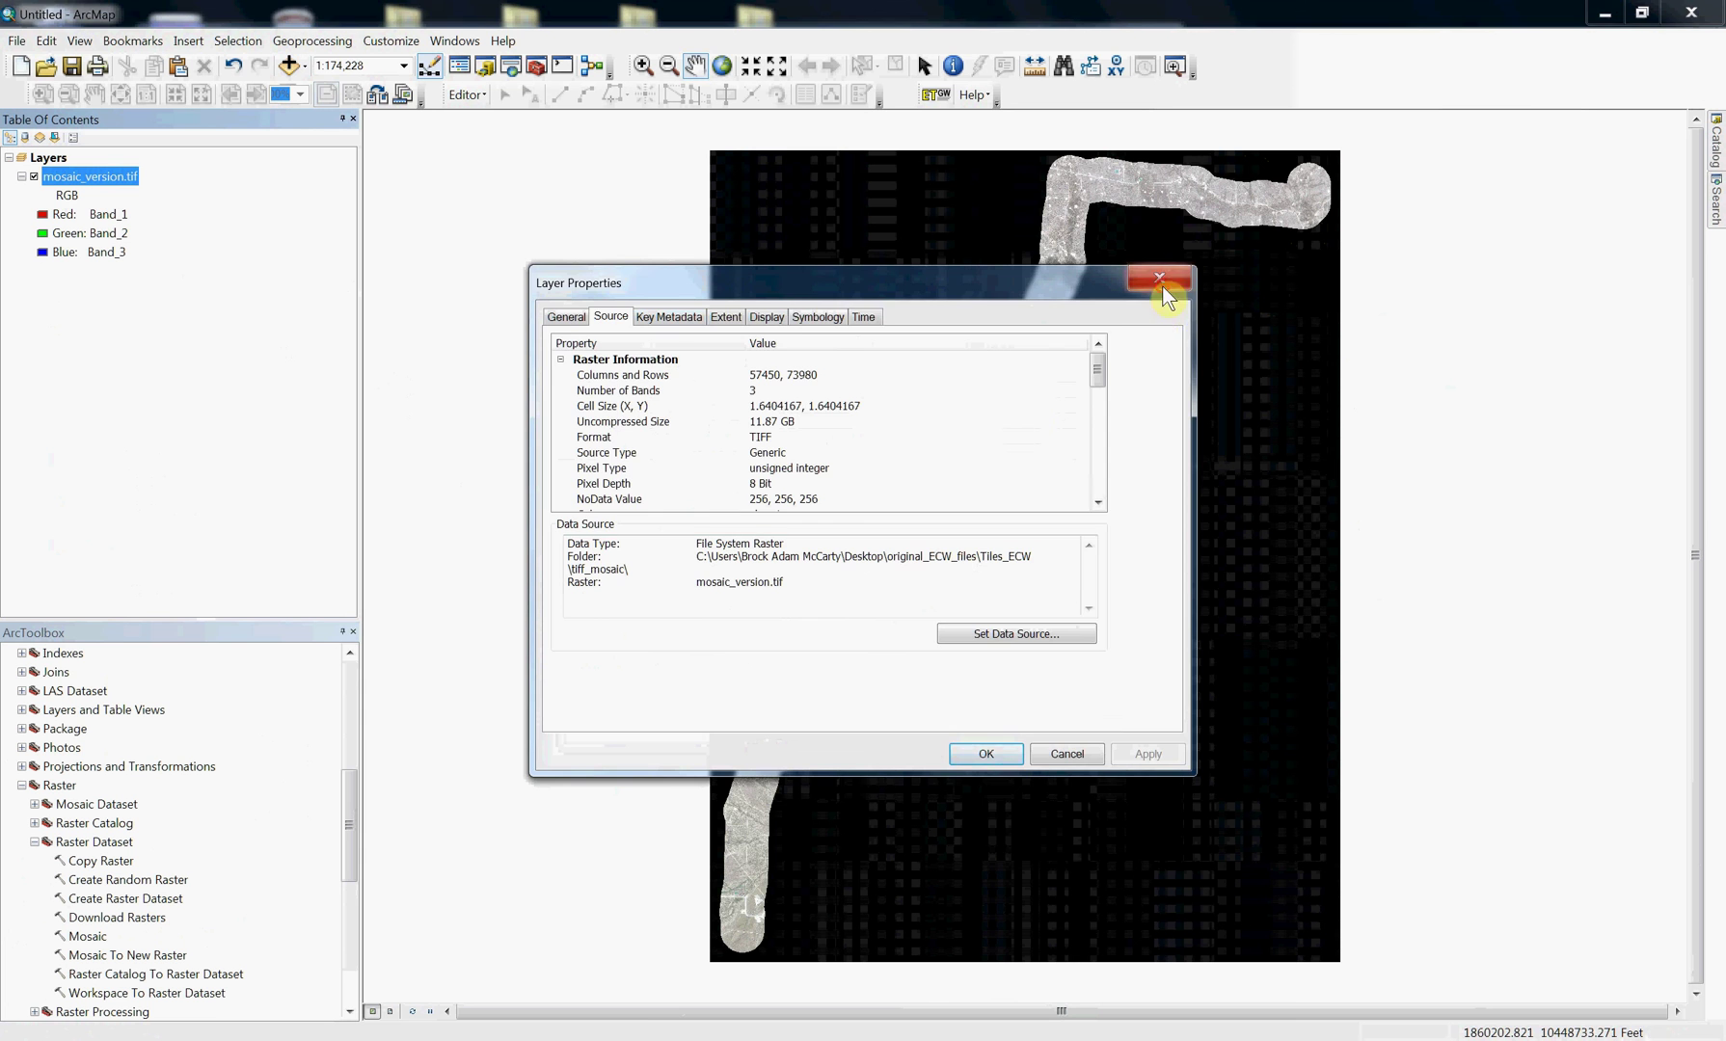
click(1158, 277)
Check the data frame's coordinate system, then add pipeline_route.shp to the map
right_click(50, 159)
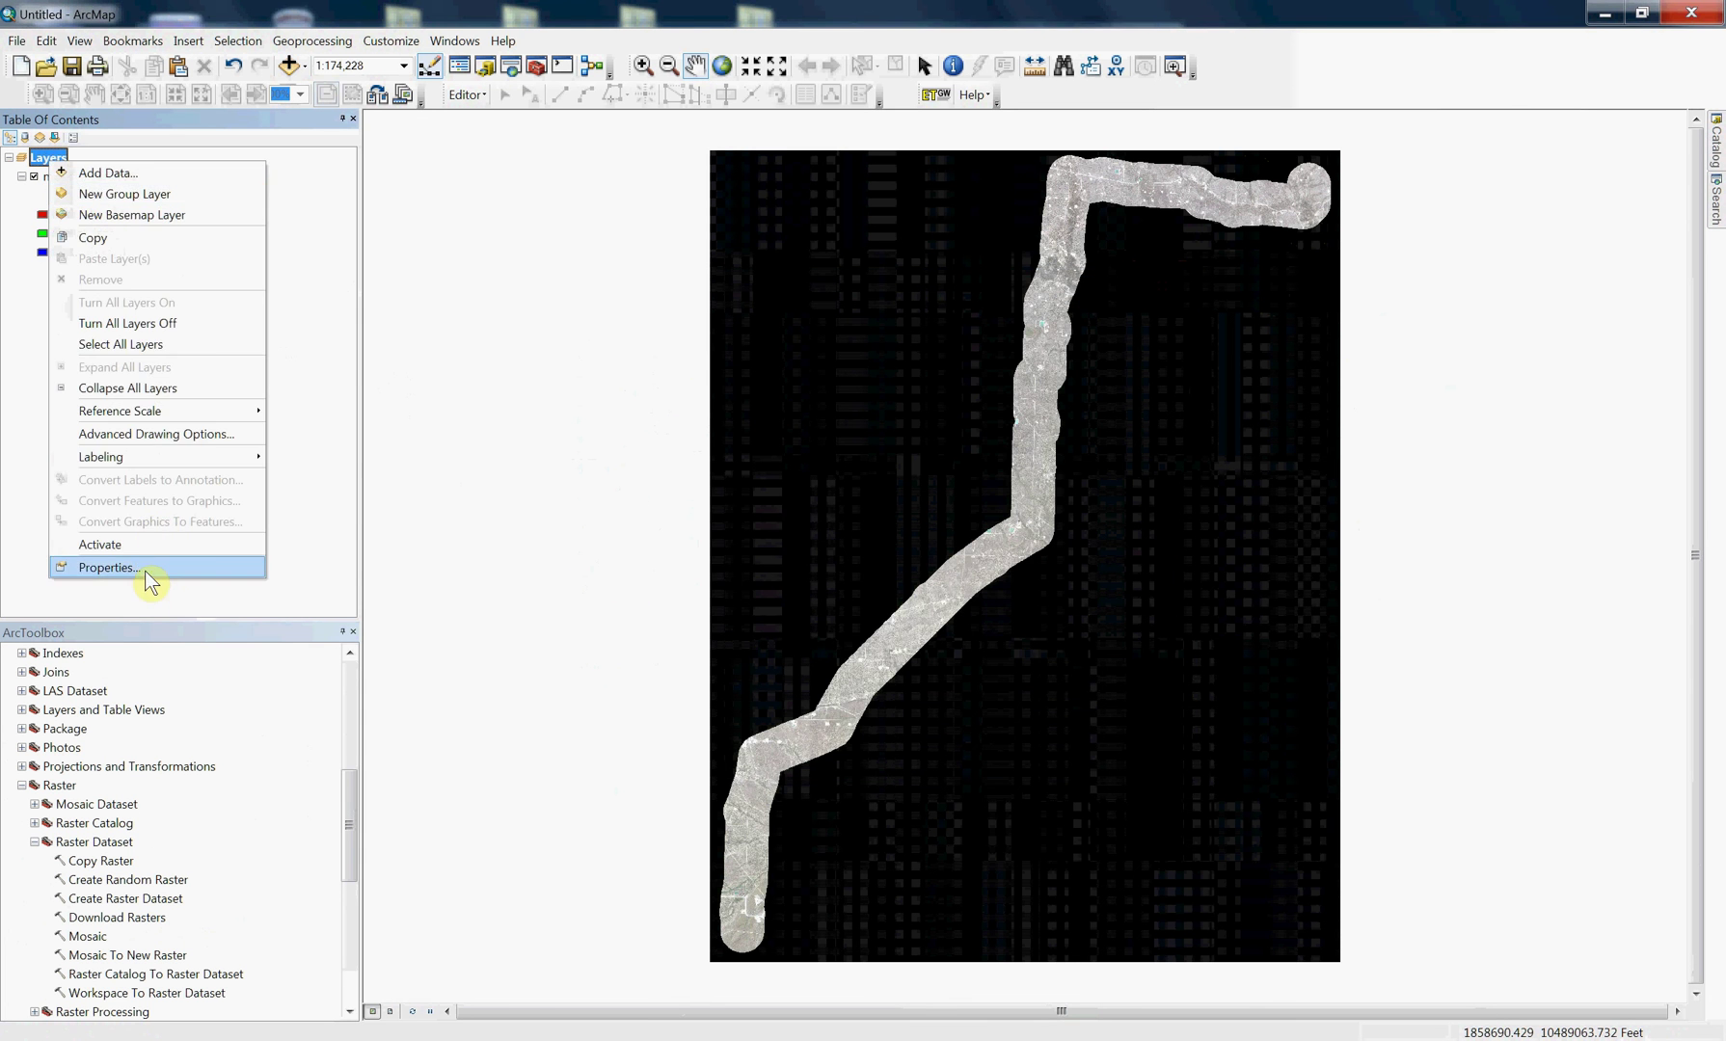
click(147, 567)
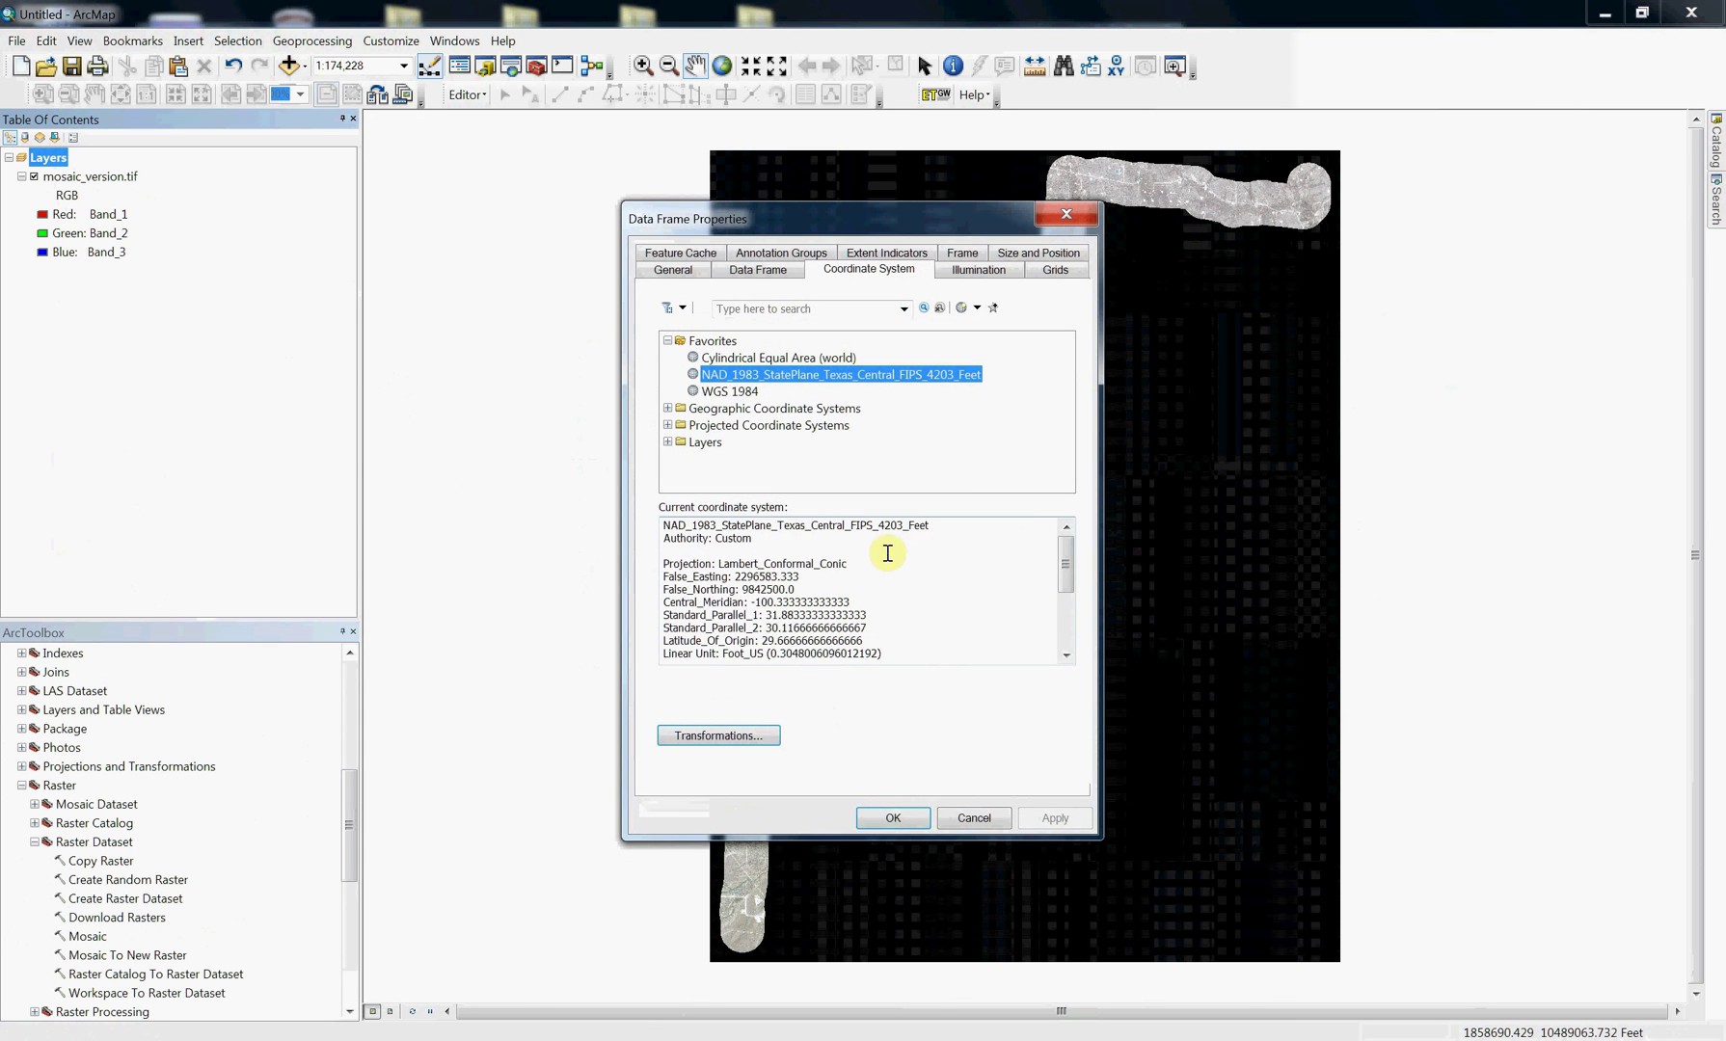
click(993, 819)
click(289, 68)
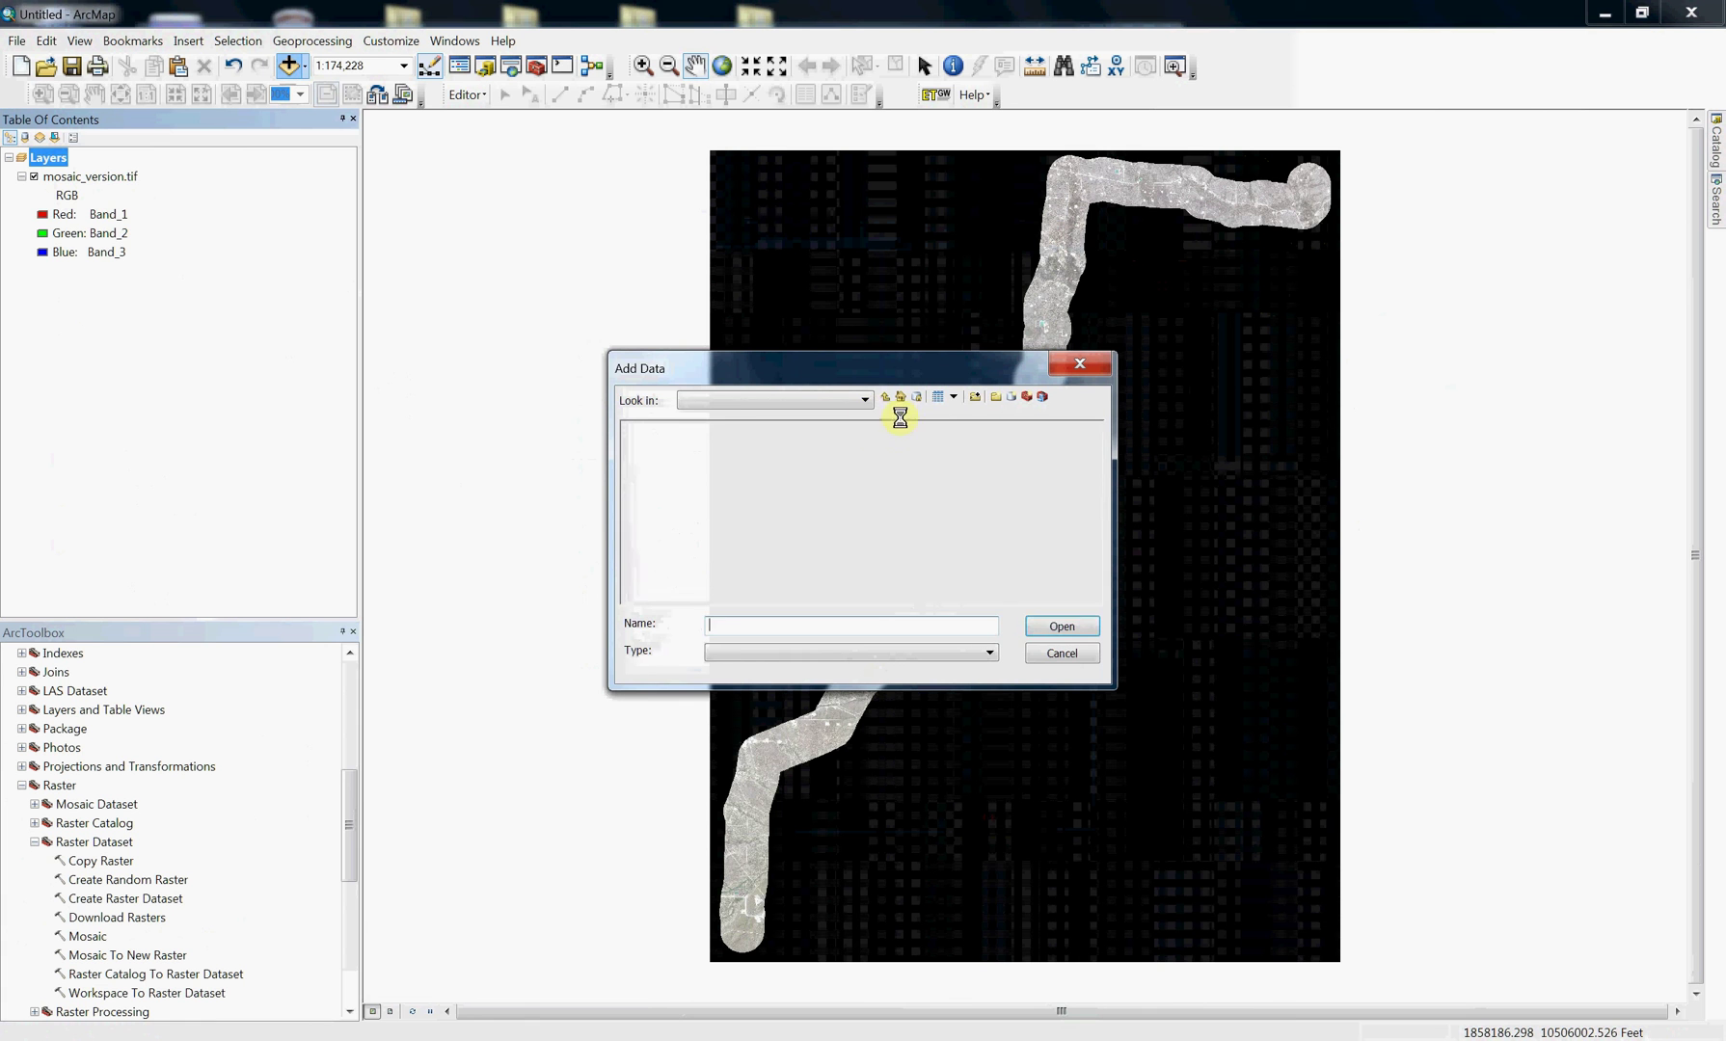
click(694, 449)
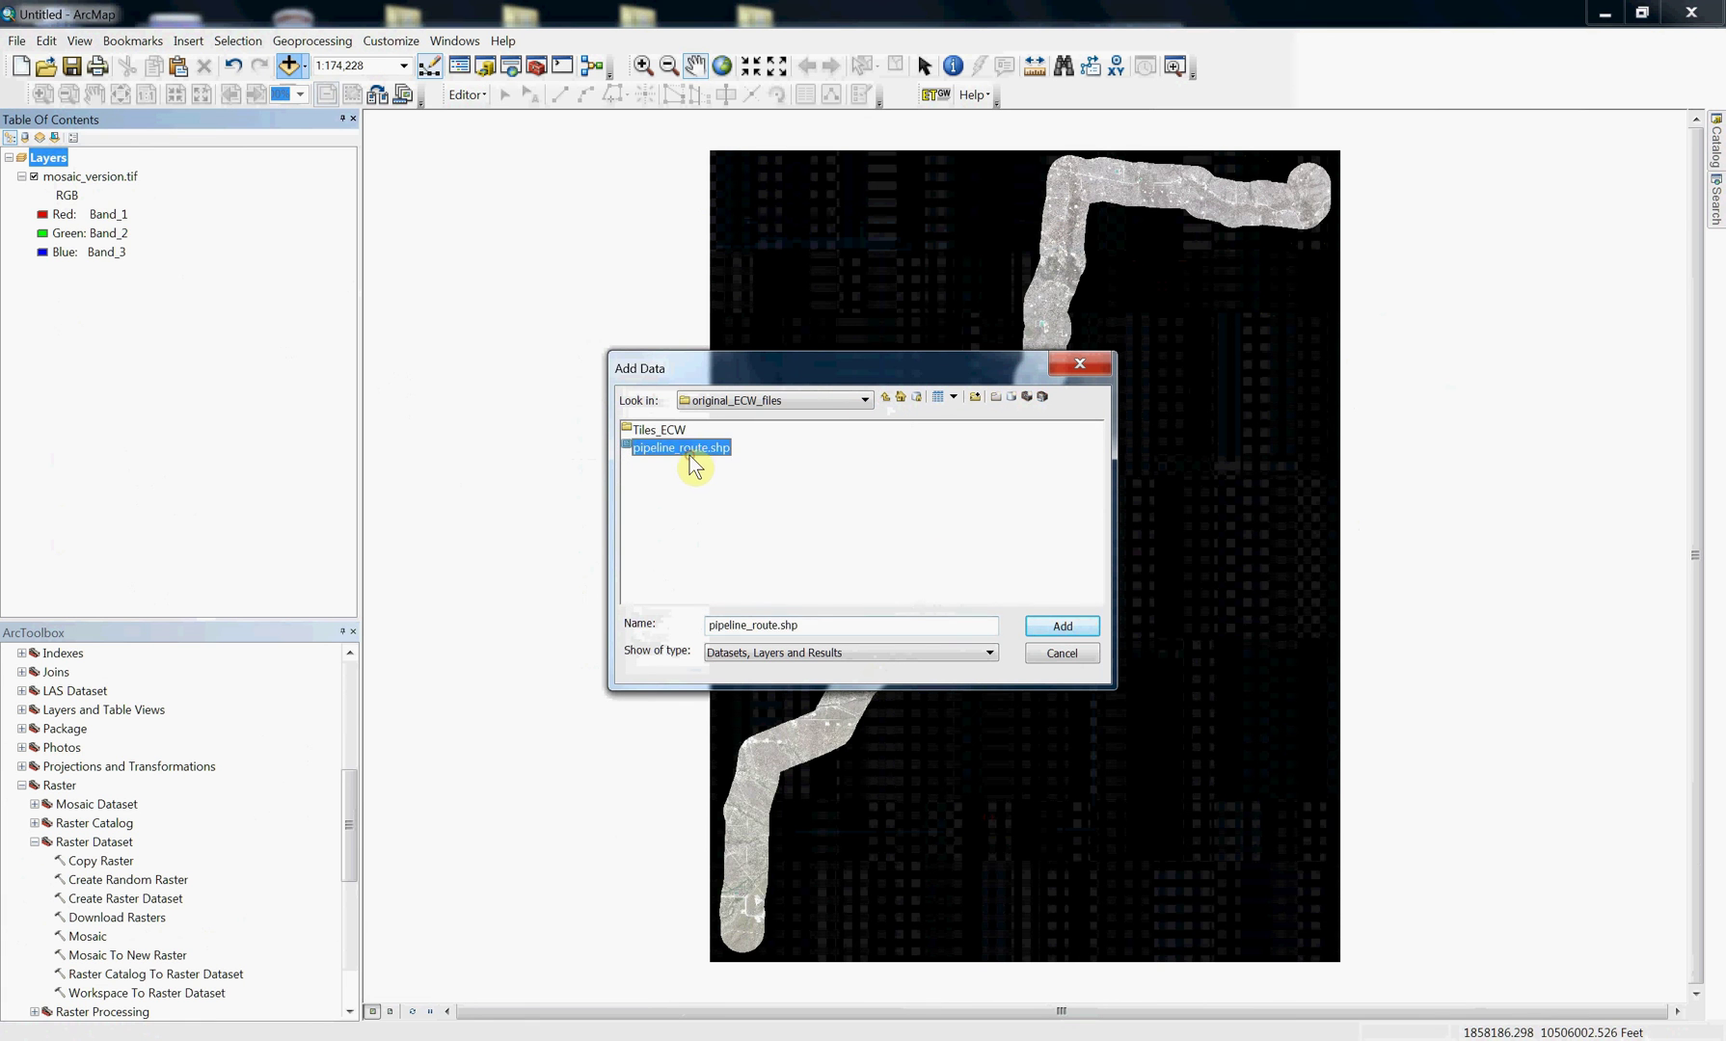
click(1062, 627)
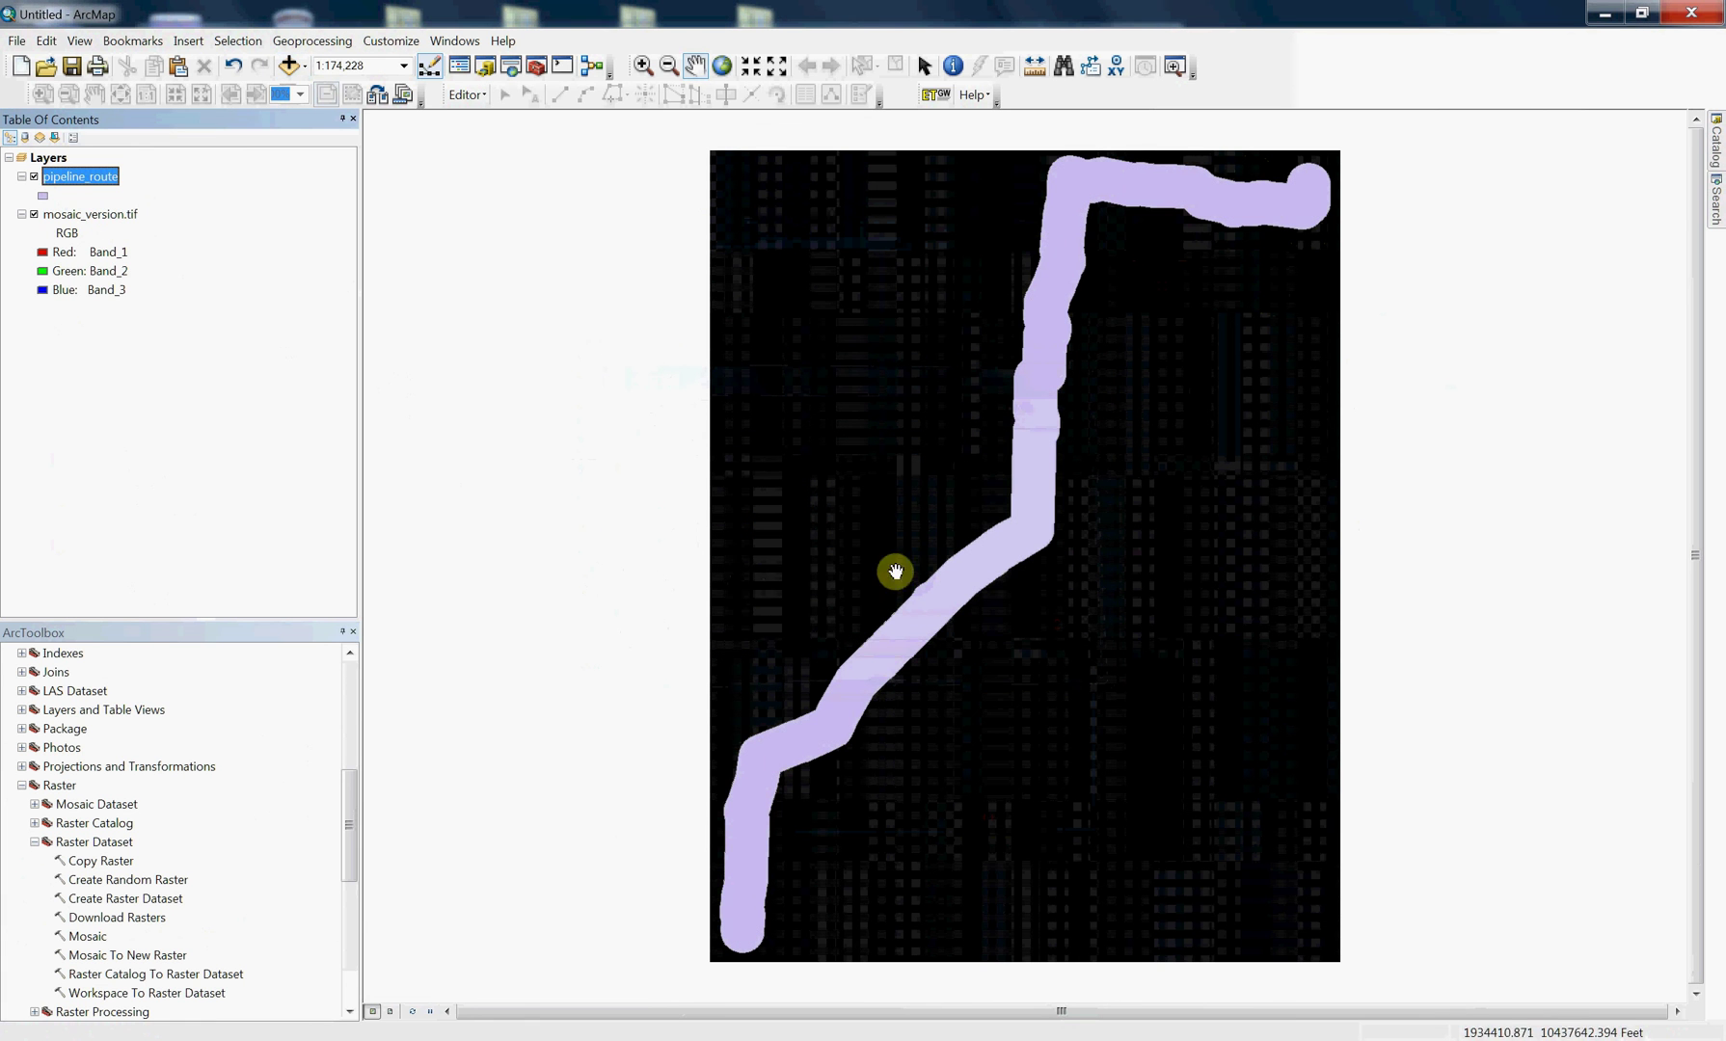
Draw mosaic_version.tif with gamma stretch disabled and stretch type None
right_click(90, 216)
click(154, 485)
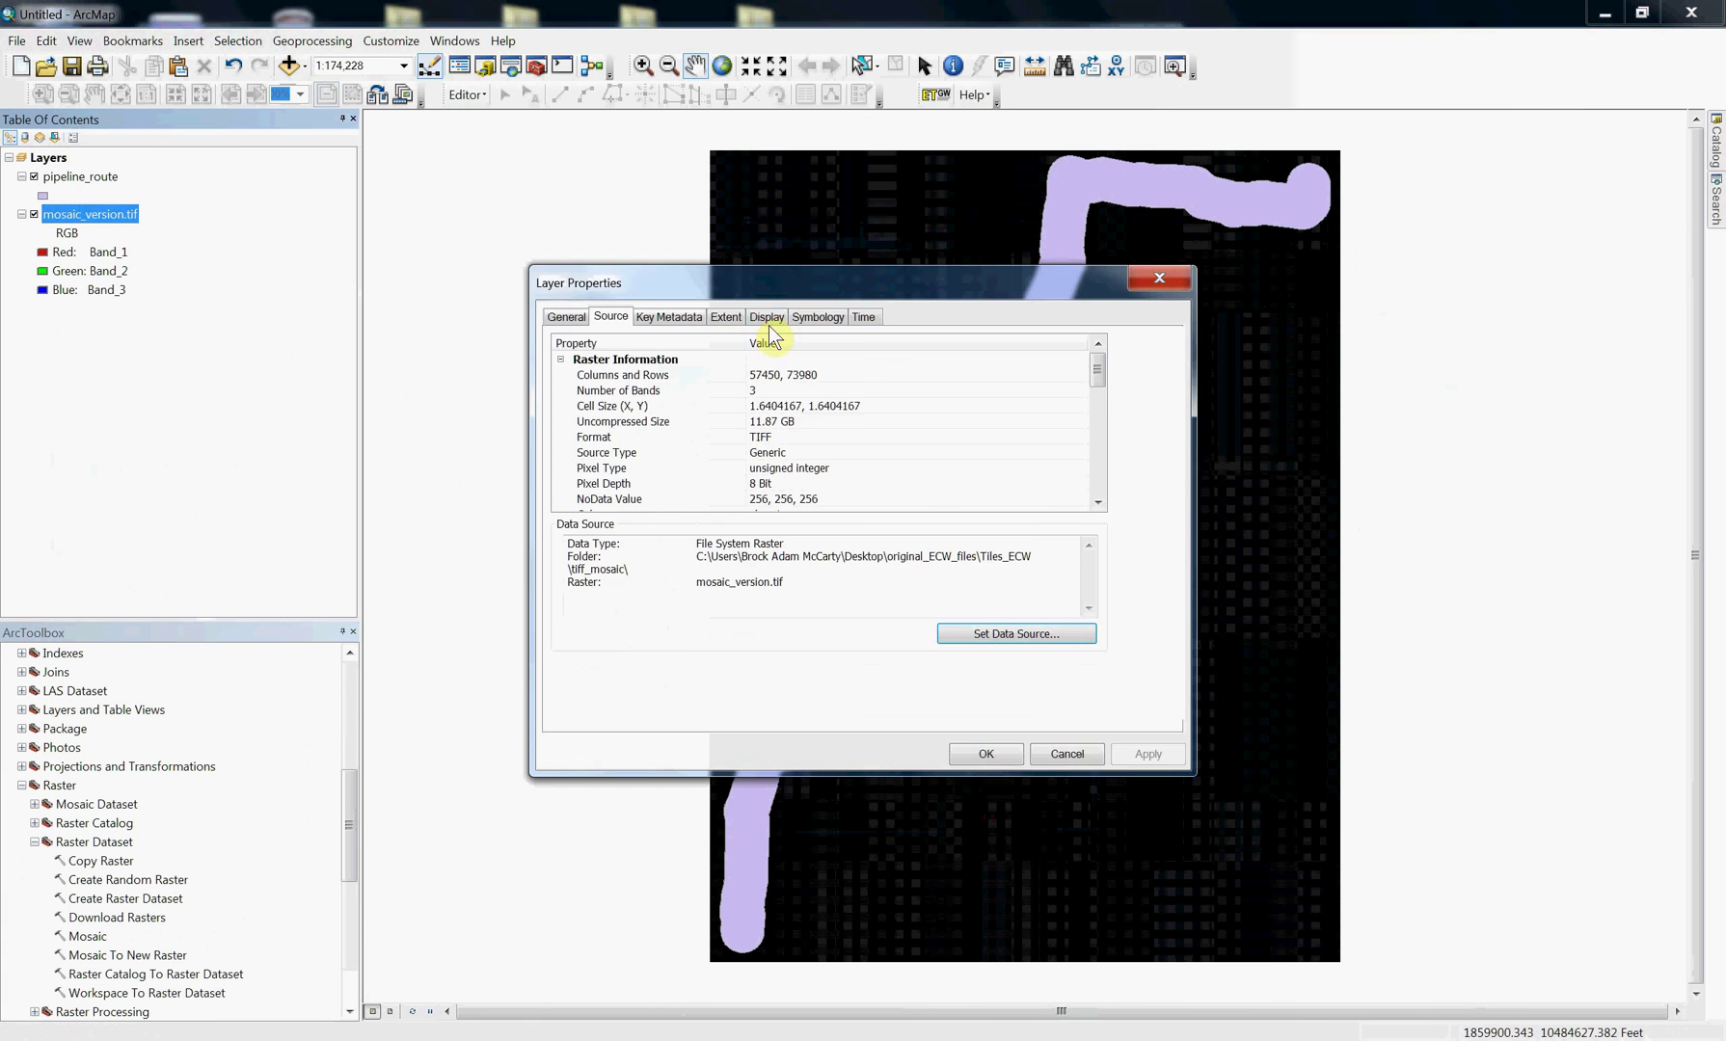
click(816, 317)
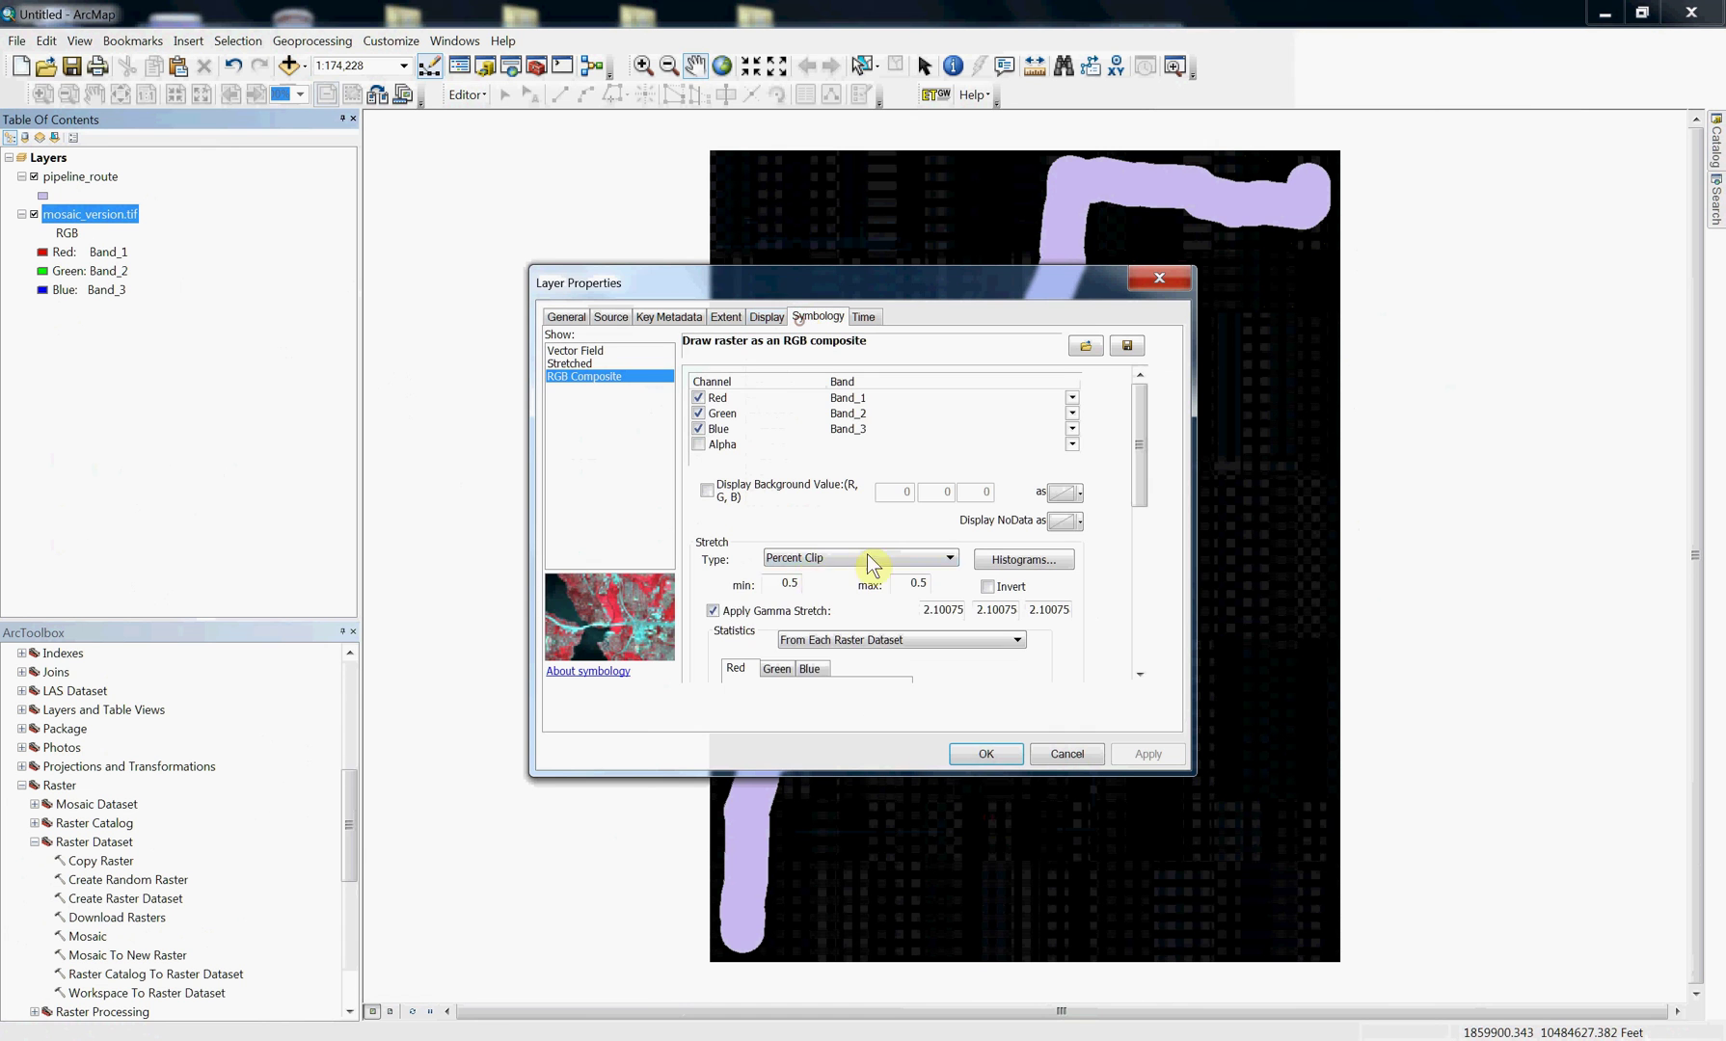
click(728, 607)
click(800, 558)
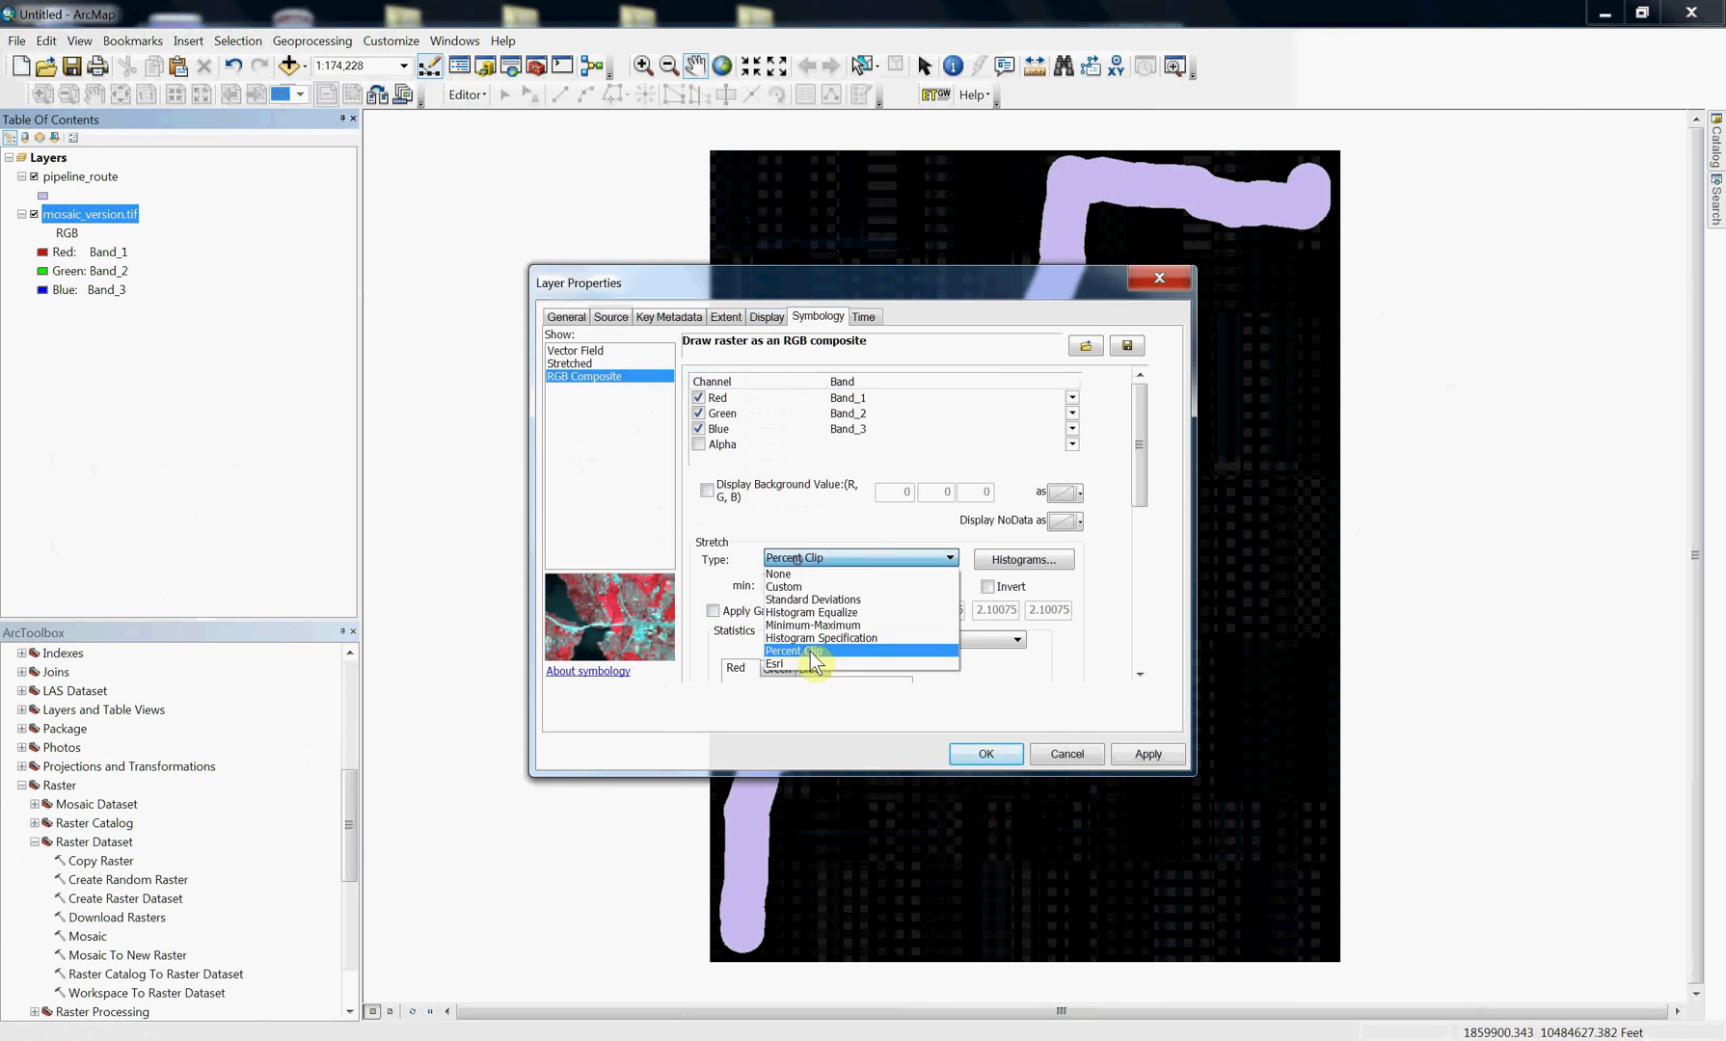
click(781, 574)
click(986, 754)
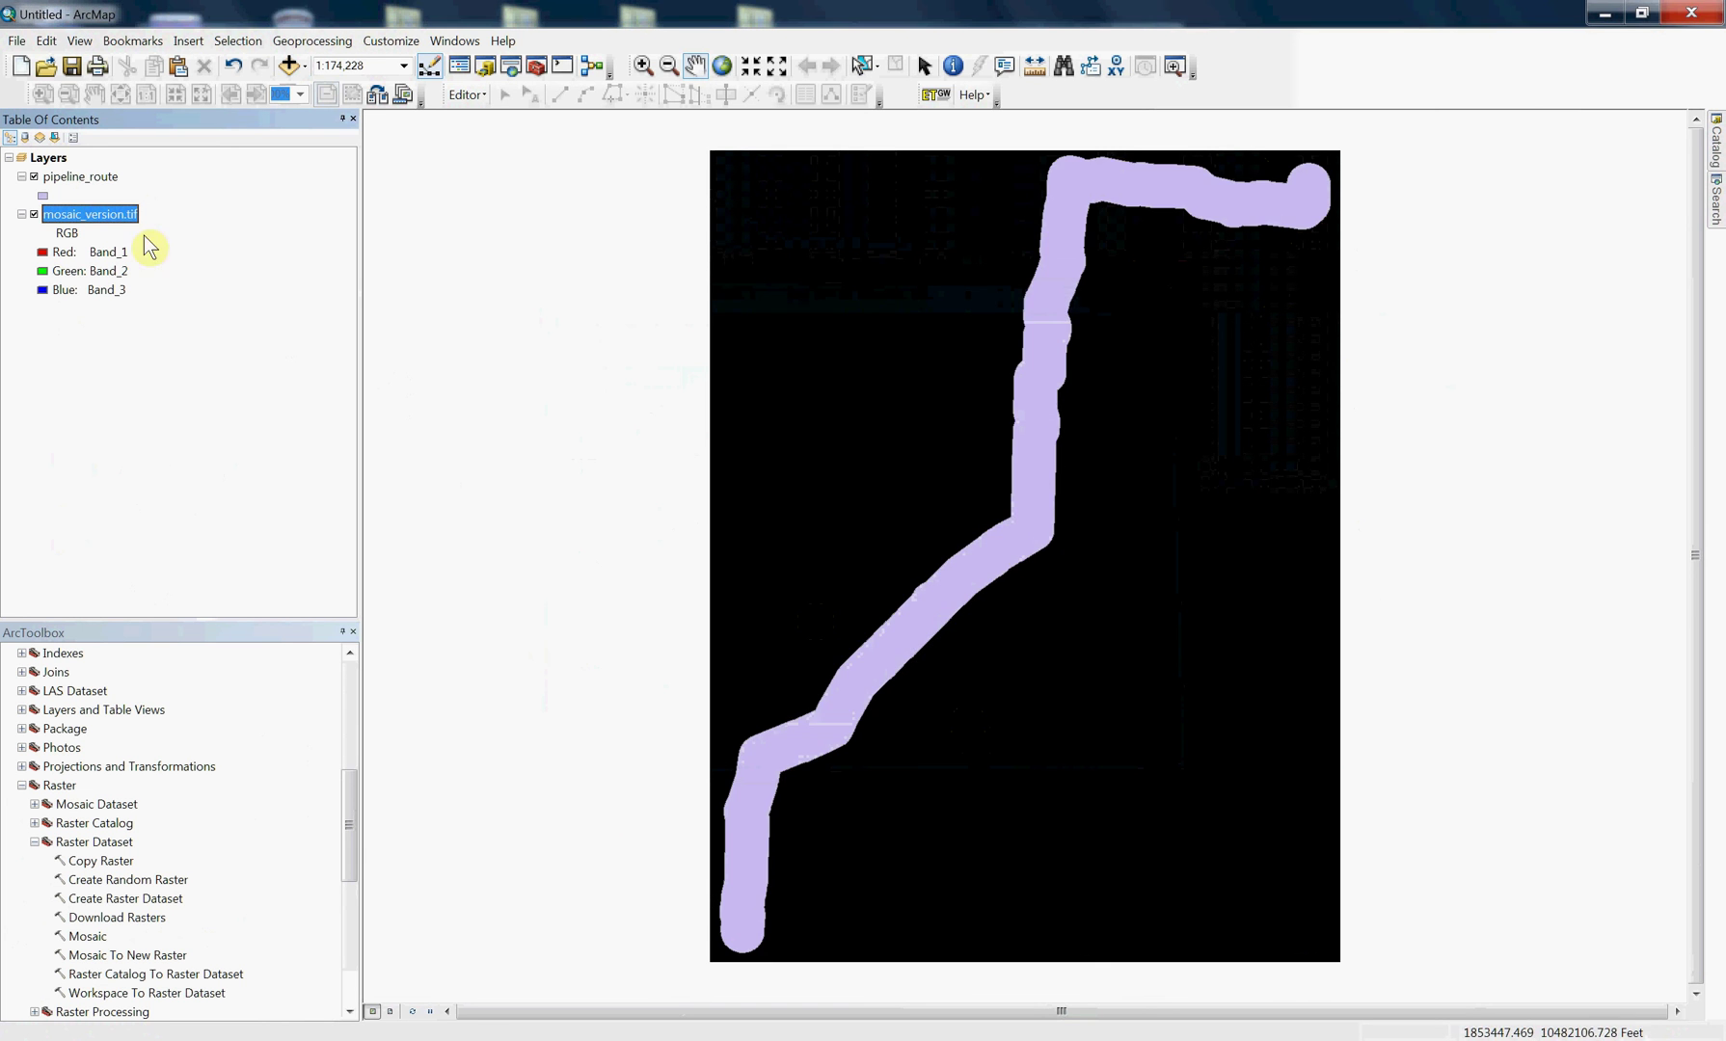
click(34, 177)
click(34, 177)
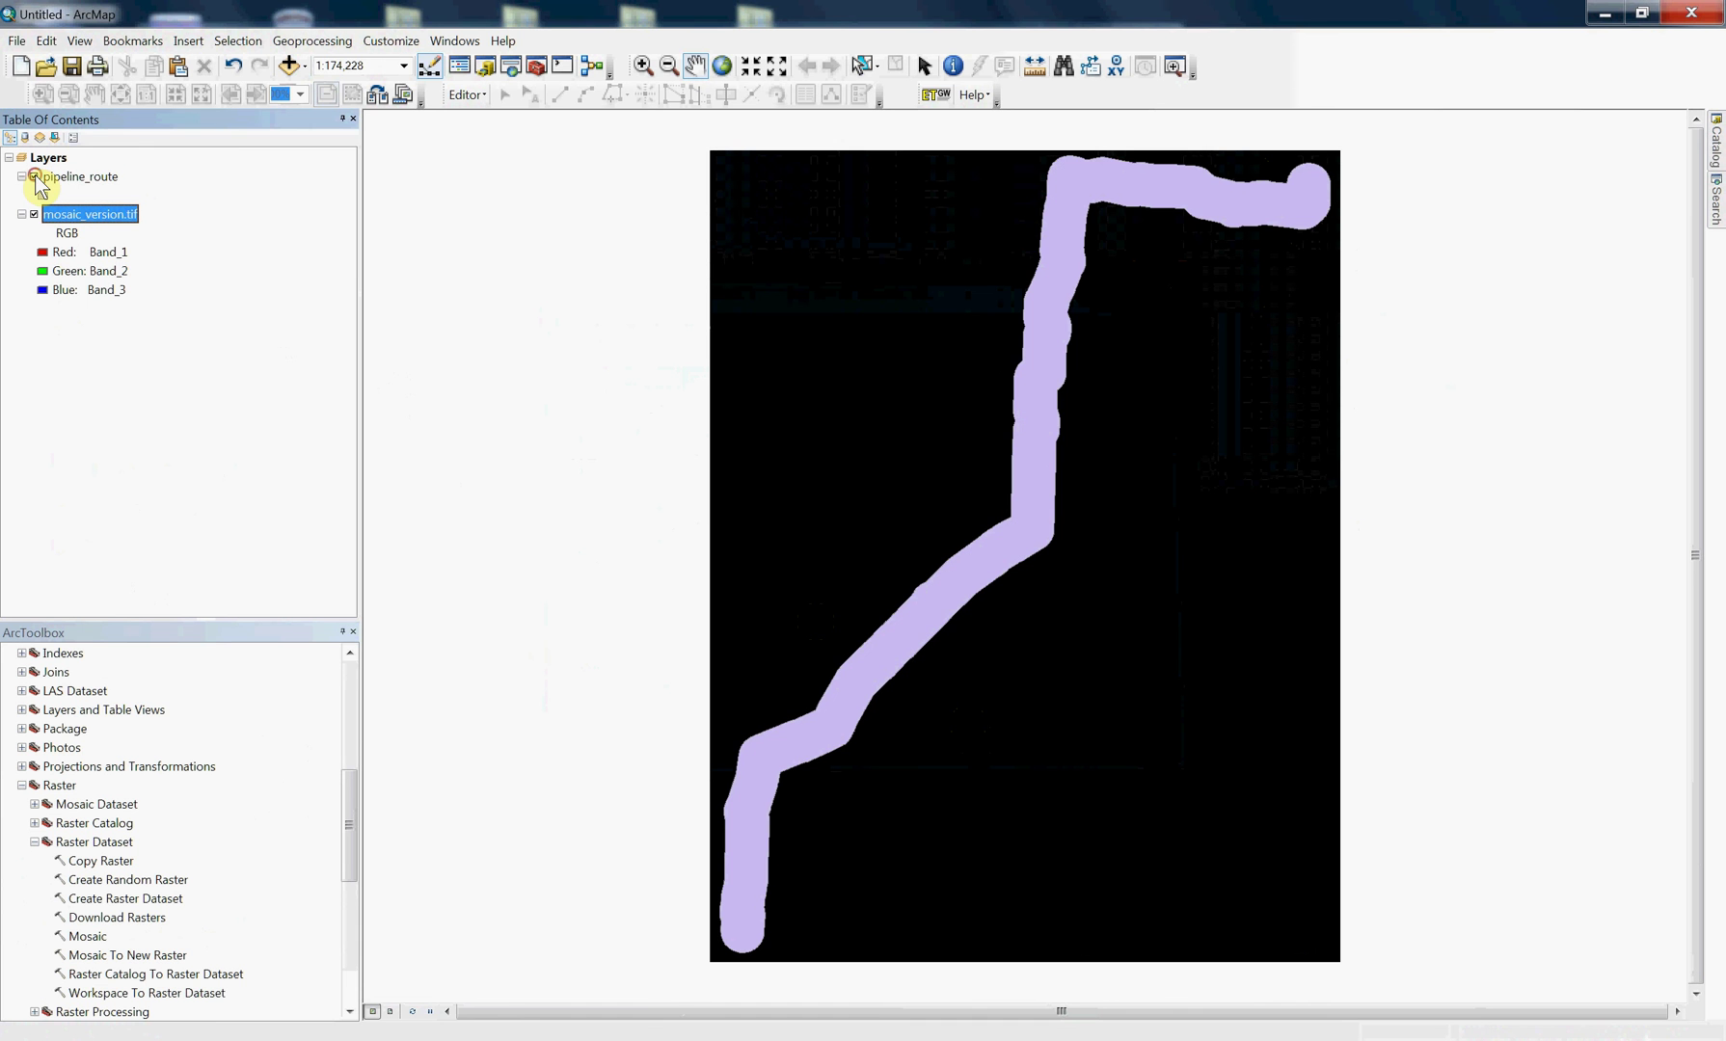